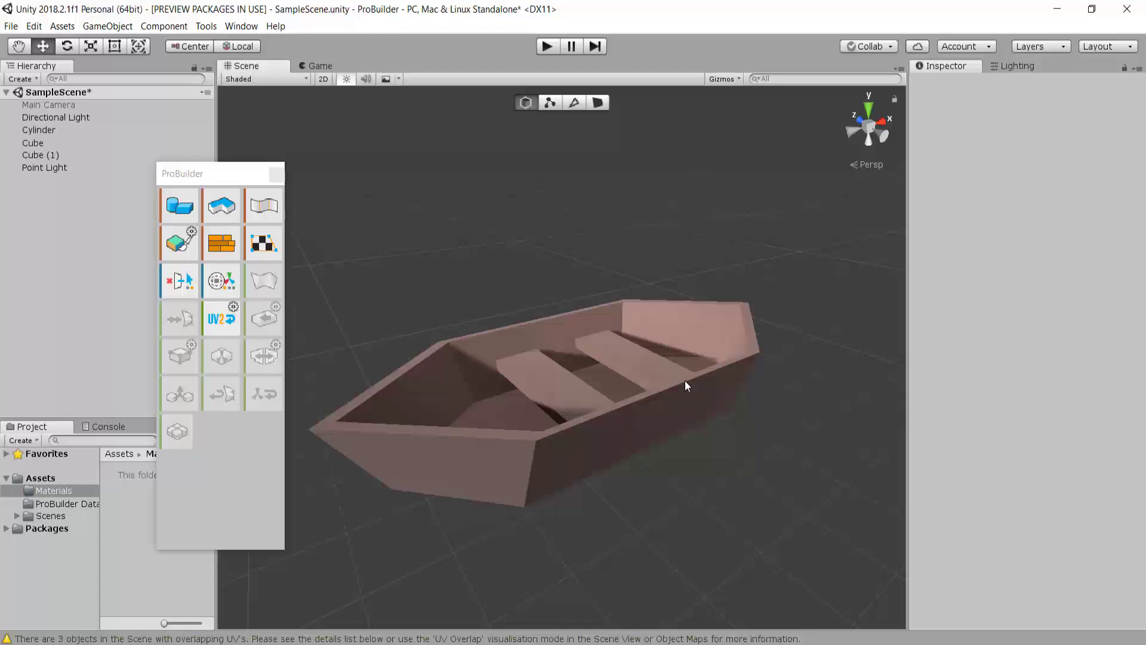
# - Examine the finished low-poly rowboat model, including its hull, pointed bow and two bench planks, from several angles
pyautogui.scroll(4, 680, 389)
pyautogui.keyDown('alt'); pyautogui.moveTo(673, 398); pyautogui.dragTo(655, 399); pyautogui.keyUp('alt')
pyautogui.scroll(-2, 655, 398)
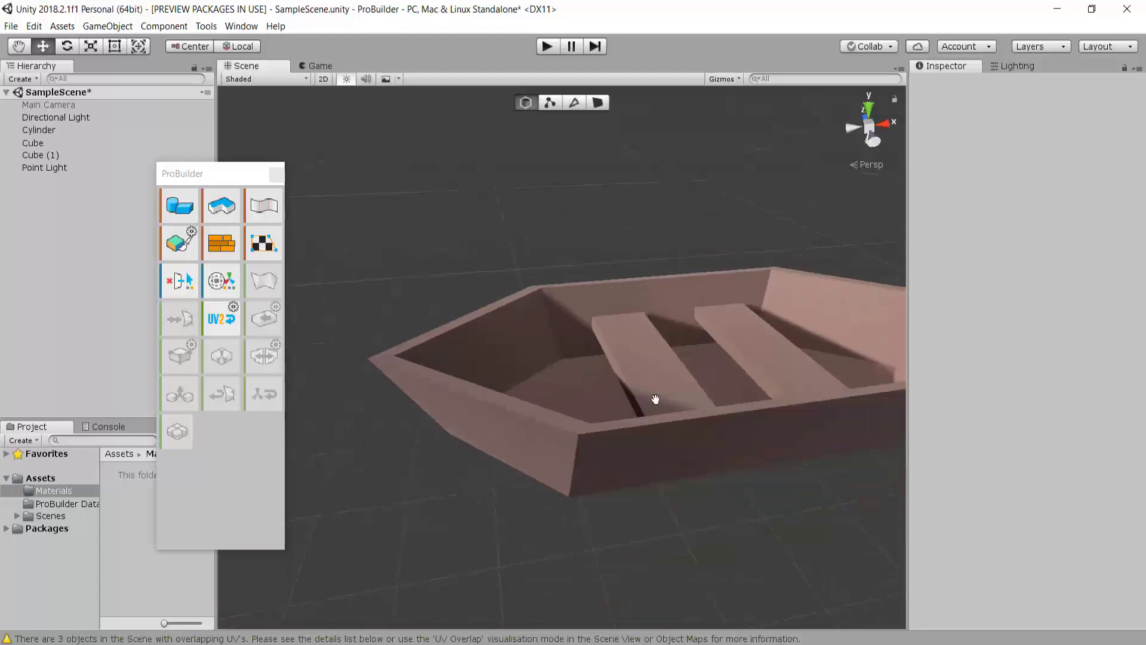
pyautogui.moveTo(655, 399); pyautogui.dragTo(651, 376, button='middle')
pyautogui.keyDown('alt'); pyautogui.moveTo(651, 376); pyautogui.dragTo(748, 338); pyautogui.keyUp('alt')
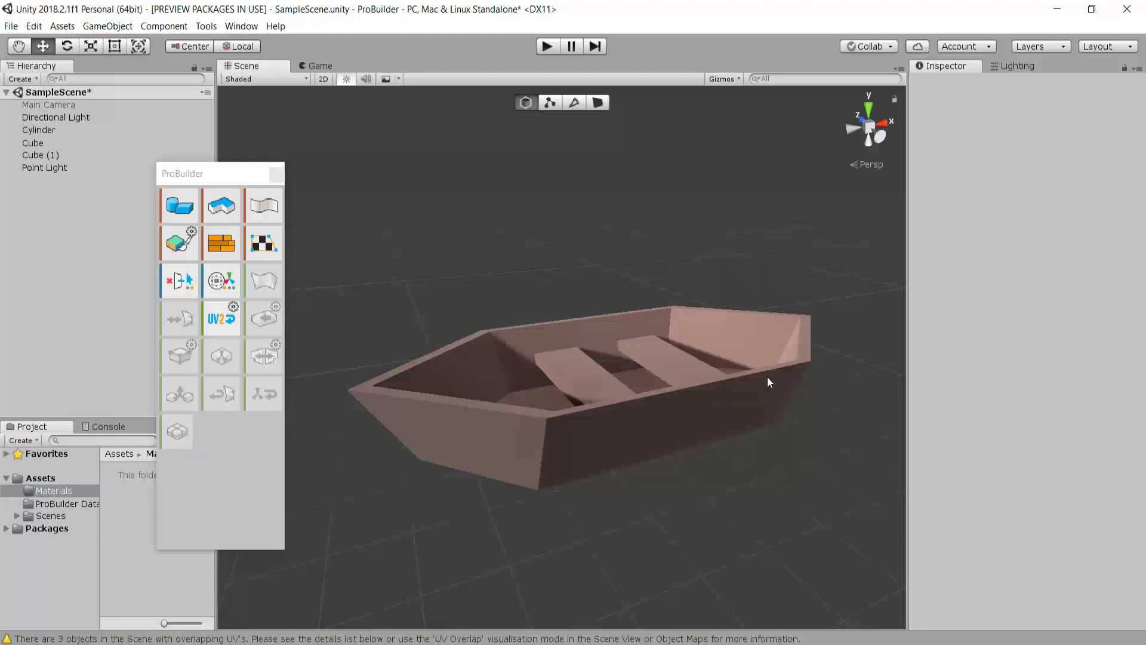
pyautogui.keyDown('alt'); pyautogui.moveTo(744, 401); pyautogui.dragTo(722, 340); pyautogui.keyUp('alt')
pyautogui.scroll(2, 632, 420)
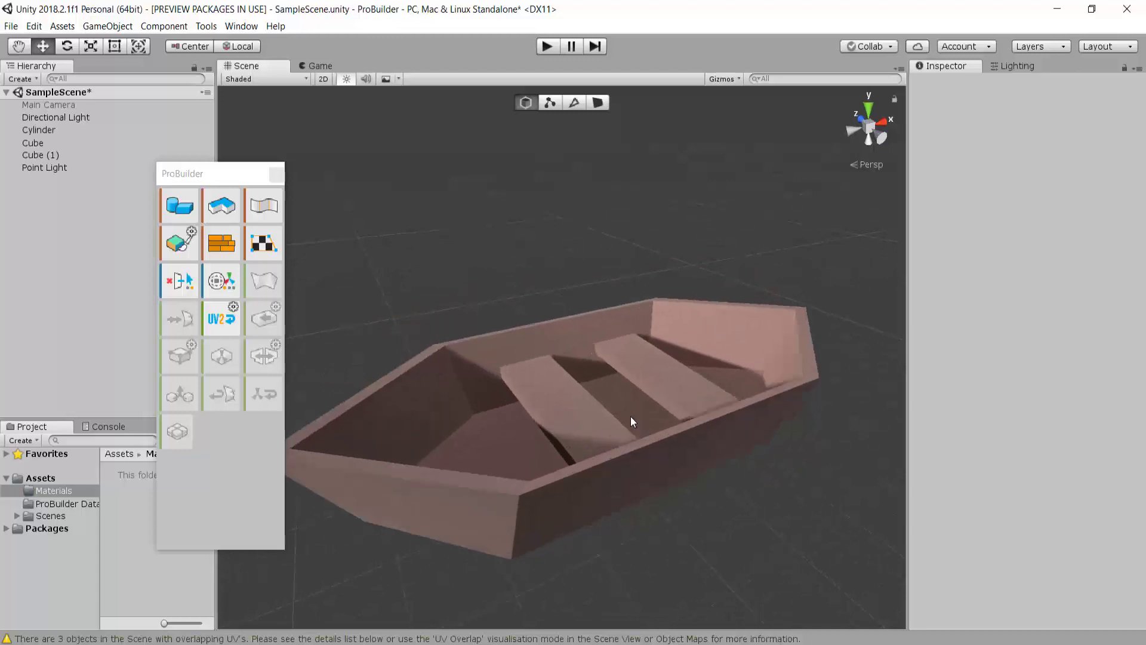
pyautogui.scroll(-4, 710, 414)
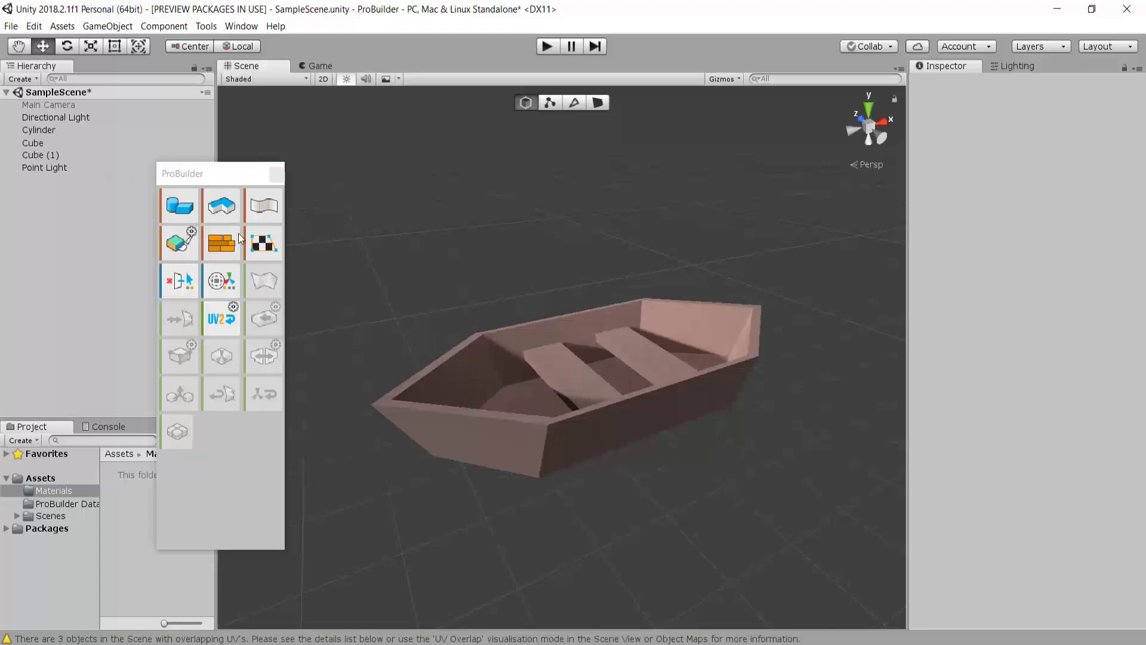
pyautogui.moveTo(545, 364)
pyautogui.keyDown('alt'); pyautogui.mouseDown()
pyautogui.moveTo(560, 345)
pyautogui.moveTo(542, 343)
pyautogui.mouseUp(); pyautogui.keyUp('alt')
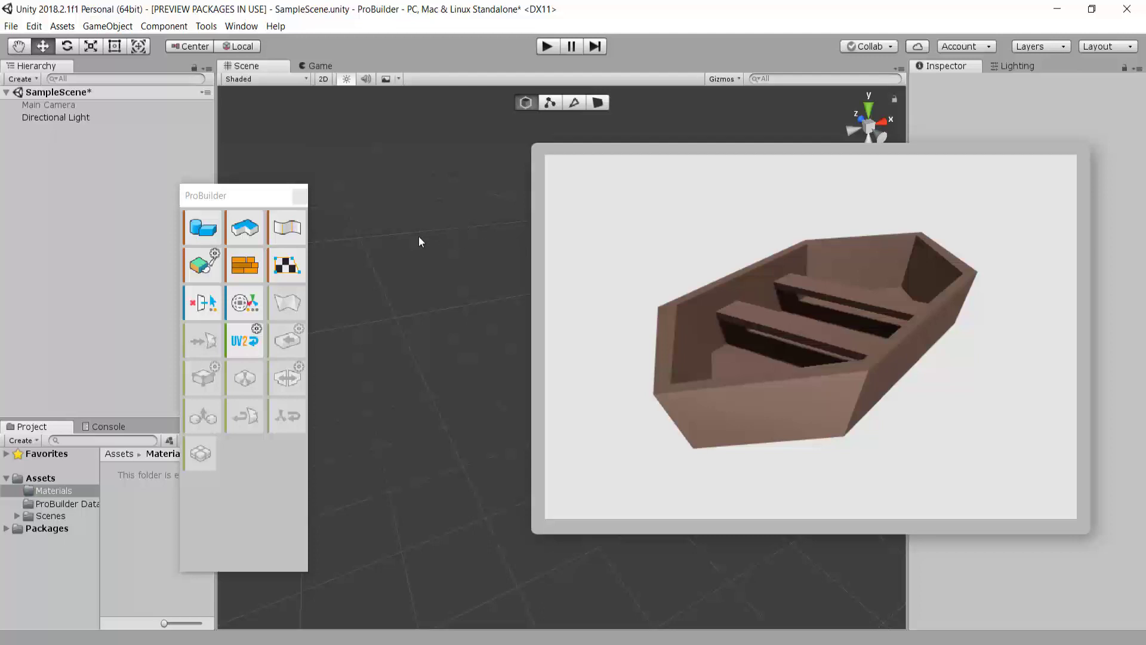
# - Build a ProBuilder cylinder with radius 0.5, 6 sides, height 0.7 and 0 height segments
pyautogui.click(203, 227)
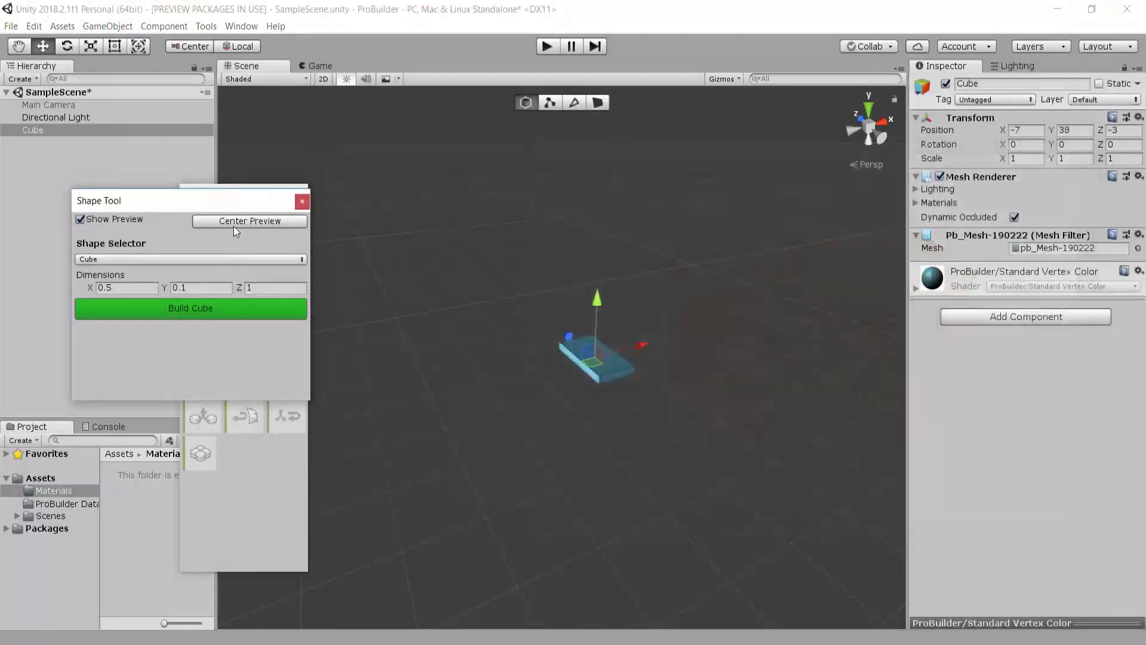
pyautogui.moveTo(222, 201); pyautogui.dragTo(232, 300)
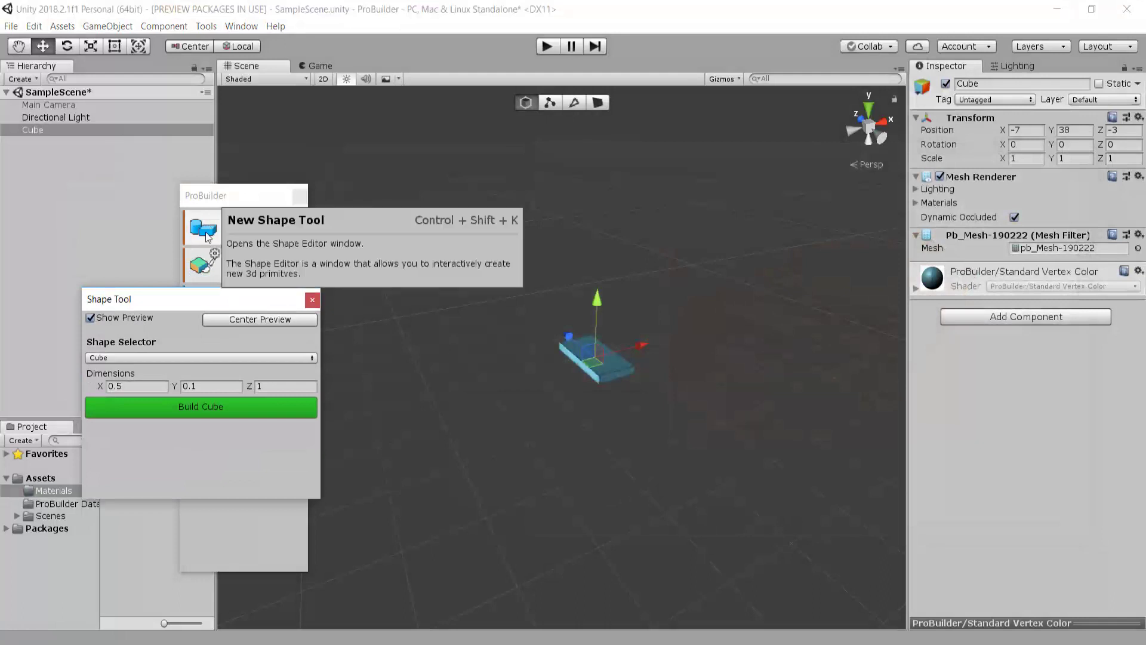
pyautogui.click(188, 358)
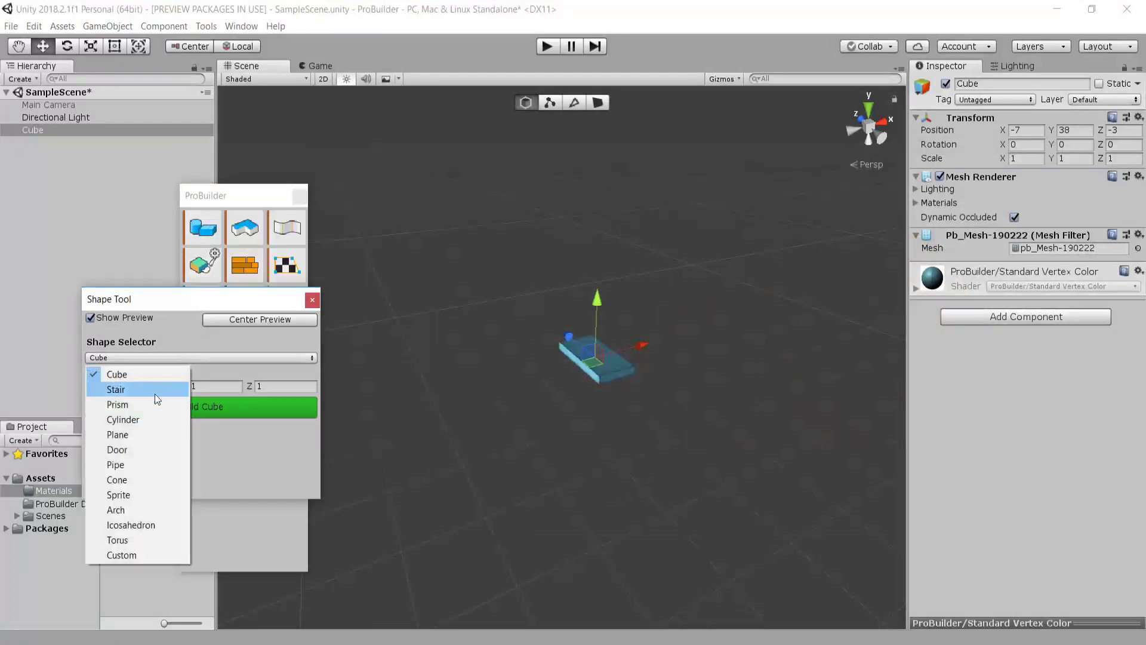
pyautogui.click(141, 419)
pyautogui.click(212, 389)
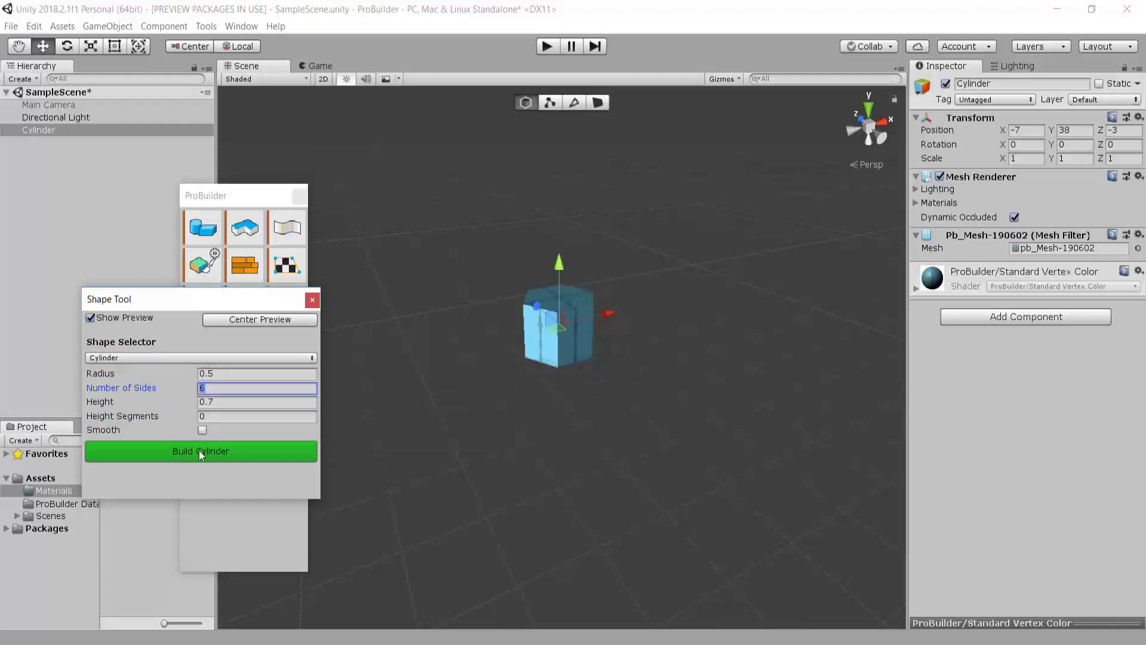
pyautogui.scroll(3, 471, 418)
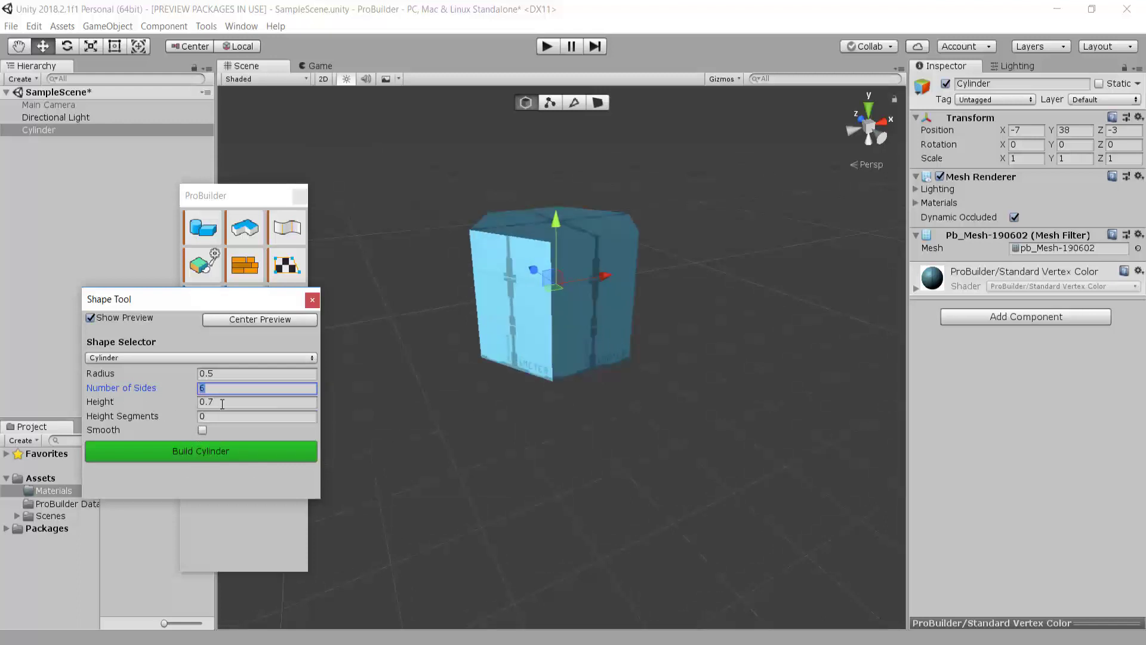
pyautogui.keyDown('alt'); pyautogui.moveTo(472, 412); pyautogui.dragTo(557, 298); pyautogui.keyUp('alt')
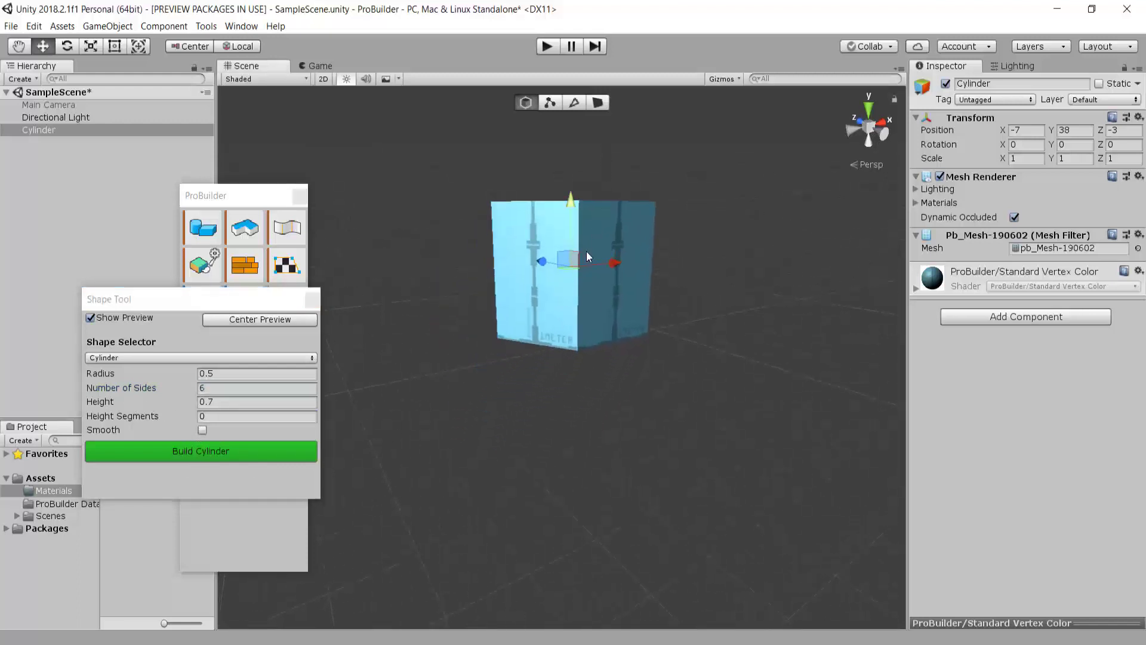
pyautogui.keyDown('alt'); pyautogui.moveTo(567, 256); pyautogui.dragTo(568, 341); pyautogui.keyUp('alt')
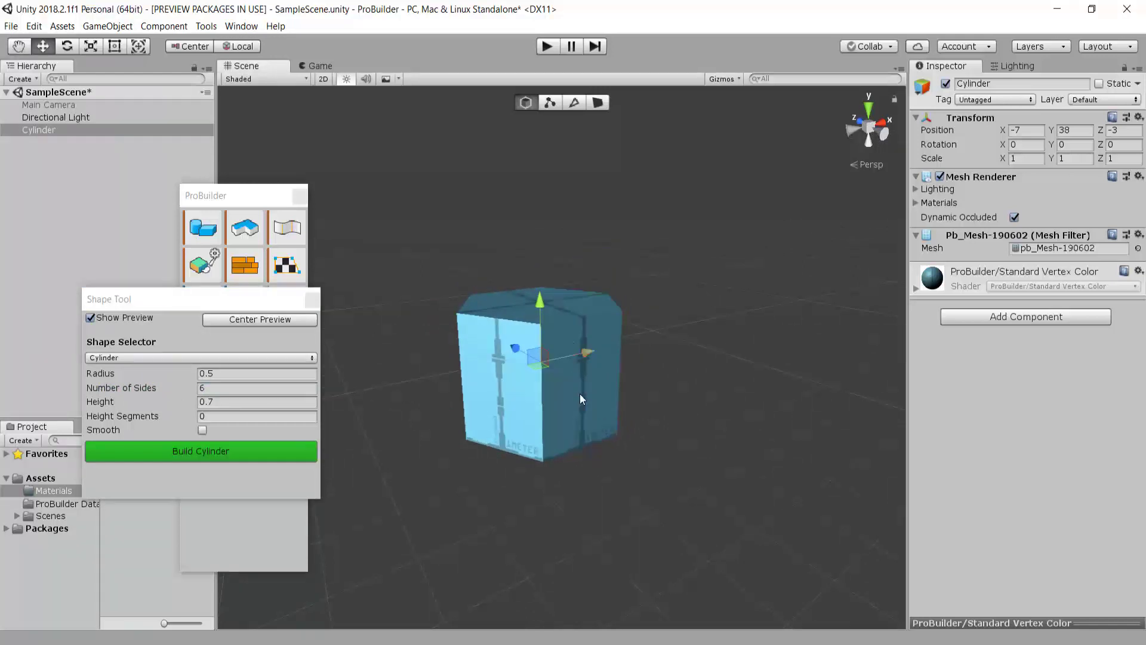
pyautogui.scroll(-5, 580, 393)
pyautogui.click(242, 454)
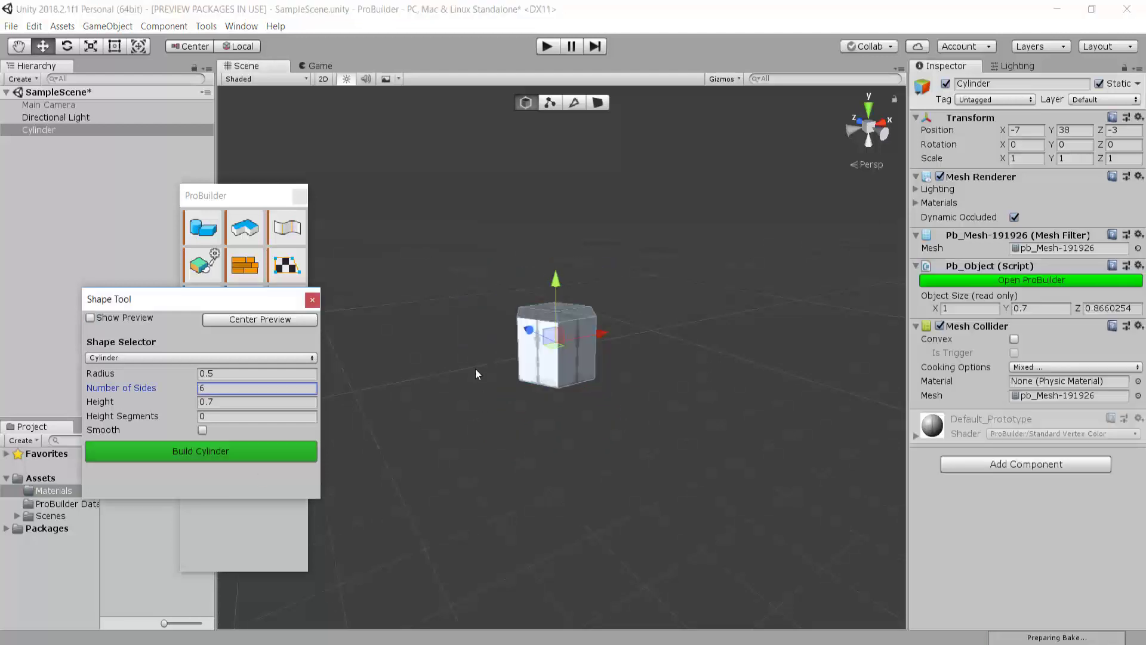
# - Merge the six triangular faces on the cylinder's top into a single face
pyautogui.scroll(7, 614, 356)
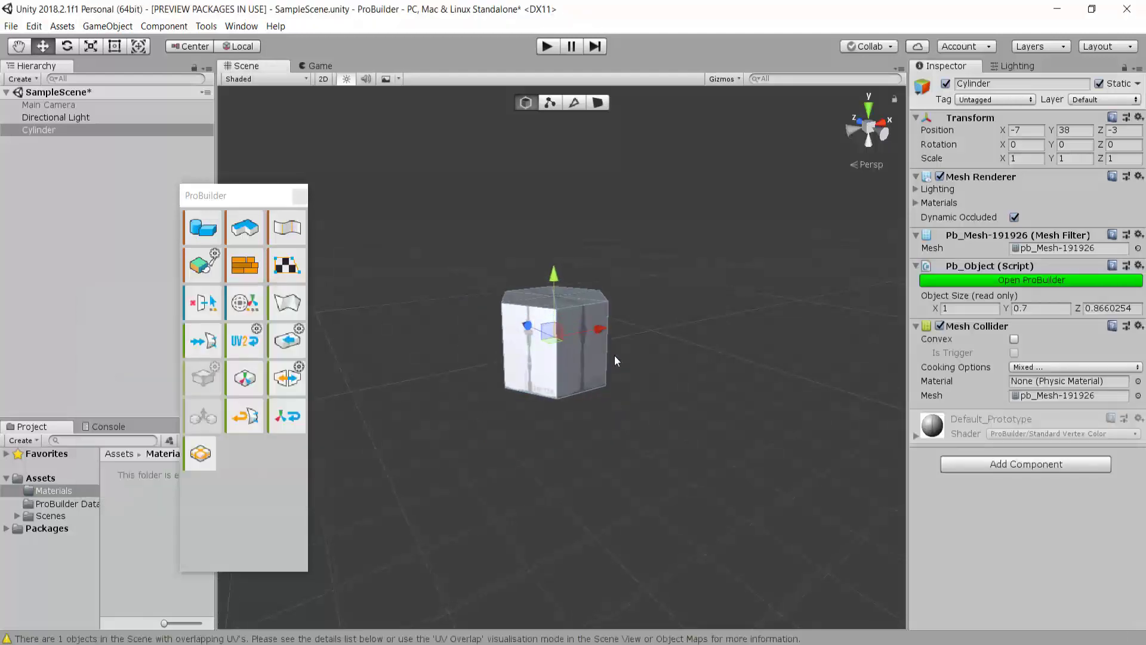
pyautogui.moveTo(599, 346); pyautogui.dragTo(599, 381, button='right')
pyautogui.scroll(-4, 599, 381)
pyautogui.moveTo(588, 361); pyautogui.dragTo(603, 399, button='middle')
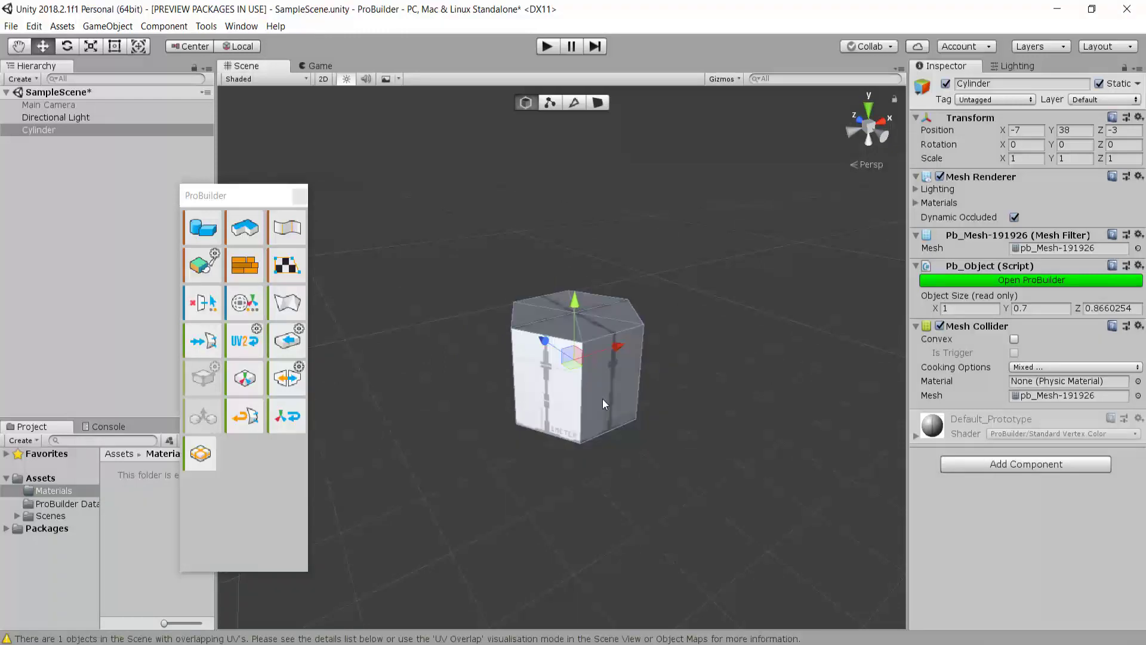
pyautogui.scroll(4, 602, 399)
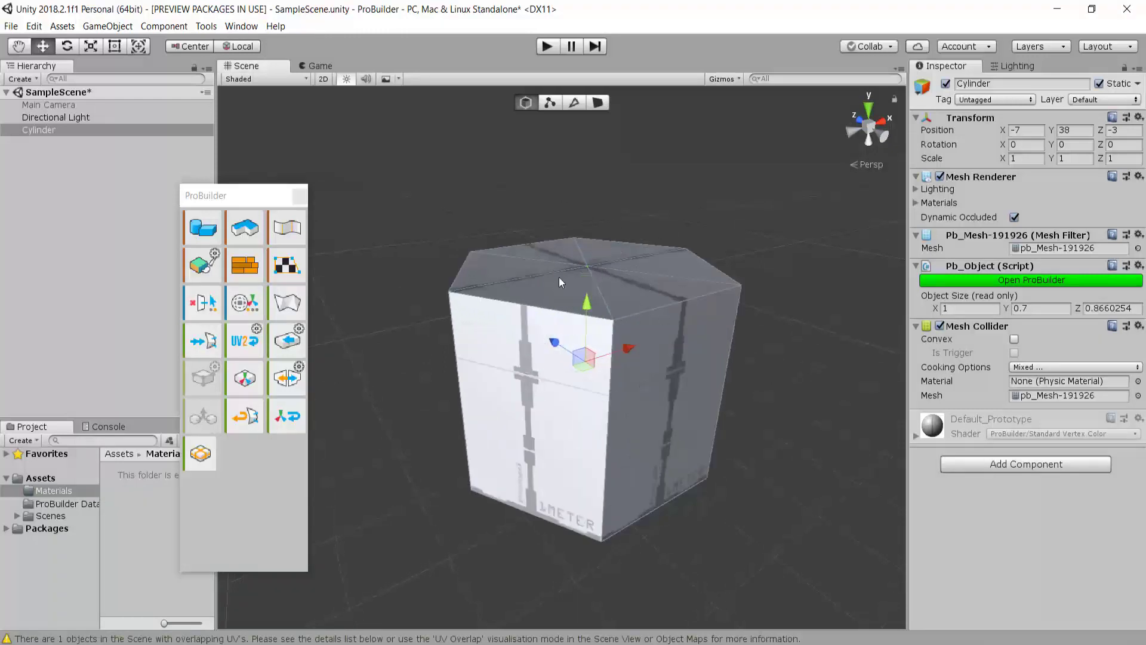
pyautogui.click(597, 105)
pyautogui.moveTo(615, 147); pyautogui.dragTo(617, 206, button='middle')
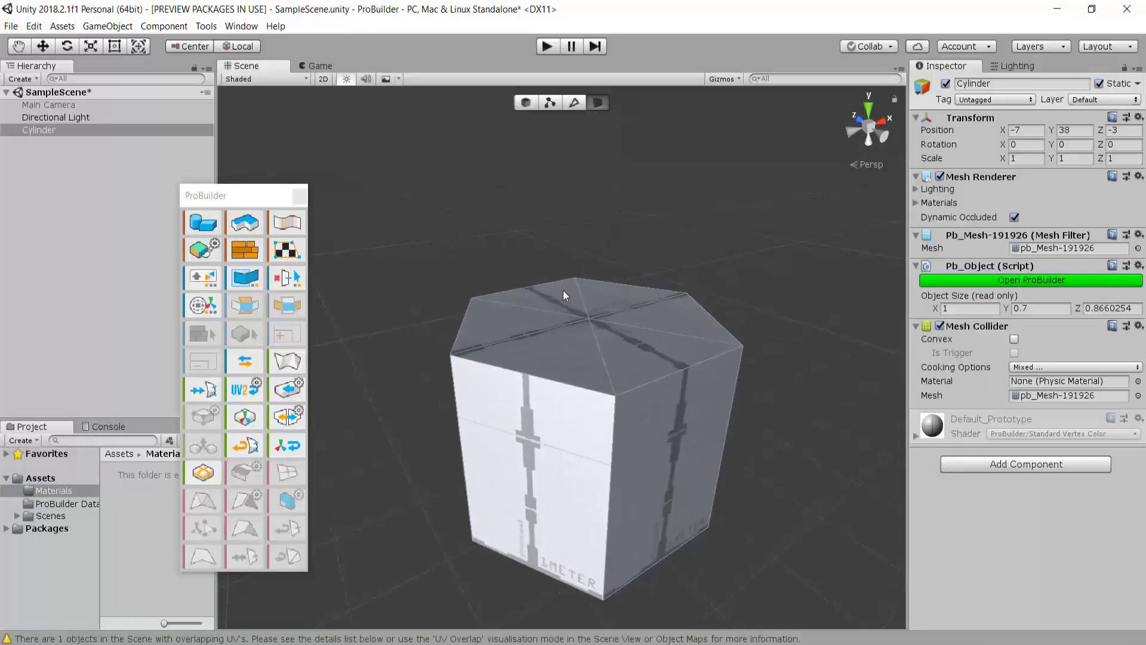
pyautogui.click(564, 290)
pyautogui.keyDown('shift'); pyautogui.click(625, 286); pyautogui.keyUp('shift')
pyautogui.keyDown('shift'); pyautogui.click(657, 309); pyautogui.keyUp('shift')
pyautogui.keyDown('shift'); pyautogui.click(654, 349); pyautogui.keyUp('shift')
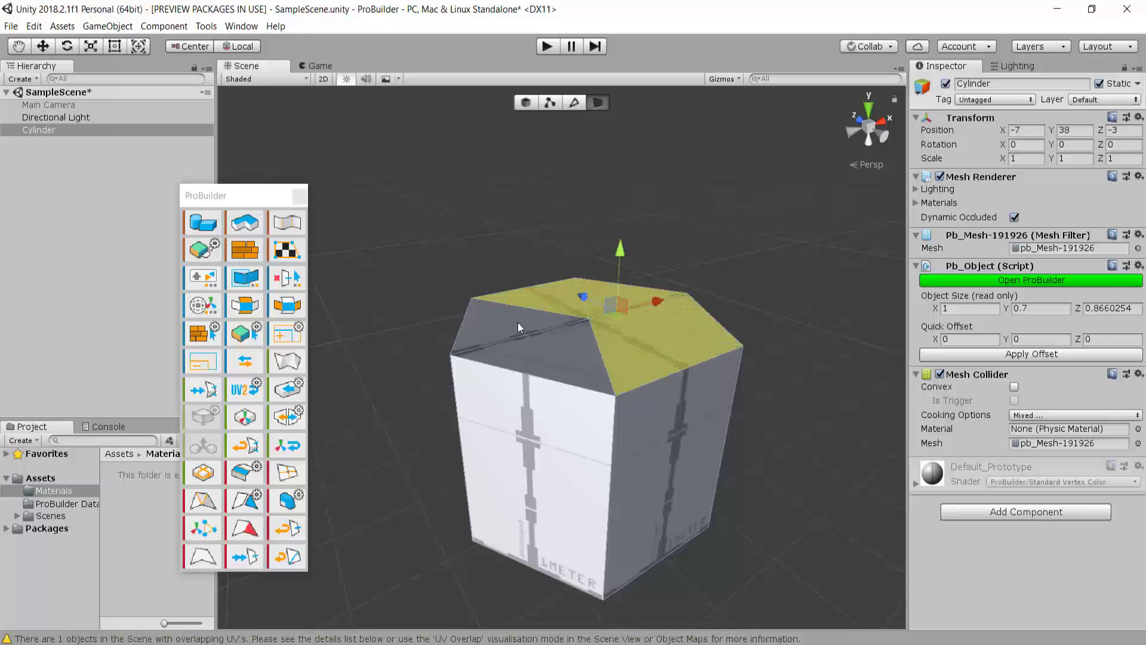
pyautogui.keyDown('shift'); pyautogui.click(518, 321); pyautogui.keyUp('shift')
pyautogui.keyDown('shift'); pyautogui.click(546, 364); pyautogui.keyUp('shift')
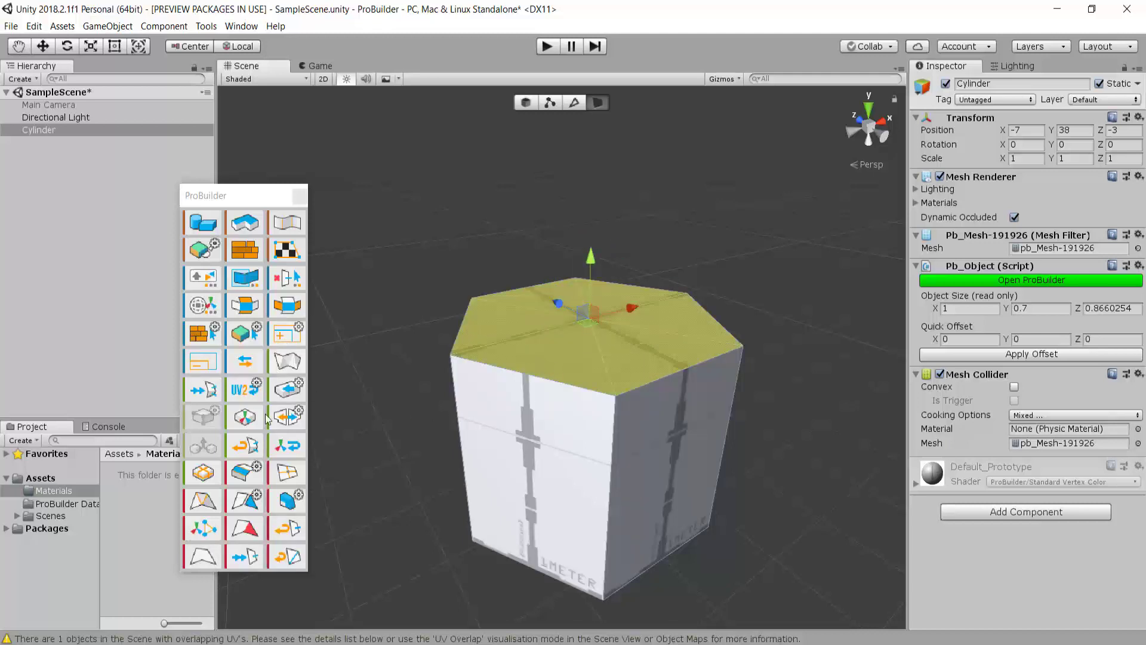
pyautogui.click(204, 556)
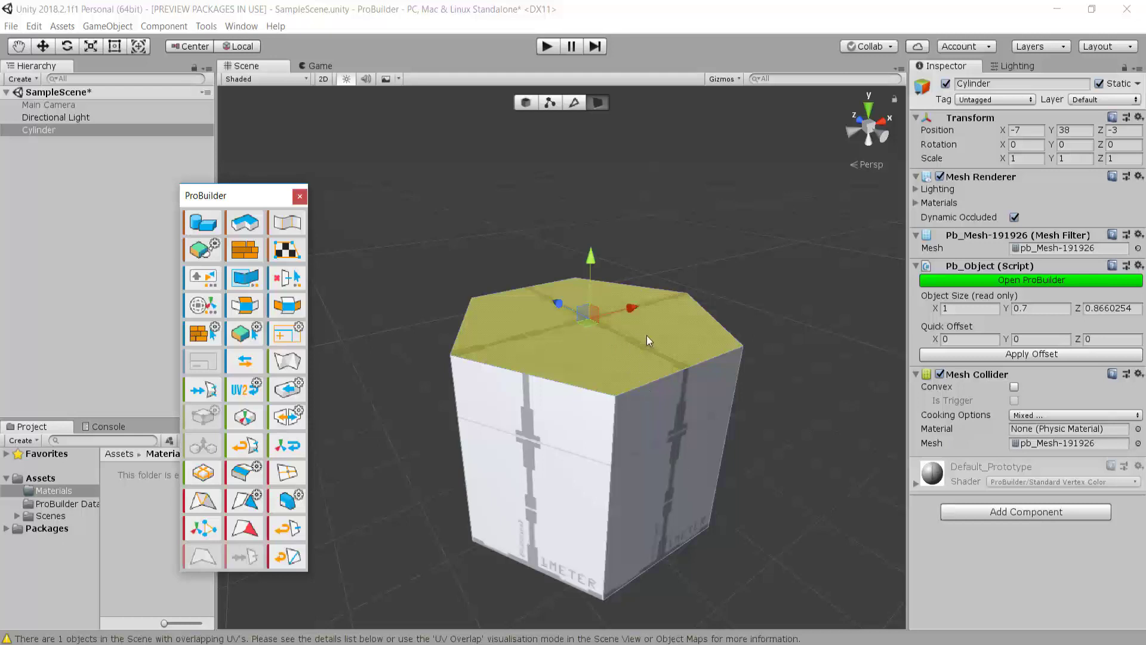
# - Merge the six triangular faces on the cylinder's underside into a single face
pyautogui.keyDown('alt'); pyautogui.moveTo(670, 472); pyautogui.dragTo(686, 292); pyautogui.keyUp('alt')
pyautogui.scroll(-8, 686, 380)
pyautogui.scroll(8, 637, 378)
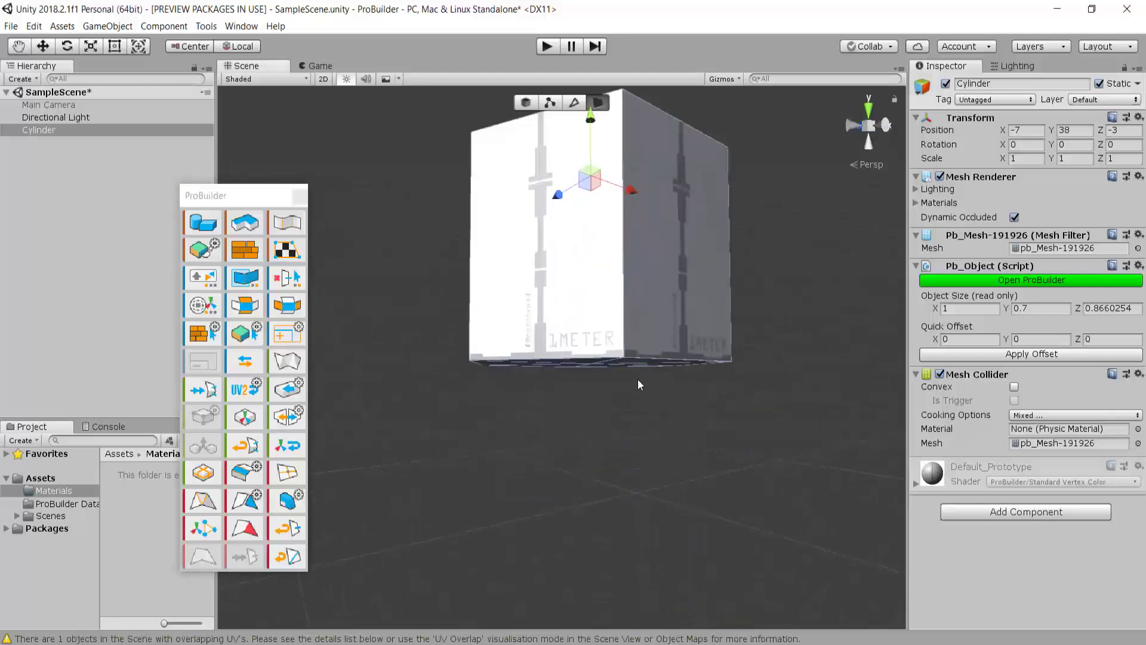
pyautogui.keyDown('alt'); pyautogui.moveTo(637, 378); pyautogui.dragTo(636, 292); pyautogui.keyUp('alt')
pyautogui.click(615, 302)
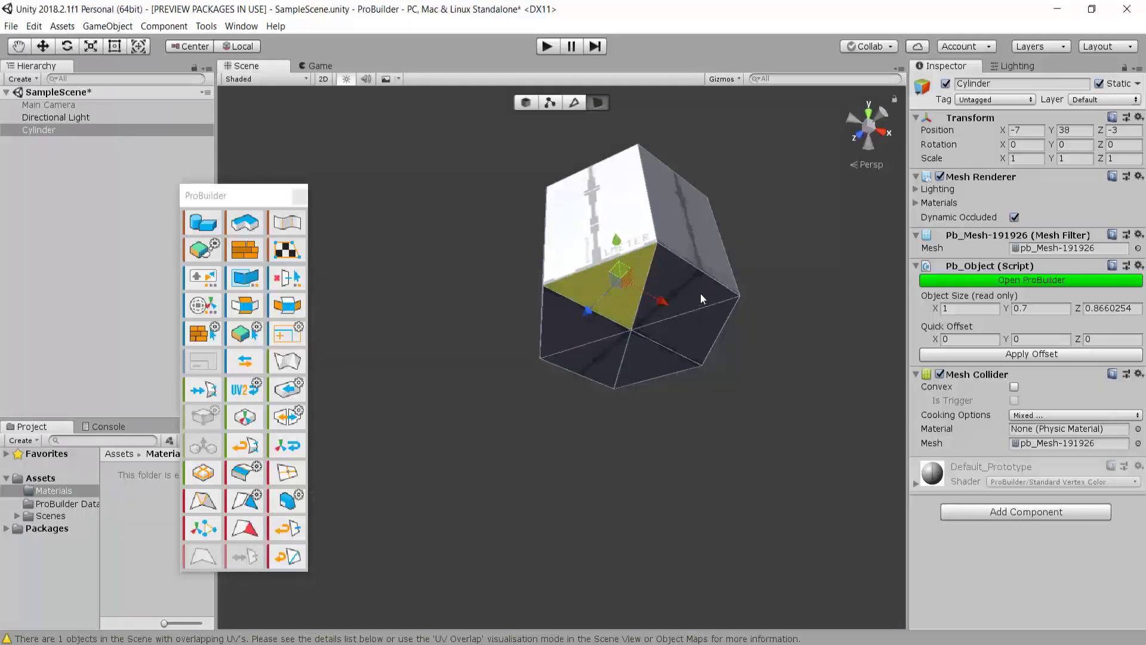
pyautogui.keyDown('shift'); pyautogui.click(700, 292); pyautogui.keyUp('shift')
pyautogui.keyDown('shift'); pyautogui.click(591, 319); pyautogui.keyUp('shift')
pyautogui.keyDown('shift'); pyautogui.click(706, 345); pyautogui.keyUp('shift')
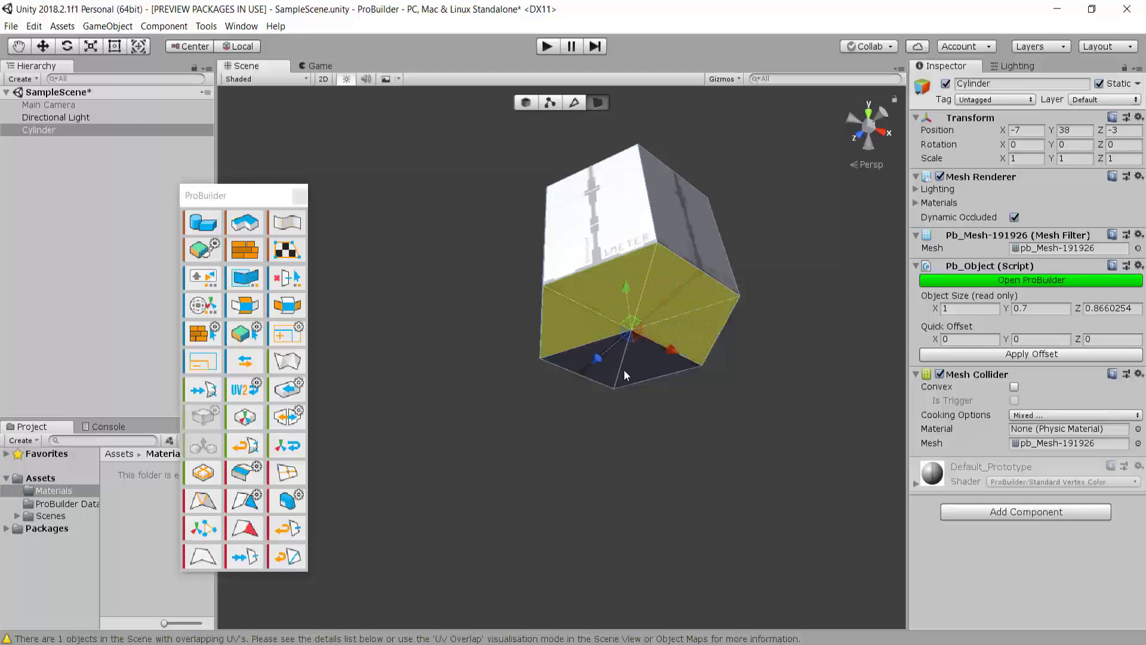
pyautogui.keyDown('shift'); pyautogui.click(604, 368); pyautogui.keyUp('shift')
pyautogui.keyDown('shift'); pyautogui.click(634, 368); pyautogui.keyUp('shift')
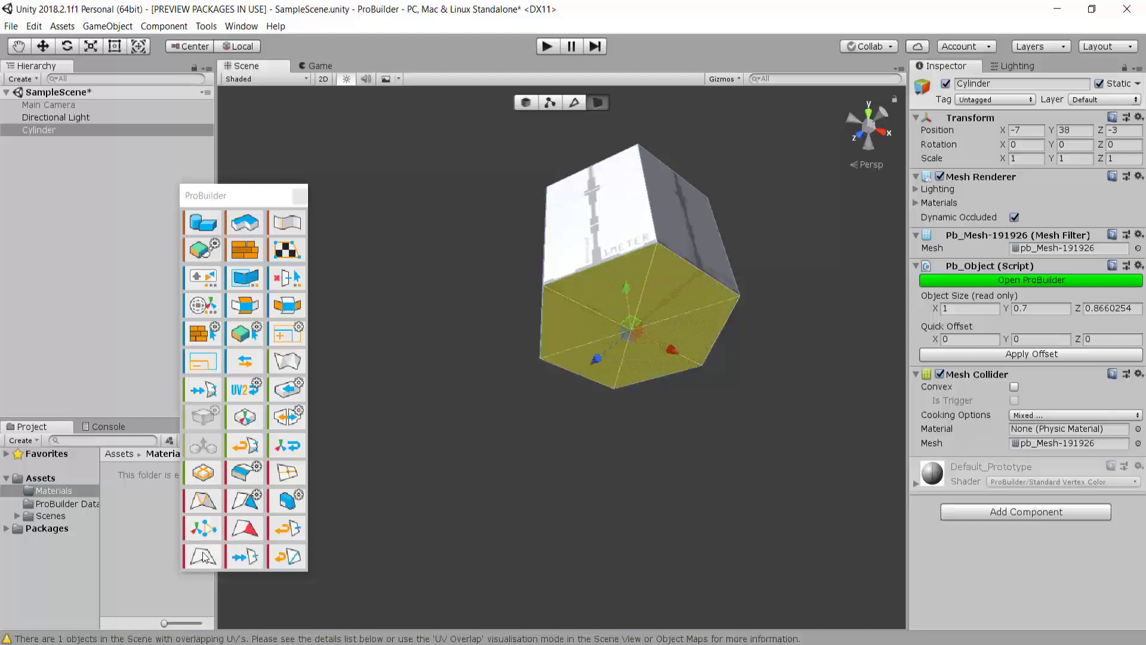
pyautogui.click(286, 274)
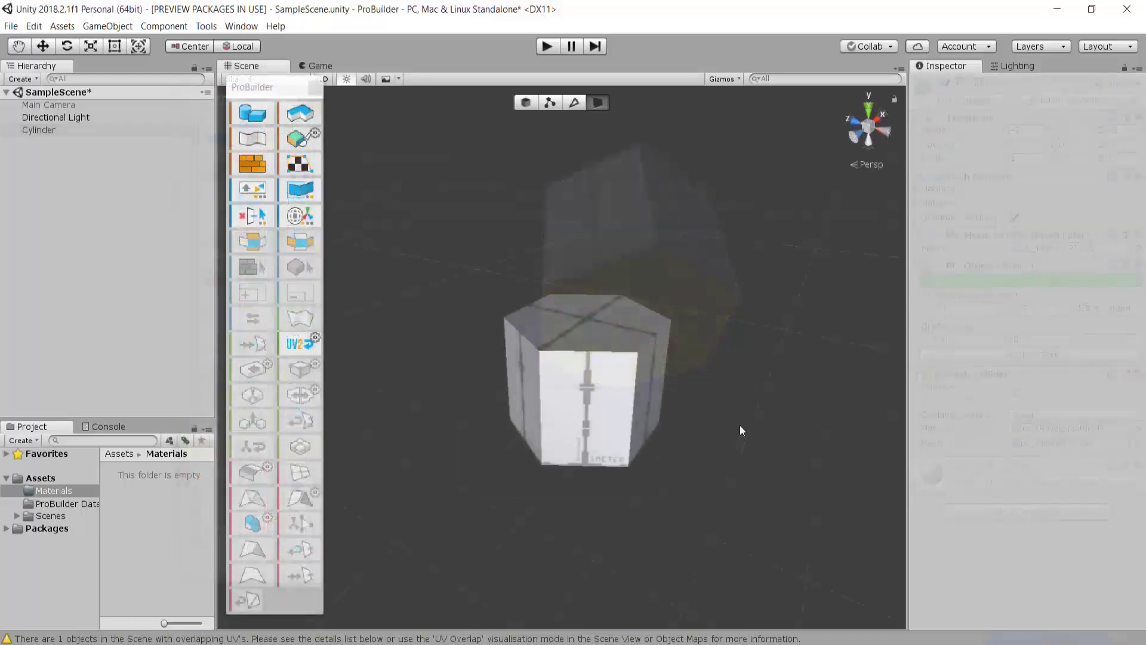
# - Scale the whole cylinder along its Z axis and set its Z scale to 1.5
pyautogui.click(617, 363)
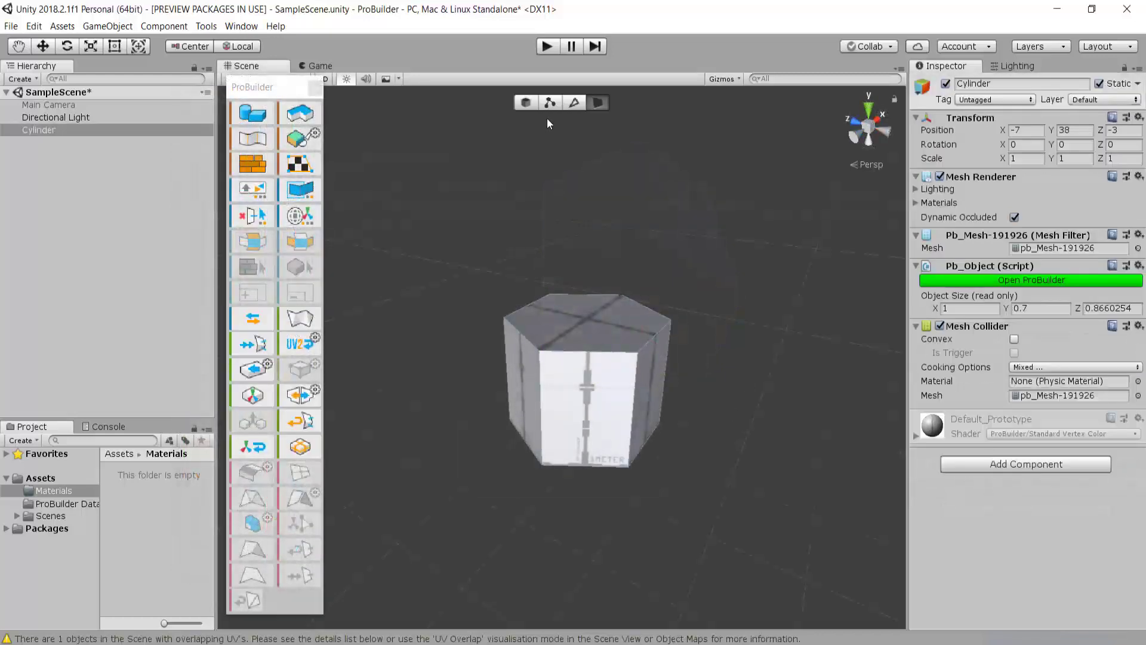
pyautogui.click(526, 103)
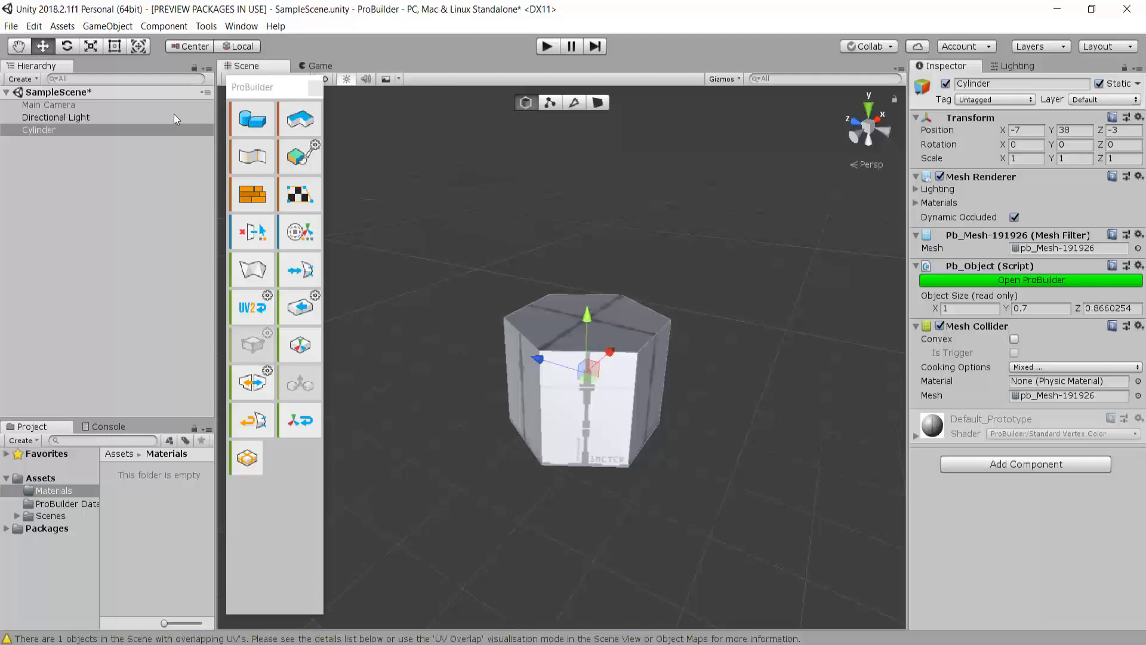
pyautogui.click(91, 46)
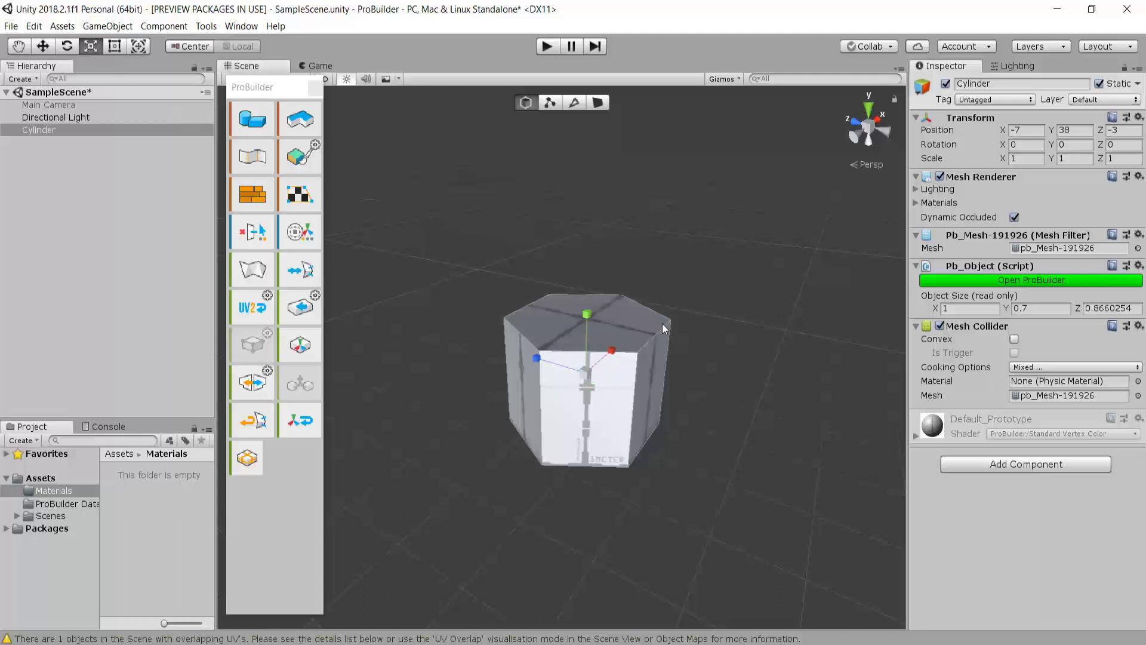
pyautogui.keyDown('alt'); pyautogui.moveTo(742, 290); pyautogui.dragTo(627, 311); pyautogui.keyUp('alt')
pyautogui.moveTo(627, 311); pyautogui.dragTo(658, 310, button='right')
pyautogui.scroll(-3, 657, 311)
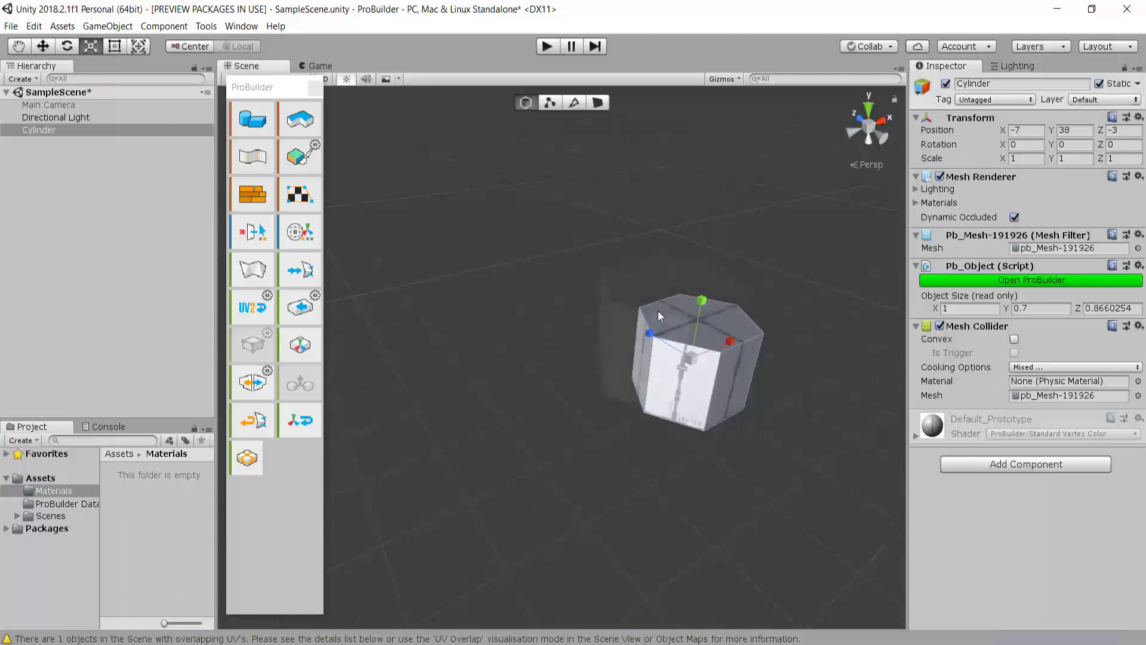
pyautogui.scroll(1, 658, 311)
pyautogui.moveTo(704, 358); pyautogui.dragTo(570, 395, button='middle')
pyautogui.scroll(3, 571, 395)
pyautogui.moveTo(571, 395); pyautogui.dragTo(507, 372, button='right')
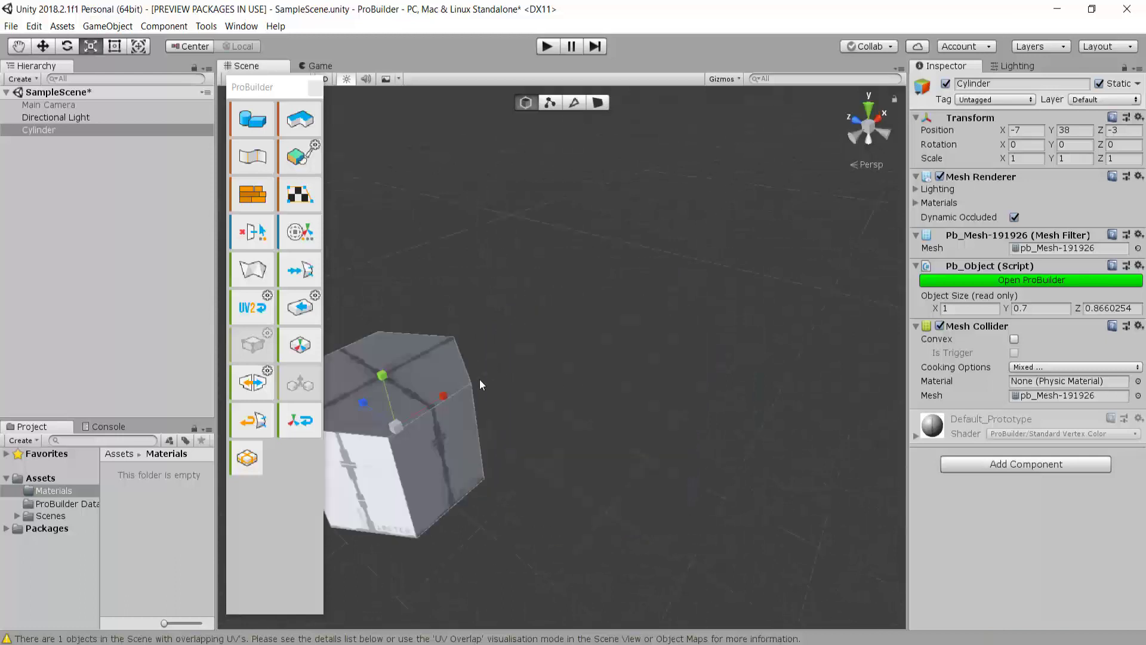
pyautogui.moveTo(480, 380); pyautogui.dragTo(624, 421, button='middle')
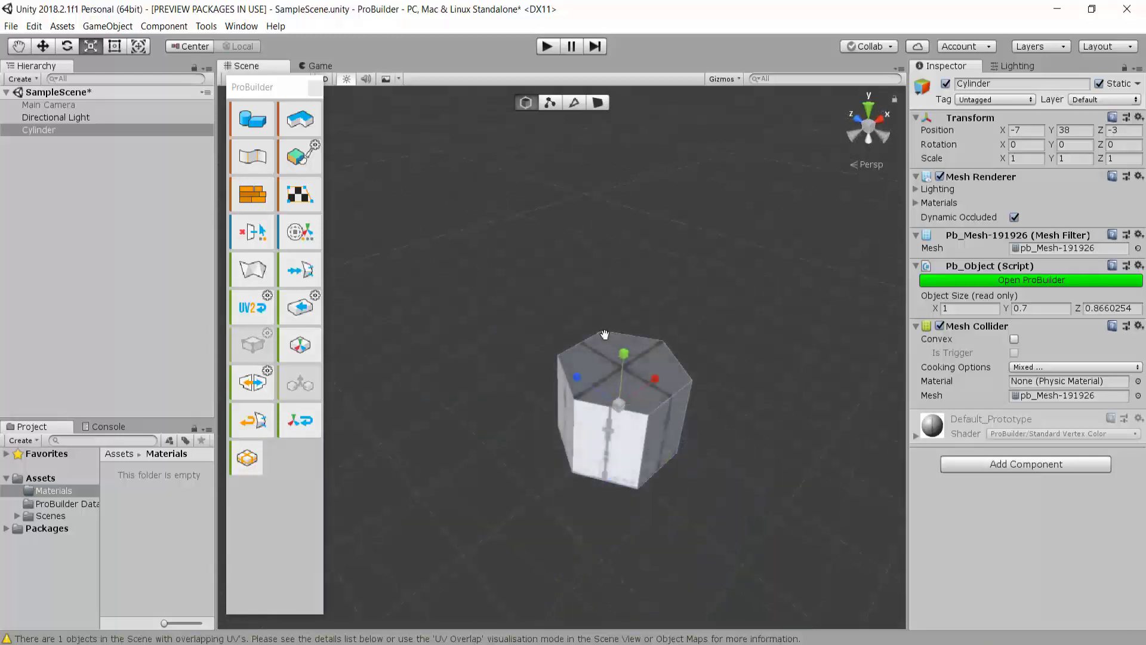
pyautogui.scroll(5, 625, 324)
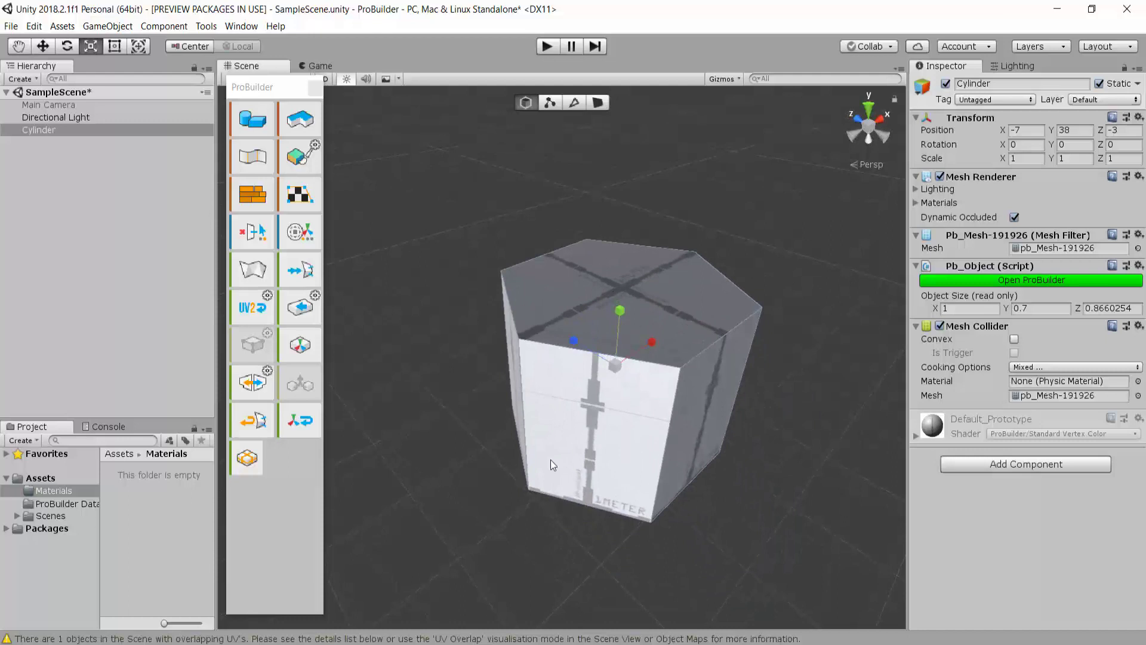
pyautogui.moveTo(530, 361); pyautogui.dragTo(559, 445, button='middle')
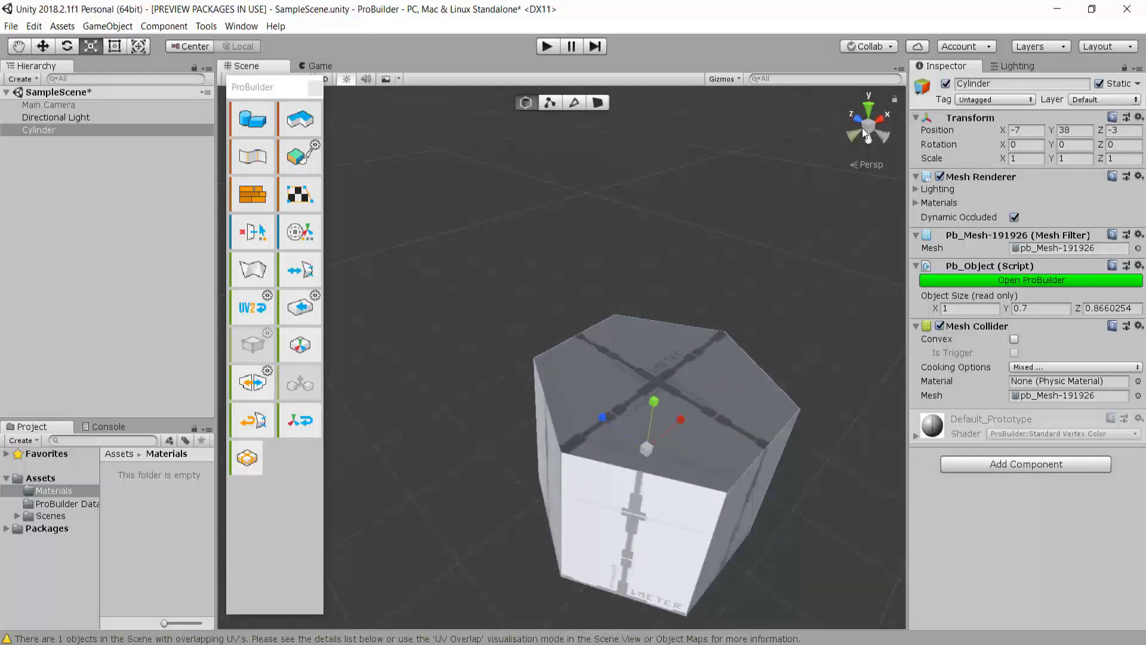
pyautogui.click(869, 111)
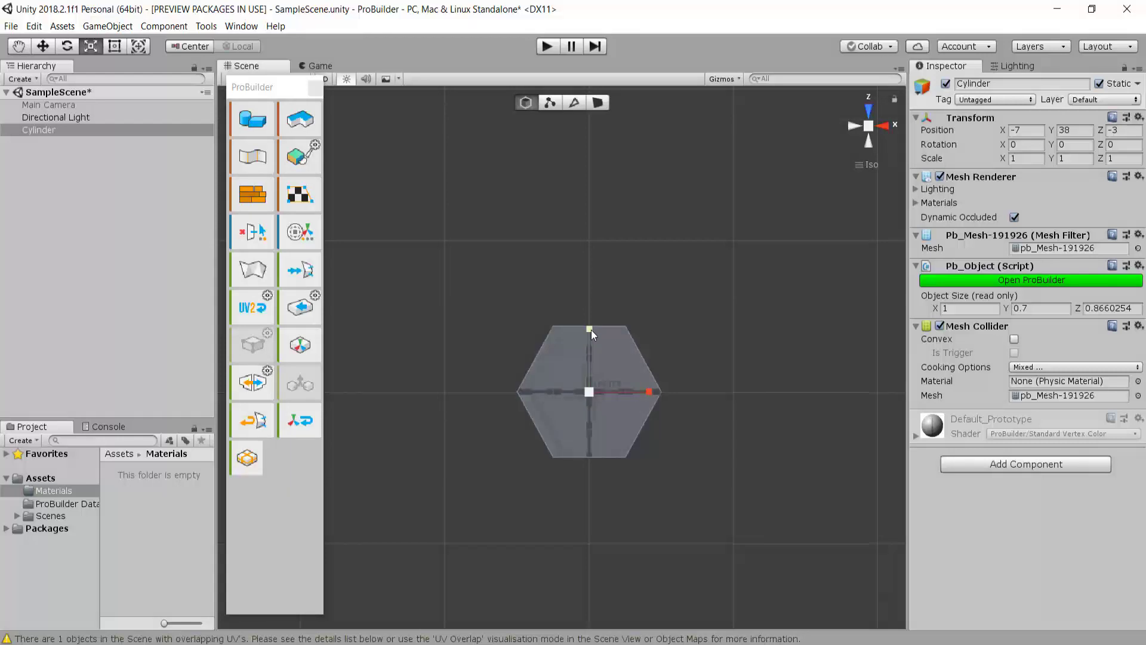
pyautogui.moveTo(590, 330); pyautogui.dragTo(592, 299)
pyautogui.click(1121, 160)
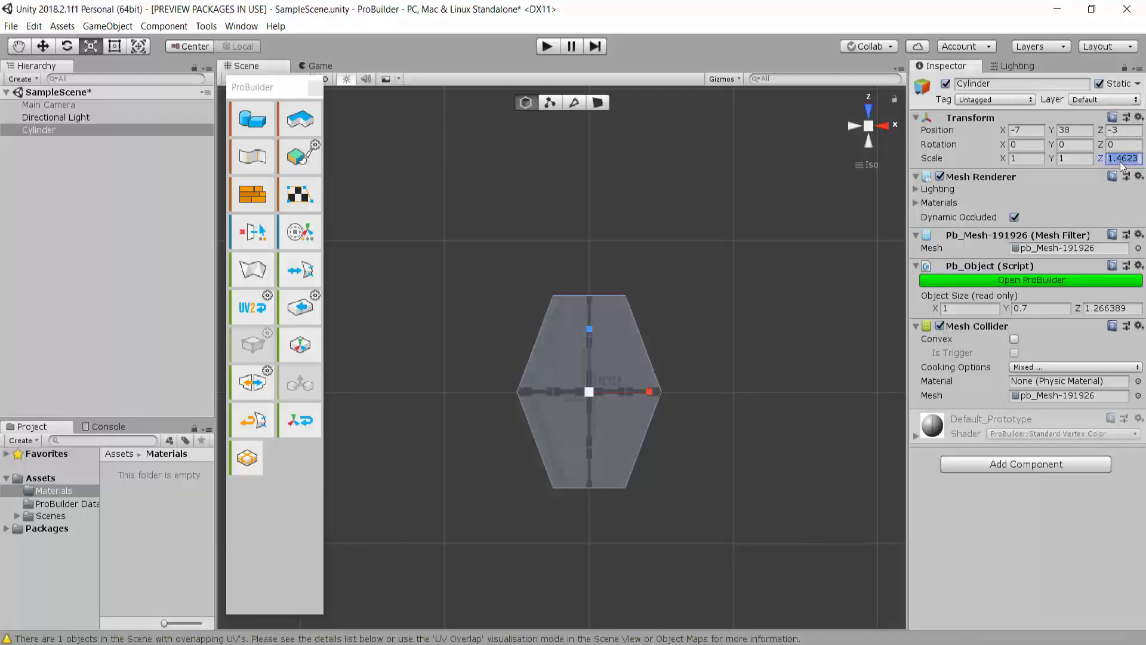
pyautogui.write('1.5')
# - Stretch the cylinder along its X axis into a long hull shape and set its X scale to 5
pyautogui.keyDown('alt'); pyautogui.moveTo(725, 159); pyautogui.dragTo(754, 268); pyautogui.keyUp('alt')
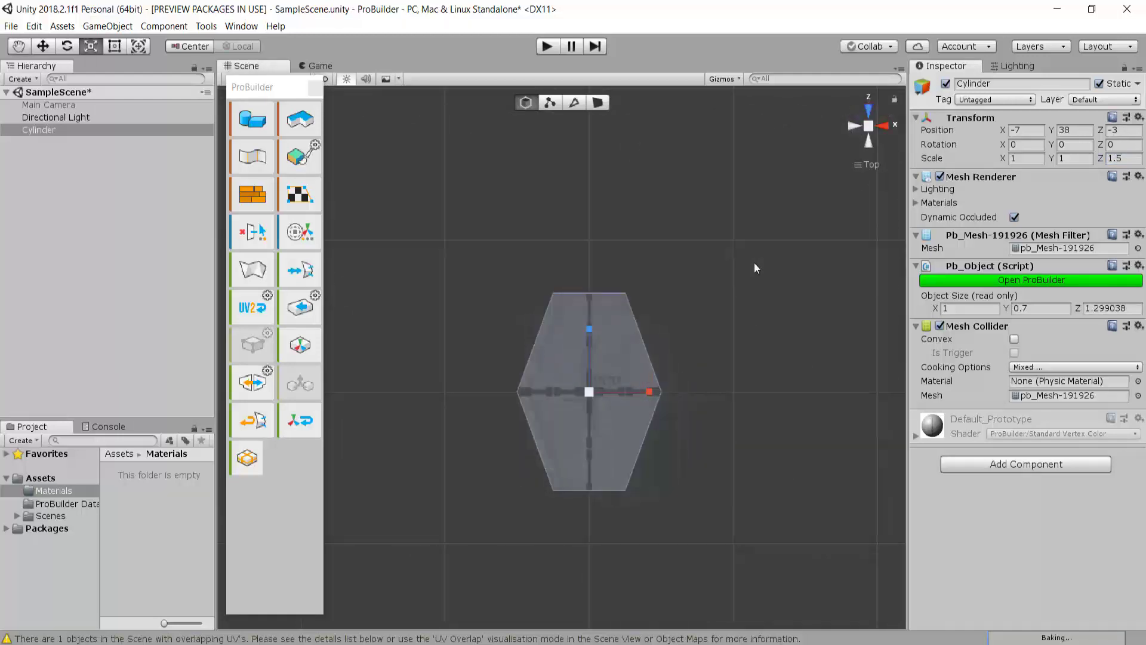
pyautogui.scroll(-5, 640, 431)
pyautogui.moveTo(636, 432); pyautogui.dragTo(650, 378, button='middle')
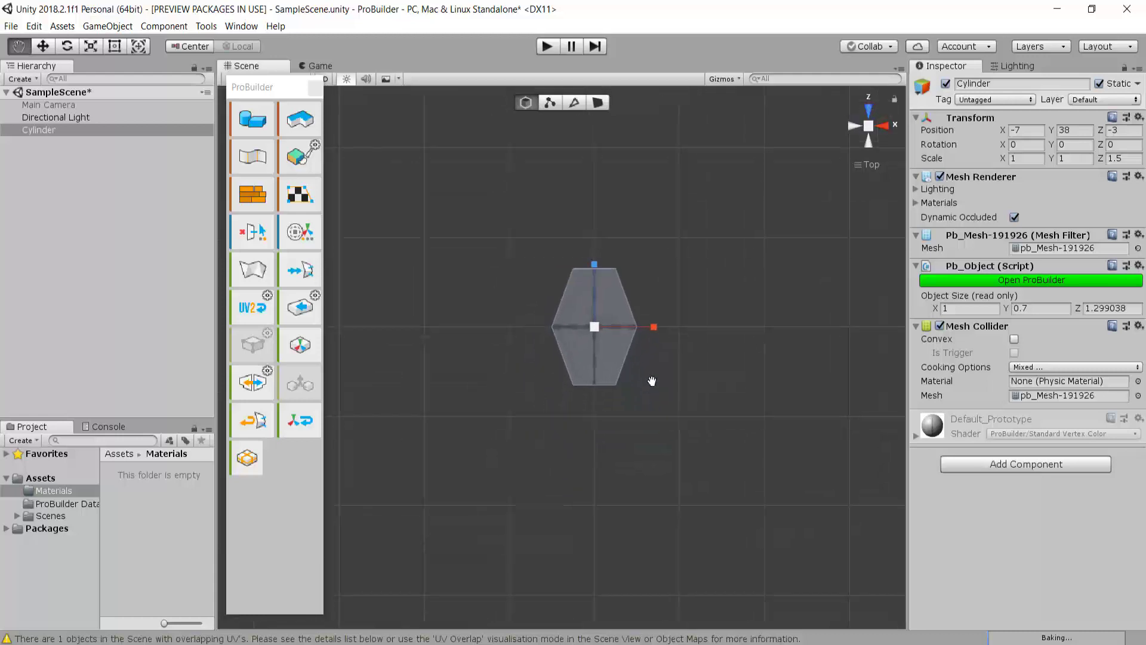
pyautogui.moveTo(651, 328); pyautogui.dragTo(820, 328)
pyautogui.click(1025, 158)
pyautogui.write('5')
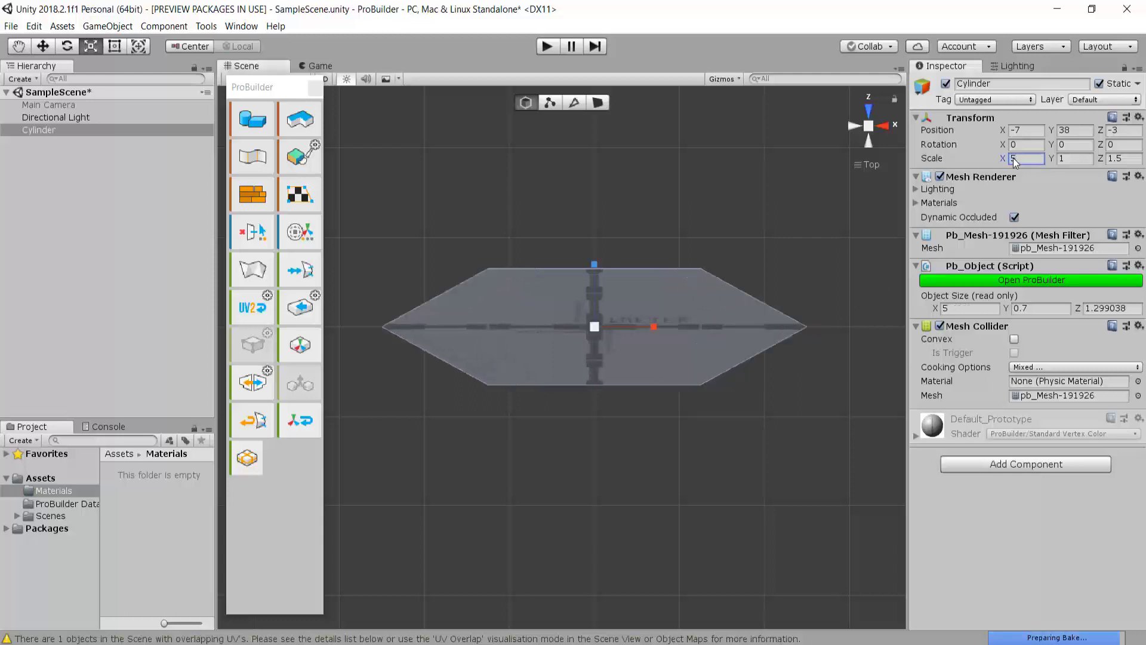
# - Examine the stretched hull's top, side walls and pointed ends from several angles
pyautogui.keyDown('alt'); pyautogui.moveTo(475, 434); pyautogui.dragTo(793, 79); pyautogui.keyUp('alt')
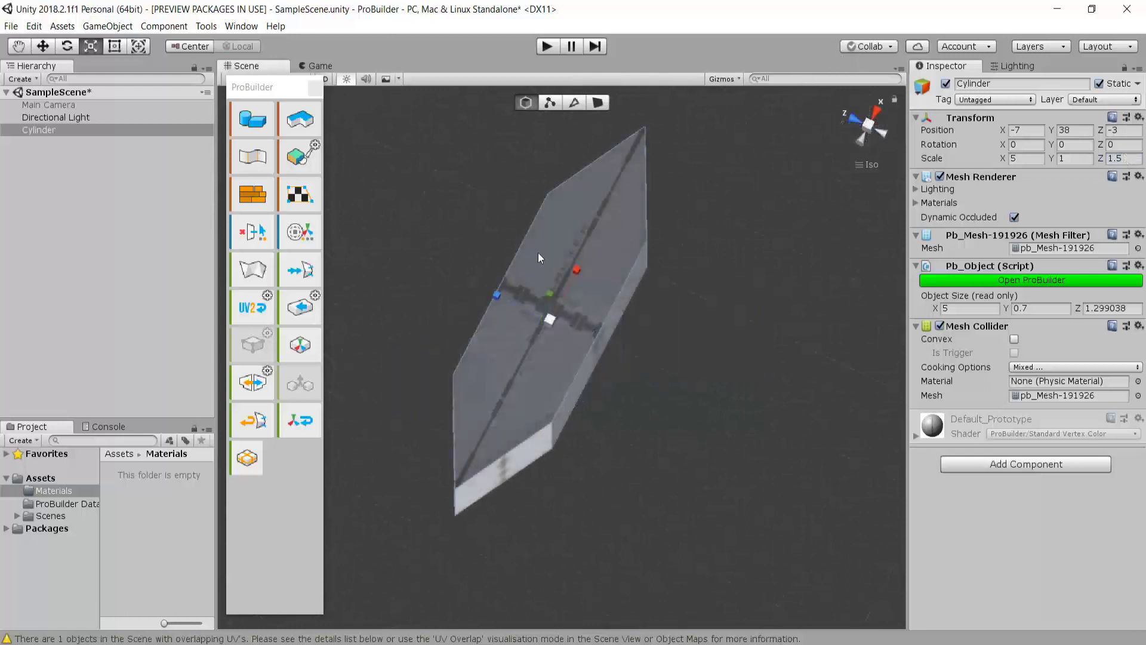
pyautogui.keyDown('alt'); pyautogui.moveTo(567, 271); pyautogui.dragTo(582, 171); pyautogui.keyUp('alt')
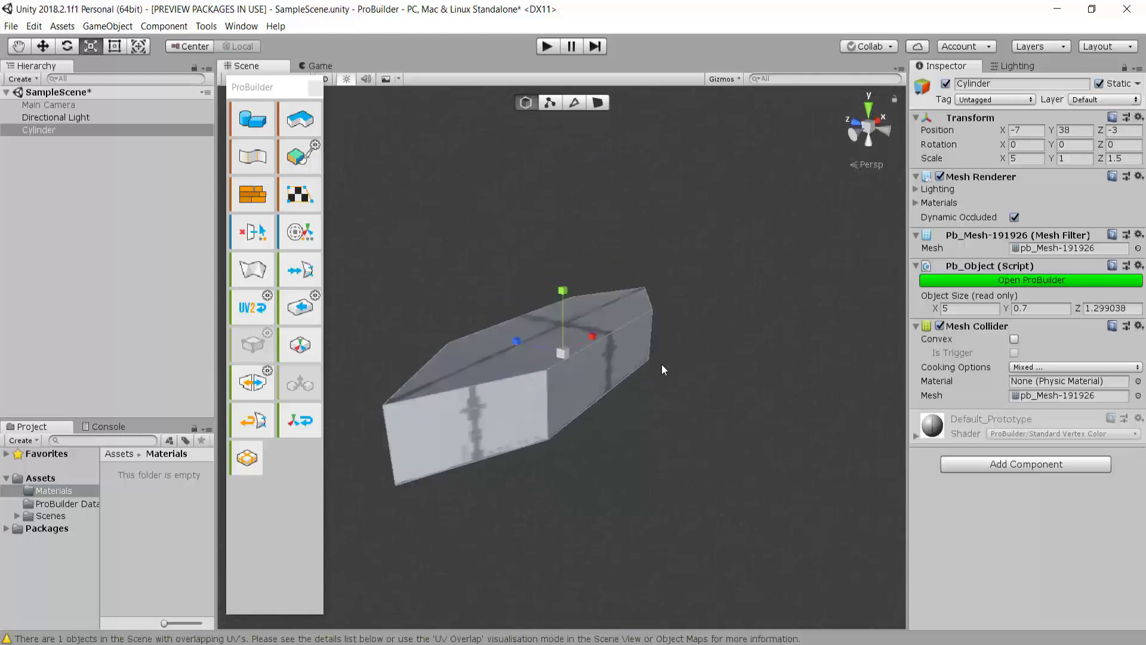
pyautogui.scroll(10, 590, 378)
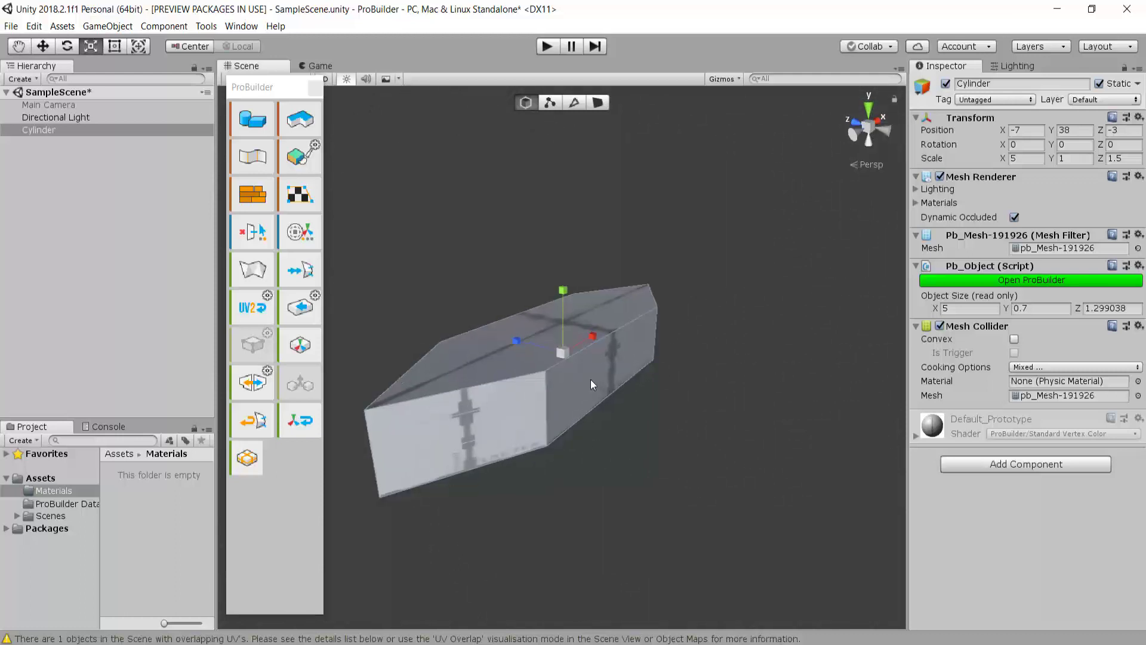
pyautogui.scroll(-5, 590, 379)
pyautogui.moveTo(589, 378); pyautogui.dragTo(628, 400, button='right')
pyautogui.moveTo(572, 431); pyautogui.dragTo(634, 378, button='middle')
pyautogui.scroll(-3, 634, 379)
pyautogui.moveTo(500, 421); pyautogui.dragTo(571, 395, button='right')
pyautogui.moveTo(573, 394); pyautogui.dragTo(696, 309, button='middle')
pyautogui.scroll(2, 695, 309)
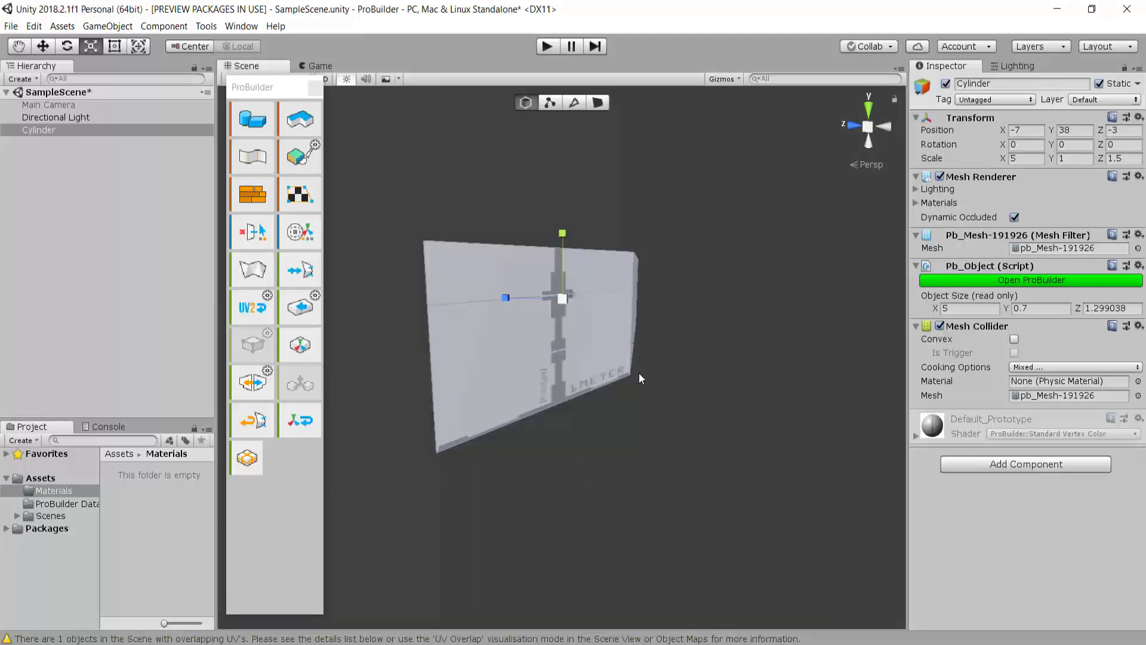
pyautogui.moveTo(668, 286); pyautogui.dragTo(567, 378, button='right')
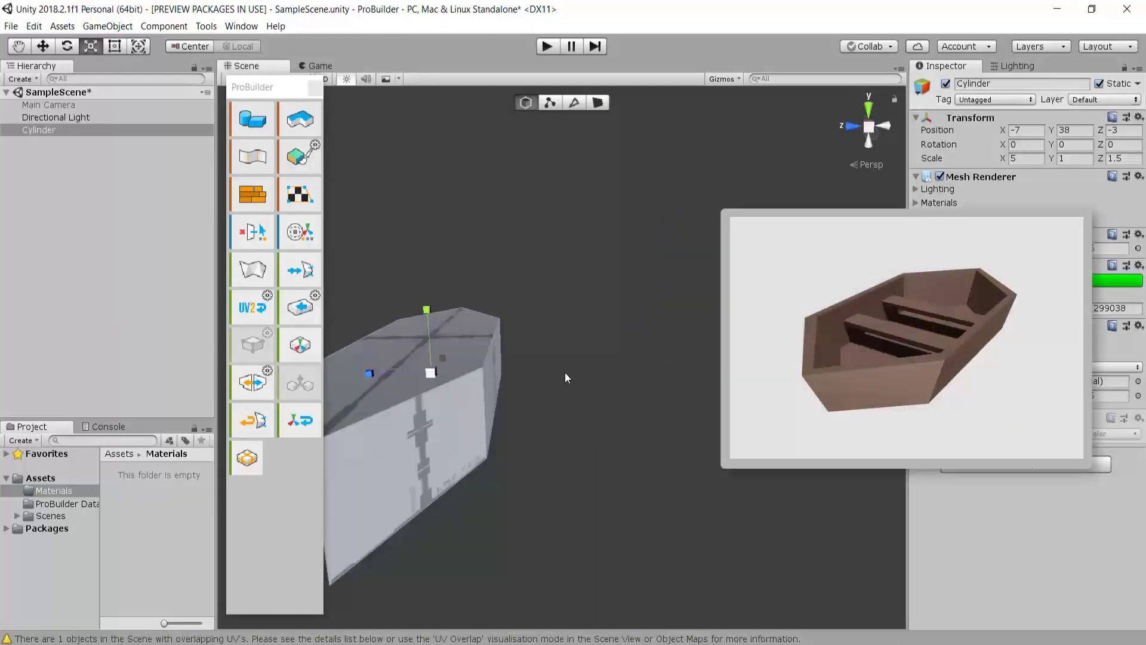
pyautogui.moveTo(565, 374); pyautogui.dragTo(650, 272, button='middle')
pyautogui.moveTo(645, 271); pyautogui.dragTo(624, 257, button='right')
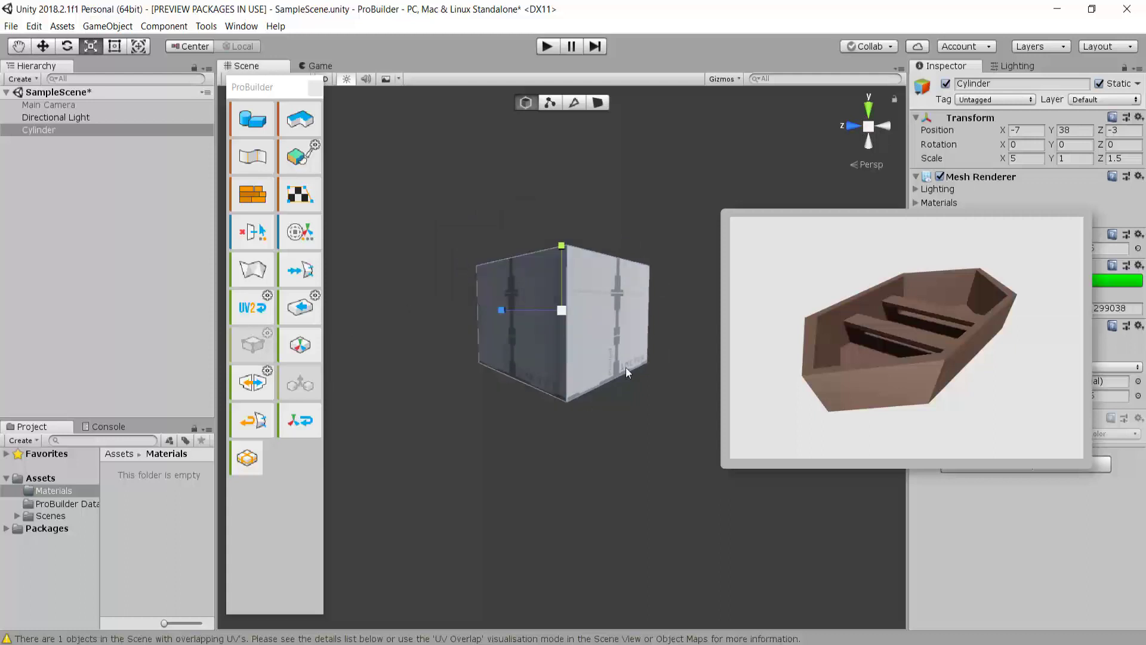
pyautogui.moveTo(690, 320); pyautogui.dragTo(669, 347, button='right')
# - Select the two long parallel edges of the hull's underside and scale them inward along Z to taper the sides
pyautogui.click(869, 125)
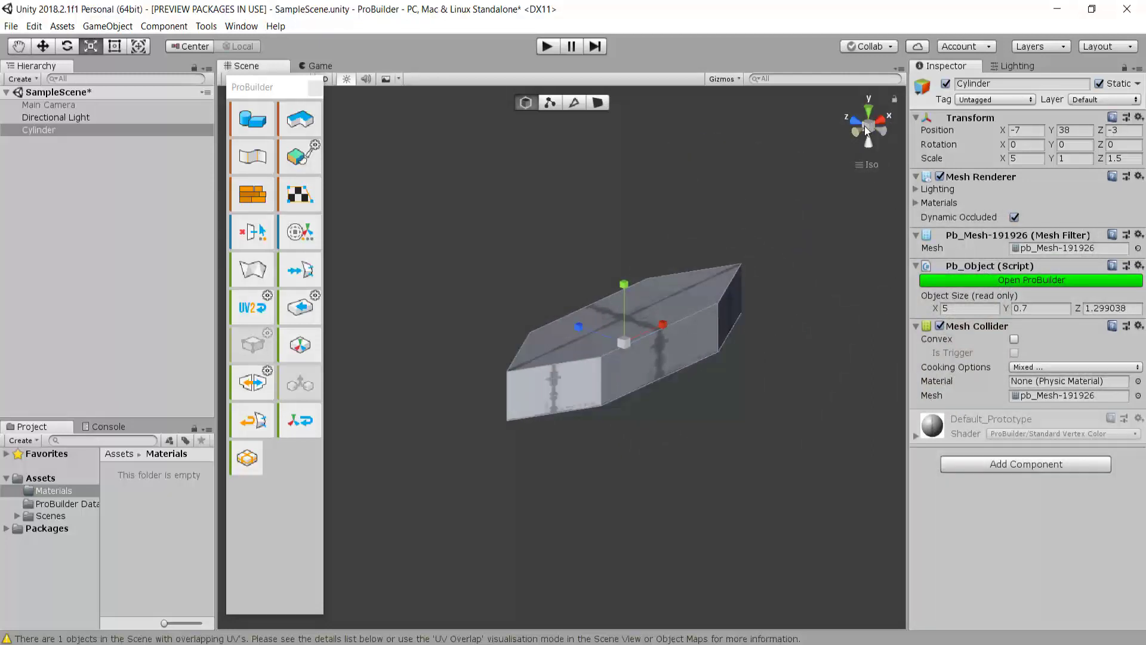
pyautogui.click(869, 146)
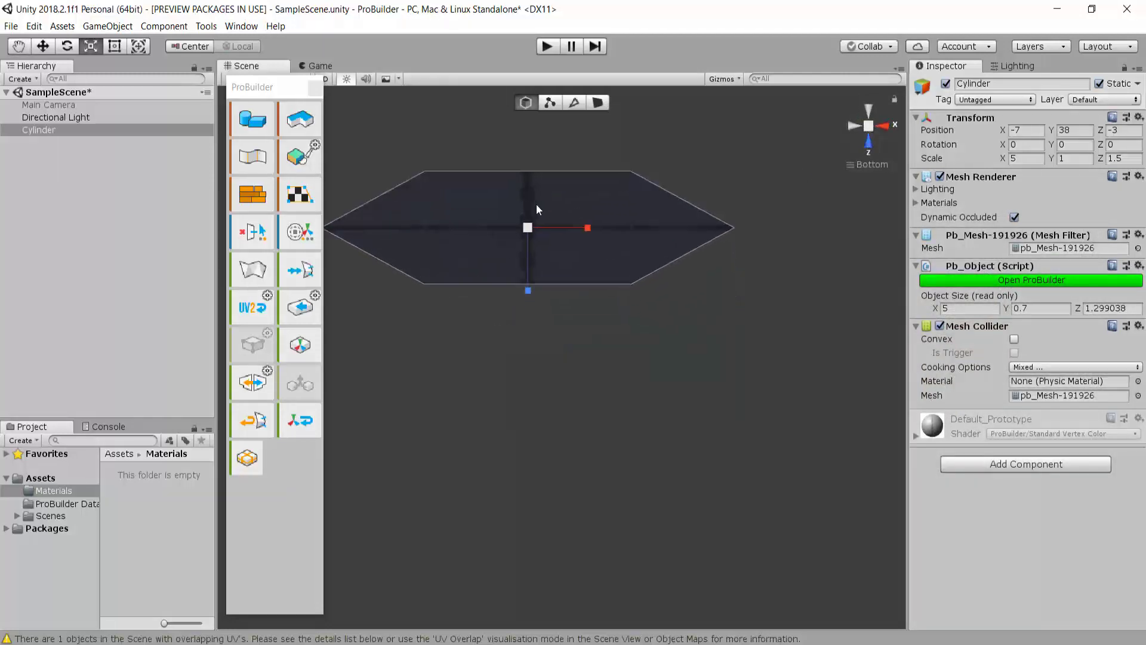
pyautogui.scroll(5, 637, 283)
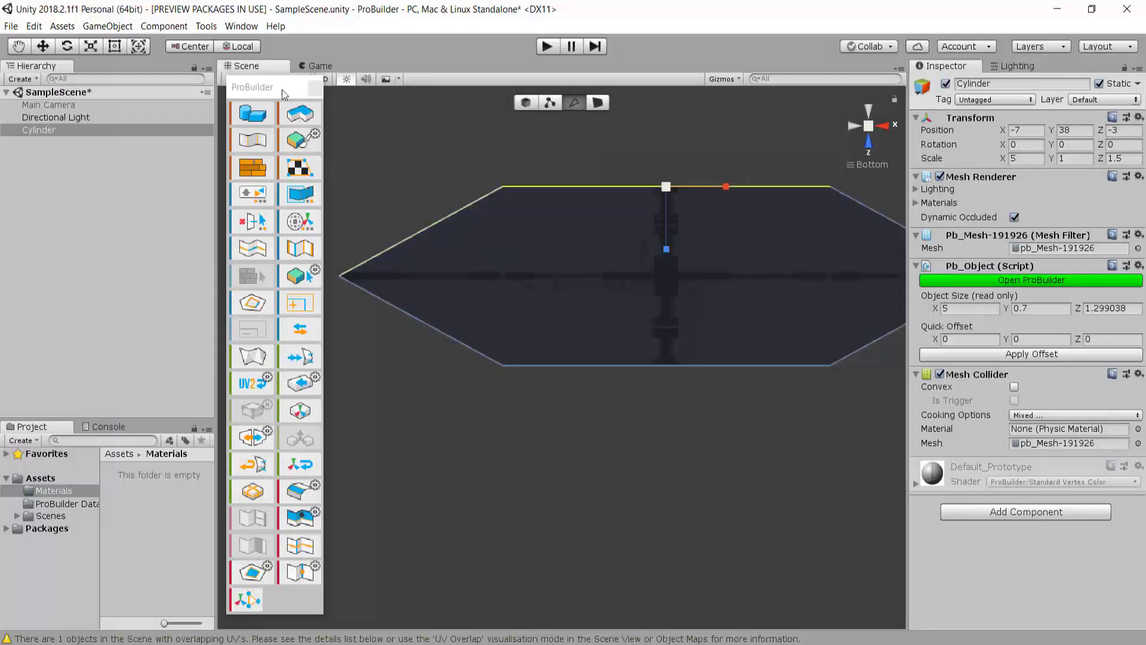
pyautogui.keyDown('shift'); pyautogui.click(650, 364); pyautogui.keyUp('shift')
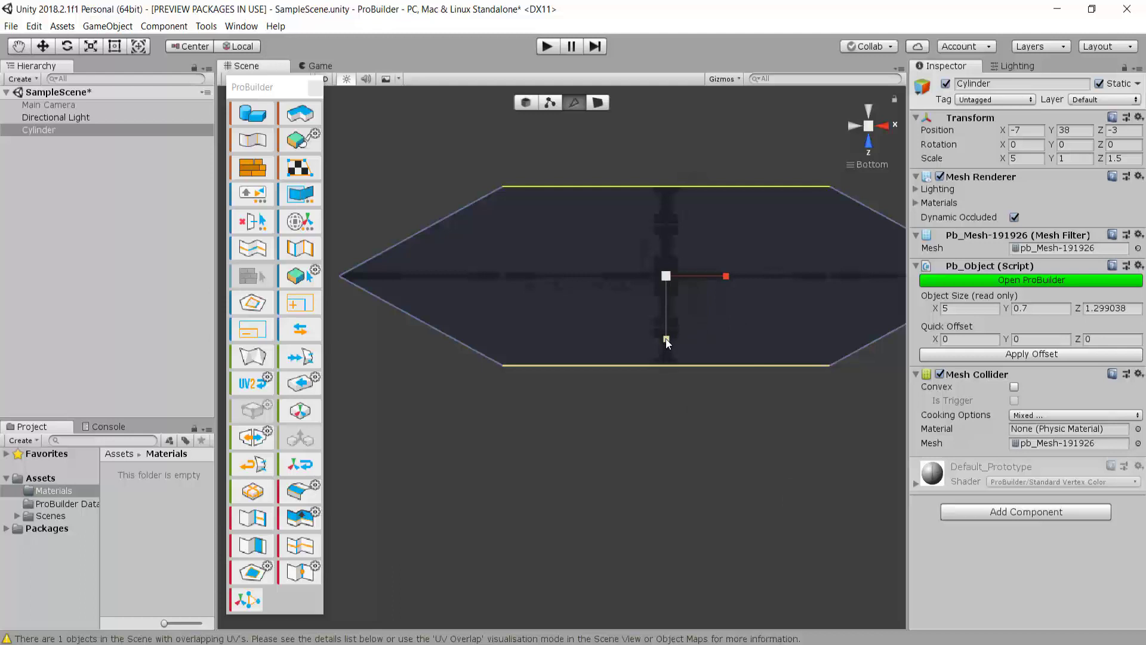
pyautogui.keyDown('shift'); pyautogui.moveTo(666, 341); pyautogui.dragTo(666, 330); pyautogui.keyUp('shift')
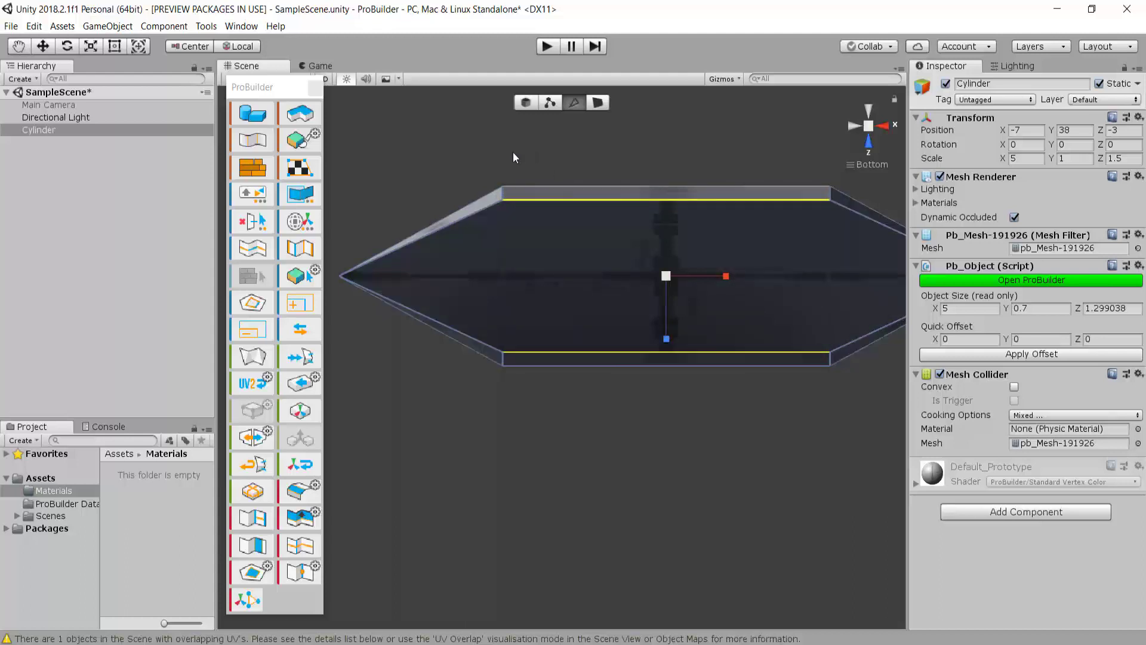
# - Check the taper from the hull's end and scale the two underside edges slightly further inward along Z
pyautogui.keyDown('alt'); pyautogui.moveTo(513, 158); pyautogui.dragTo(884, 553); pyautogui.keyUp('alt')
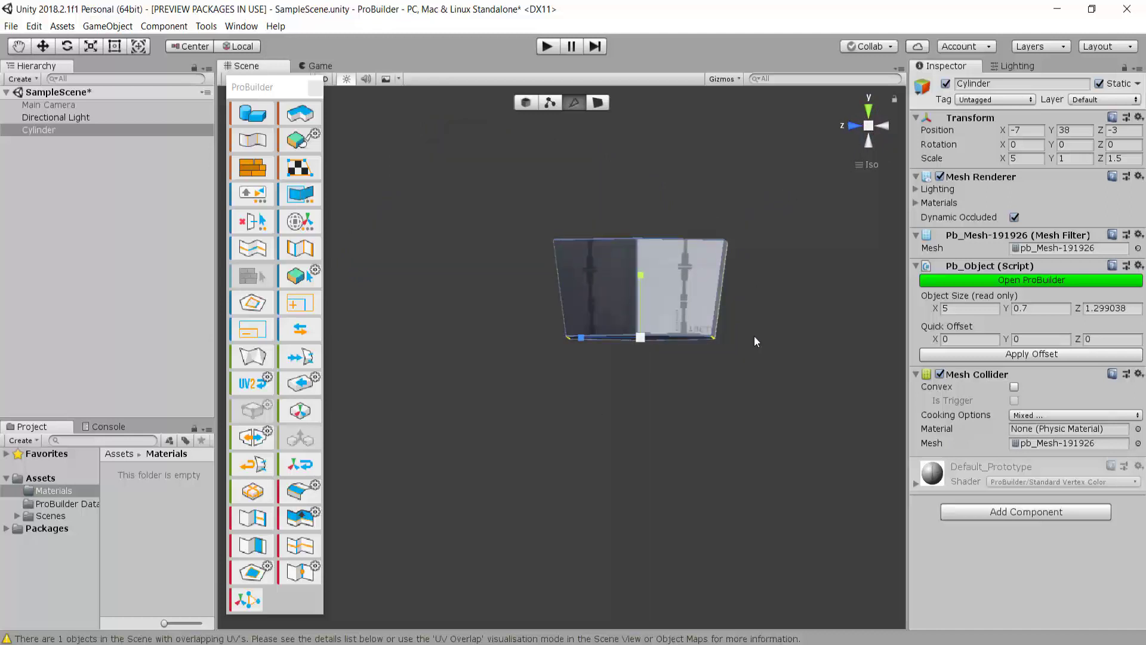
pyautogui.keyDown('alt'); pyautogui.moveTo(755, 341); pyautogui.dragTo(867, 245); pyautogui.keyUp('alt')
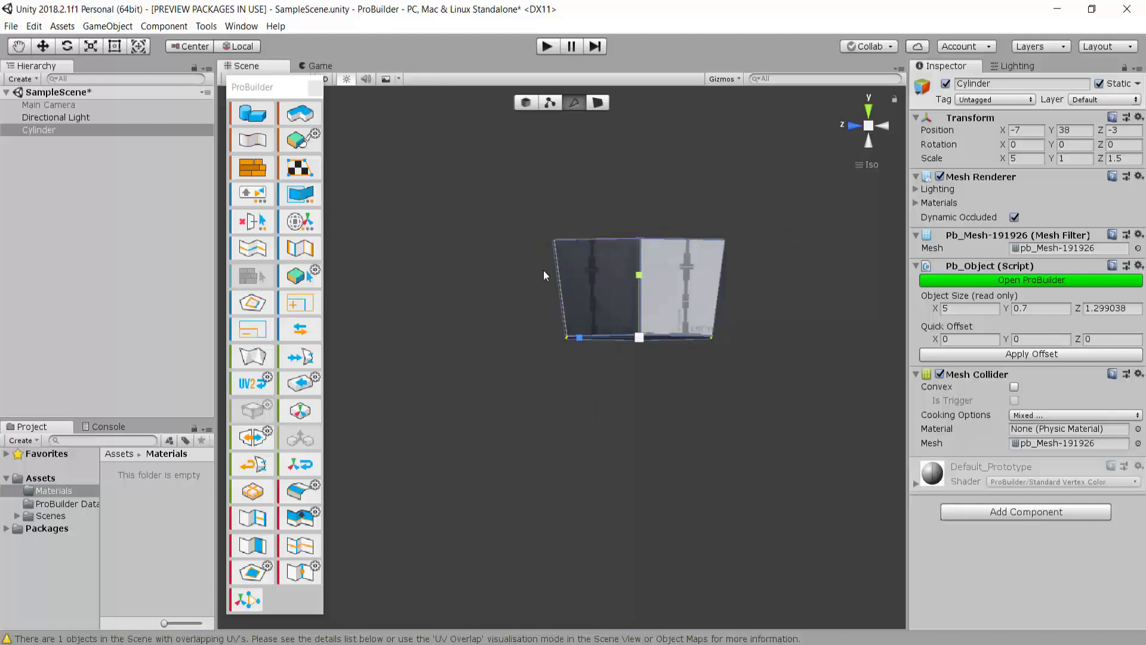
pyautogui.keyDown('alt'); pyautogui.moveTo(744, 294); pyautogui.dragTo(745, 305); pyautogui.keyUp('alt')
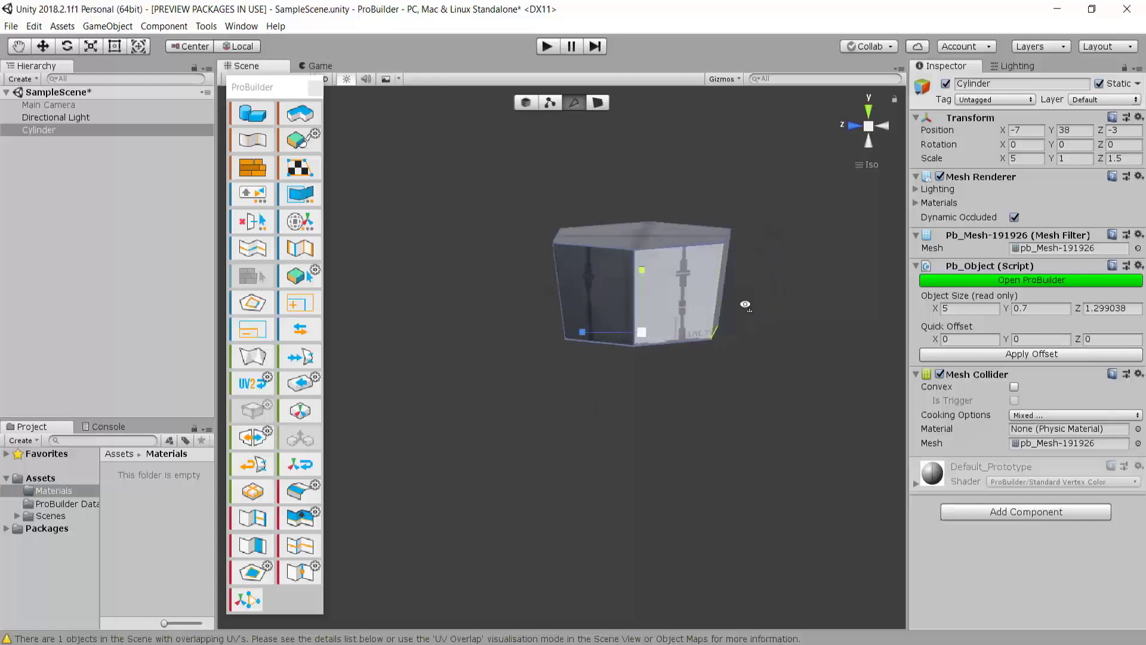
pyautogui.click(883, 126)
pyautogui.click(854, 125)
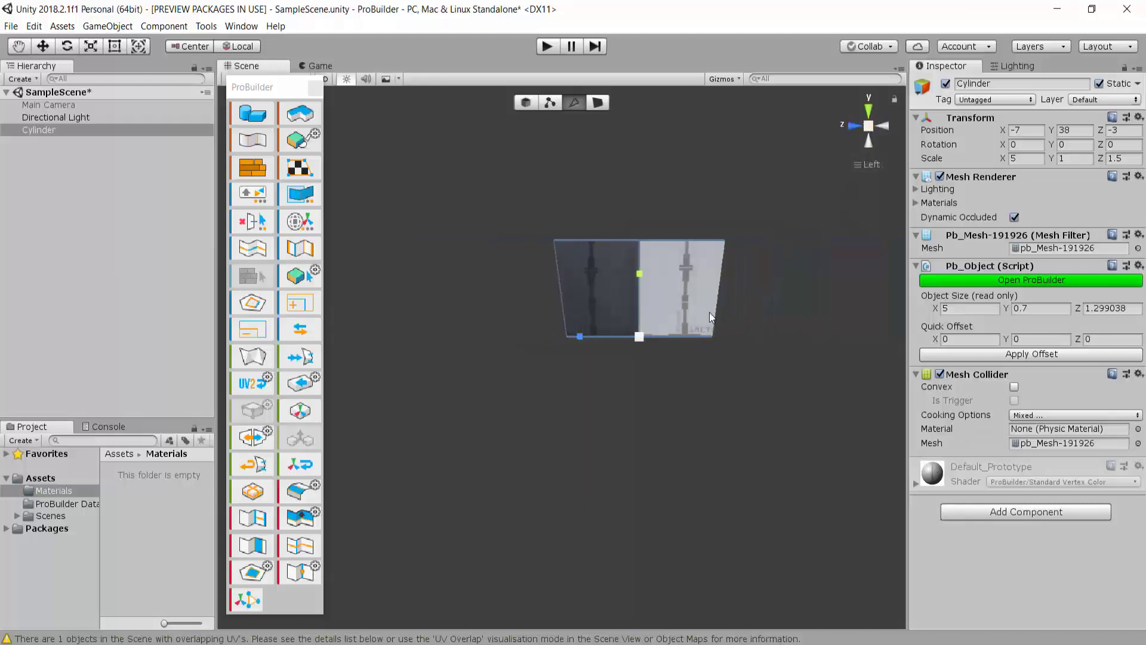
pyautogui.keyDown('alt'); pyautogui.moveTo(720, 292); pyautogui.dragTo(712, 314); pyautogui.keyUp('alt')
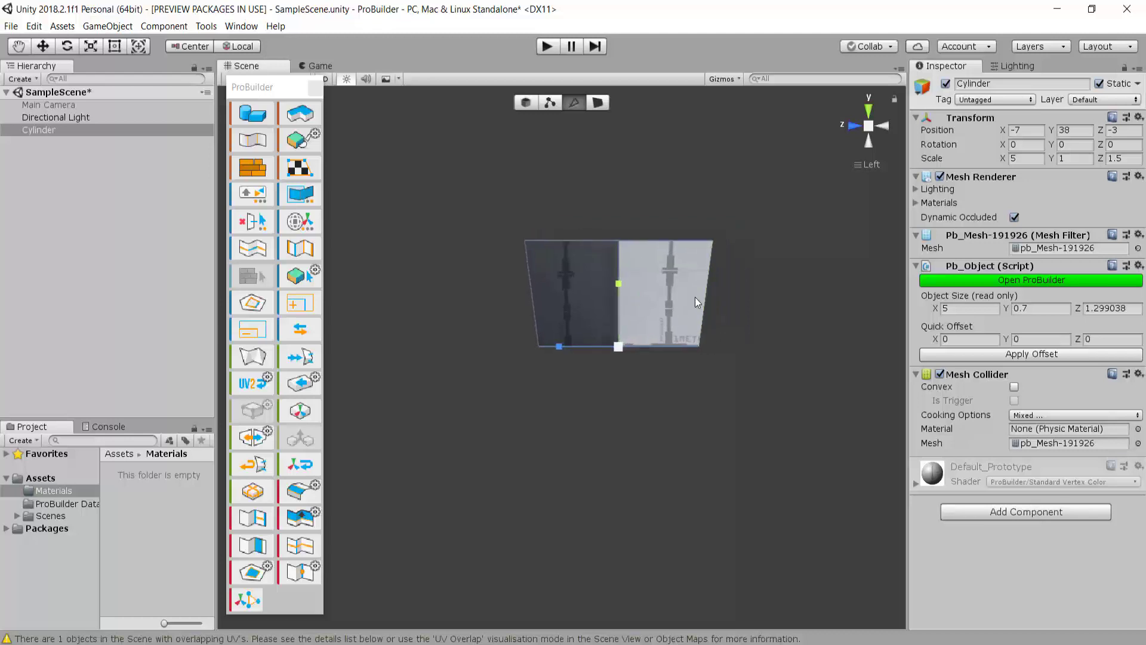
pyautogui.click(557, 346)
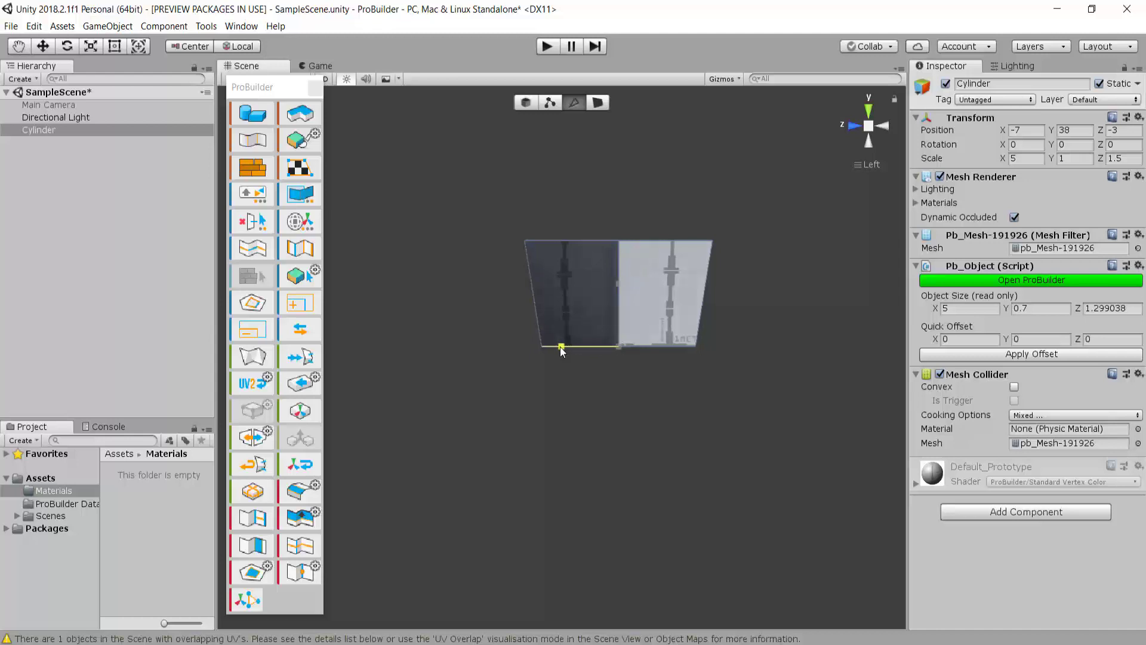
# - Select the bottom vertices at the hull's two pointed ends and scale them inward along X to slope the bow and stern
pyautogui.keyDown('alt'); pyautogui.moveTo(687, 250); pyautogui.dragTo(836, 281); pyautogui.keyUp('alt')
pyautogui.click(885, 128)
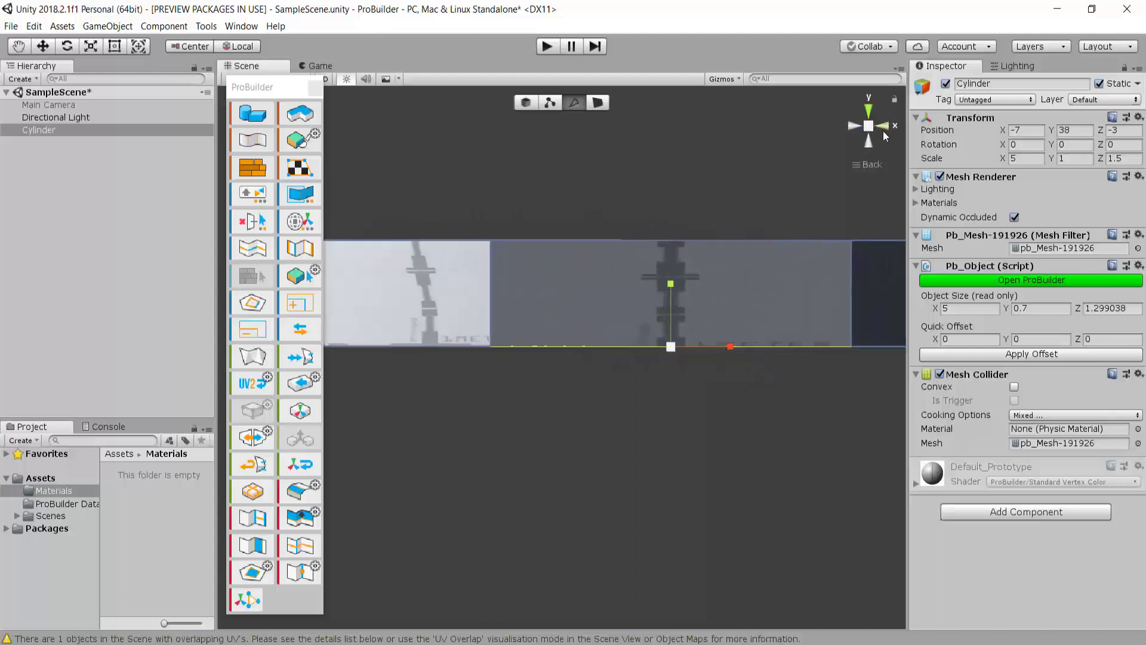
pyautogui.scroll(-5, 712, 345)
pyautogui.scroll(-3, 716, 343)
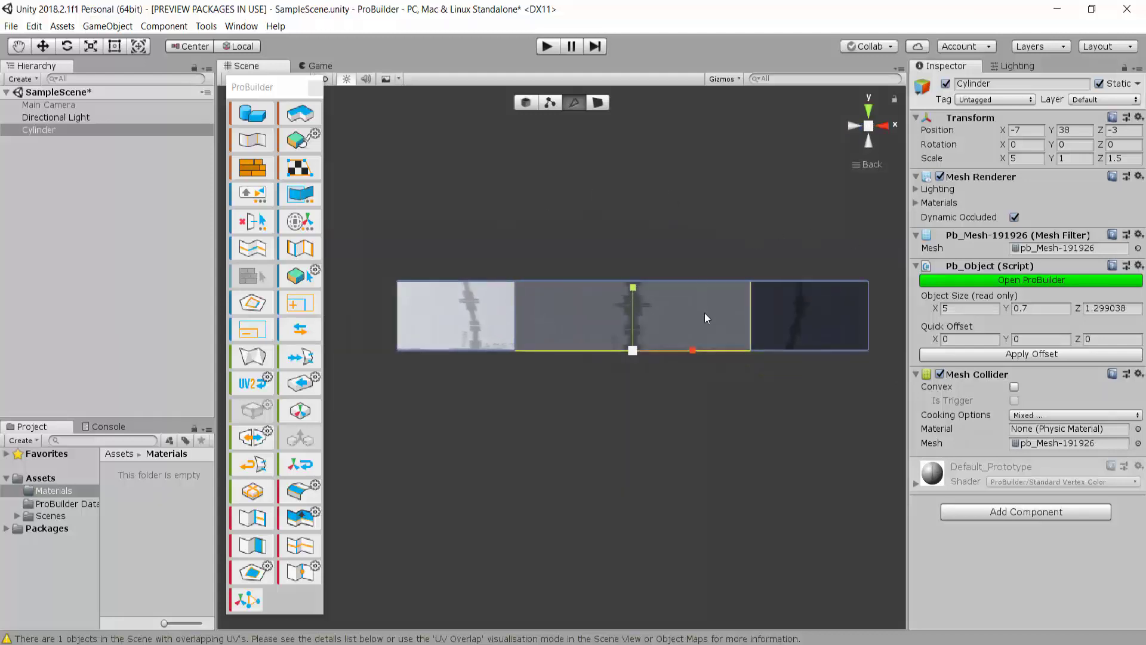
pyautogui.scroll(3, 376, 309)
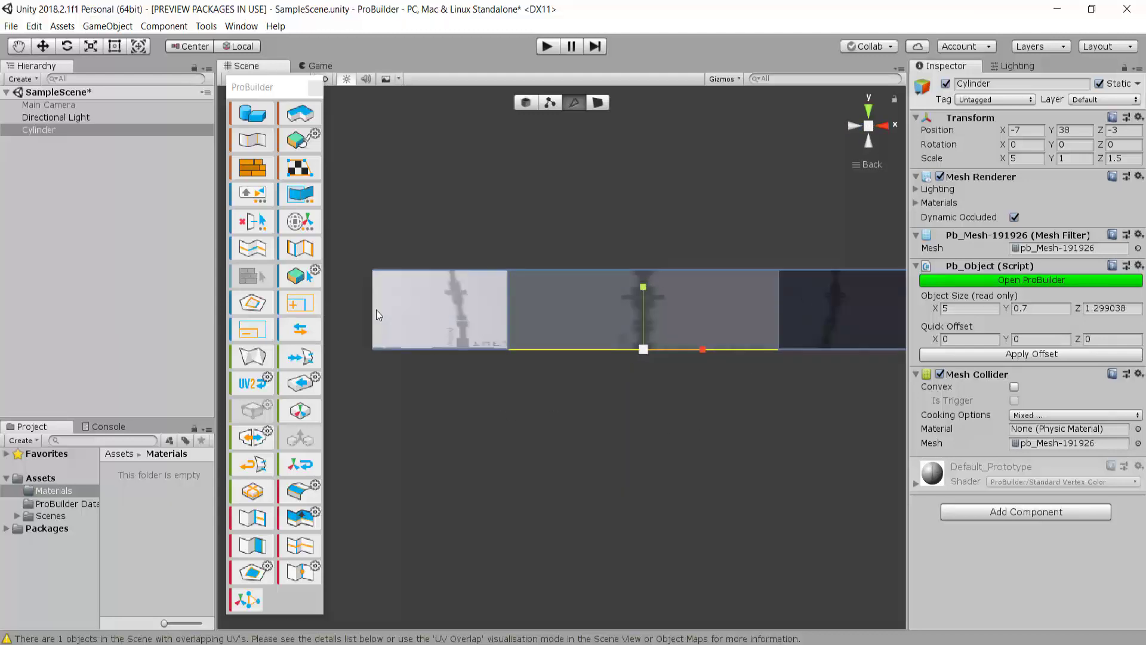
pyautogui.scroll(-1, 867, 330)
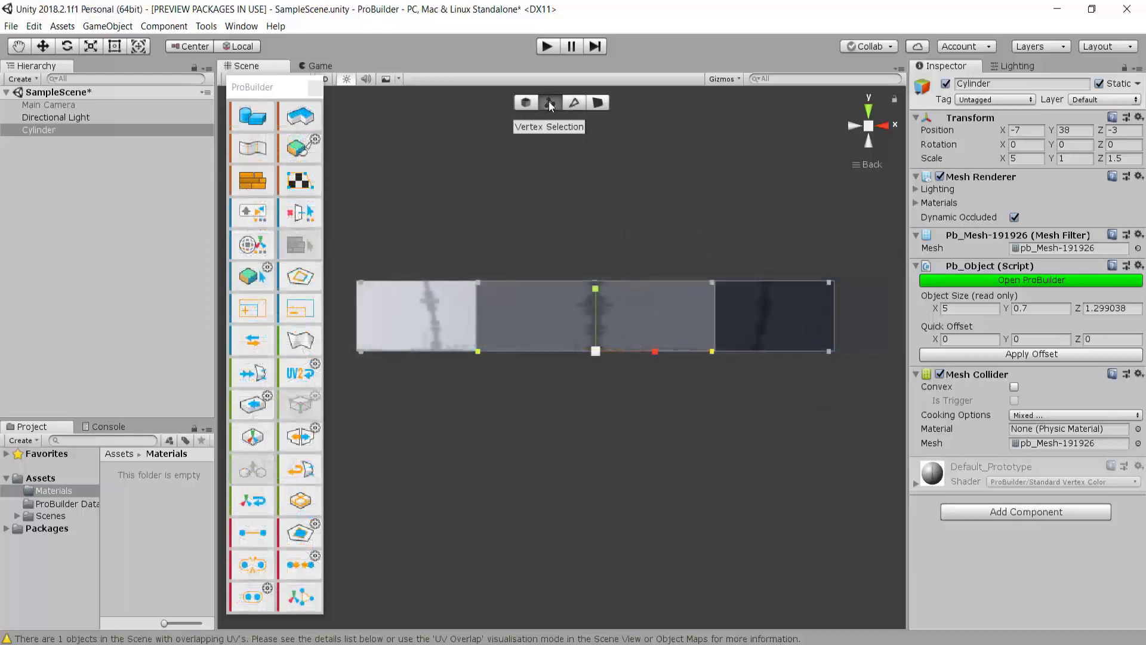
pyautogui.click(829, 351)
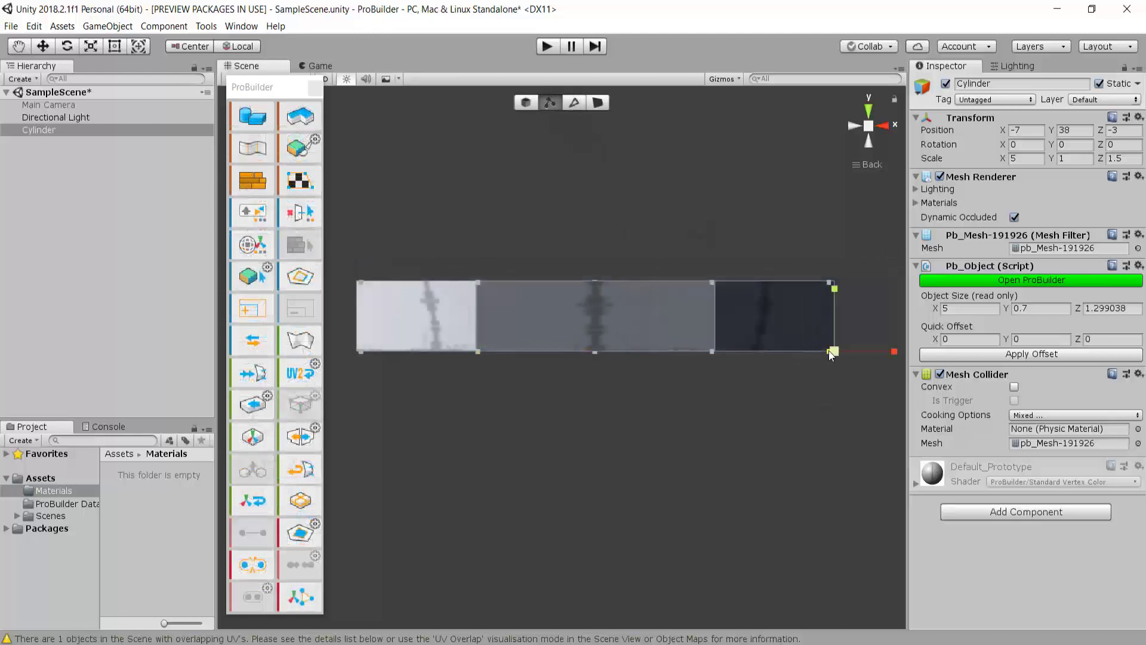
pyautogui.keyDown('shift'); pyautogui.click(359, 352); pyautogui.keyUp('shift')
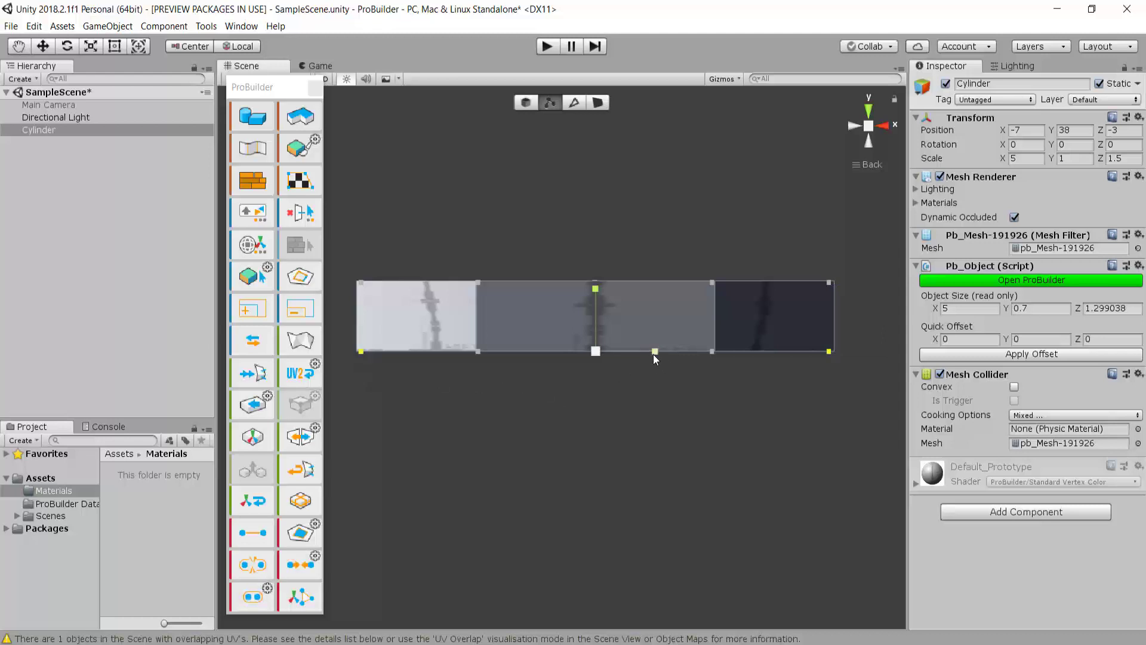
pyautogui.moveTo(654, 354); pyautogui.dragTo(637, 353)
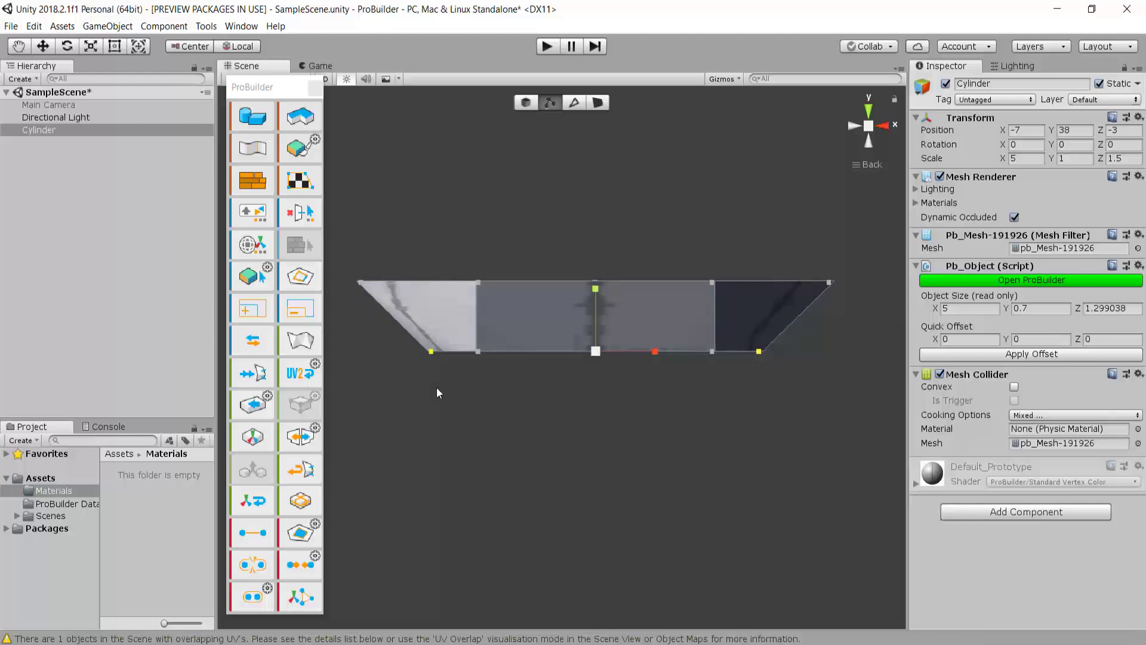
# - Scale the two bottom end vertices slightly back outward along X to make the bow and stern slopes steeper
pyautogui.keyDown('alt'); pyautogui.moveTo(343, 296); pyautogui.dragTo(447, 306); pyautogui.keyUp('alt')
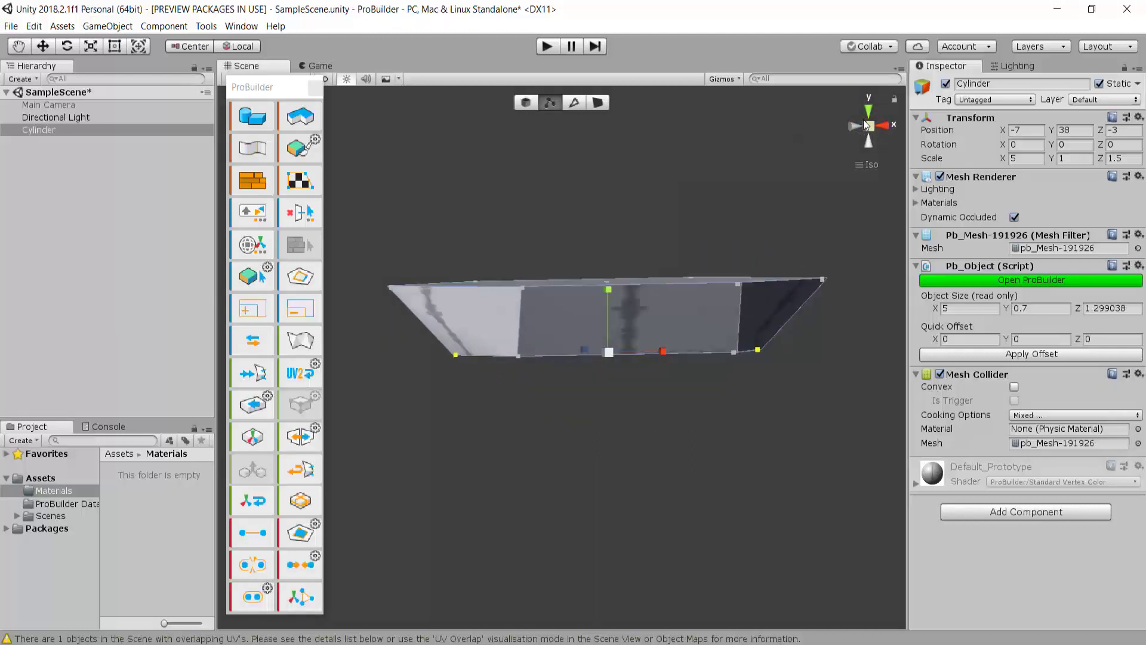
pyautogui.click(875, 130)
pyautogui.click(852, 125)
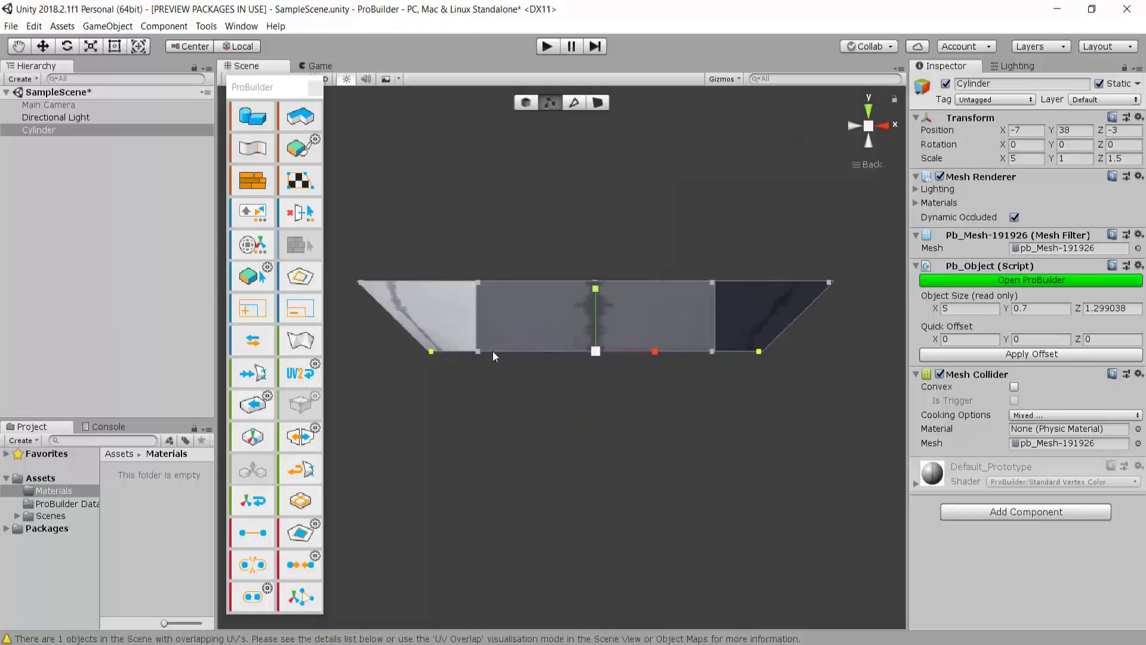
pyautogui.scroll(-1, 493, 351)
pyautogui.moveTo(650, 357); pyautogui.dragTo(661, 357)
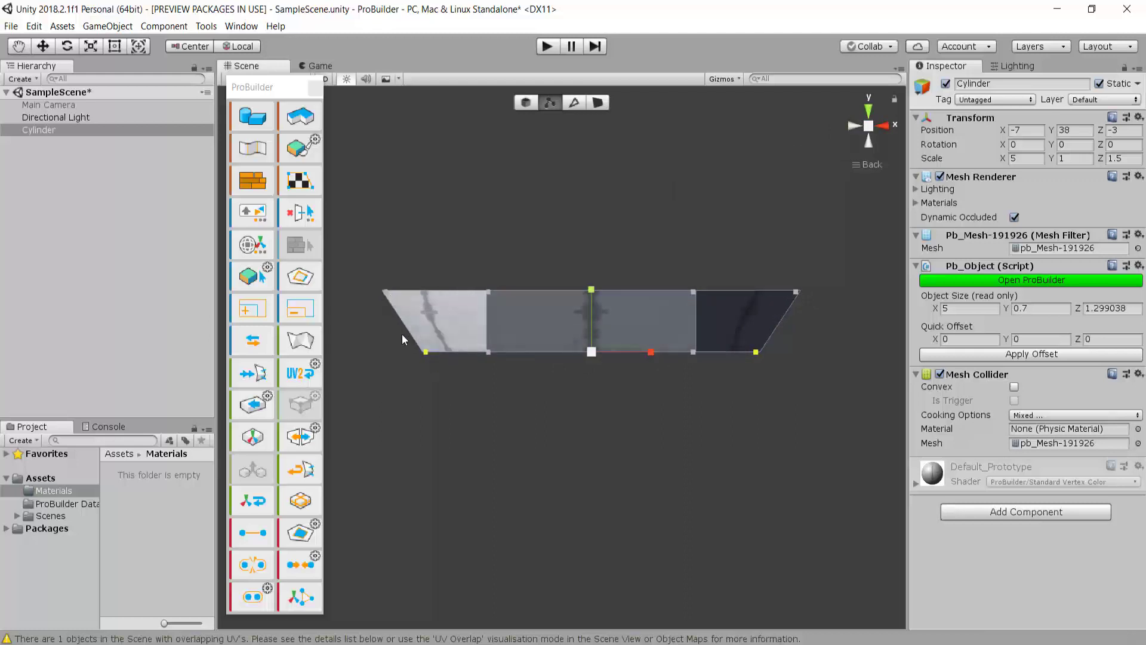
# - Select the hull's top face and inset it with a uniform inward scale, leaving a narrow rim around the edge
pyautogui.keyDown('alt'); pyautogui.moveTo(403, 334); pyautogui.dragTo(891, 337); pyautogui.keyUp('alt')
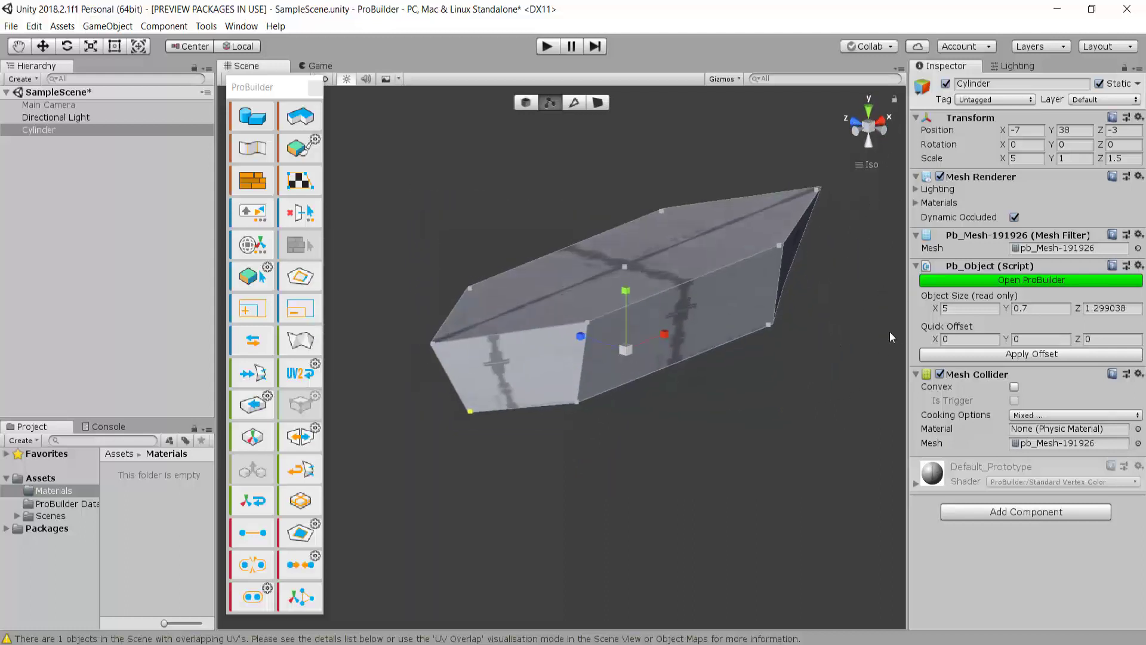
pyautogui.click(597, 102)
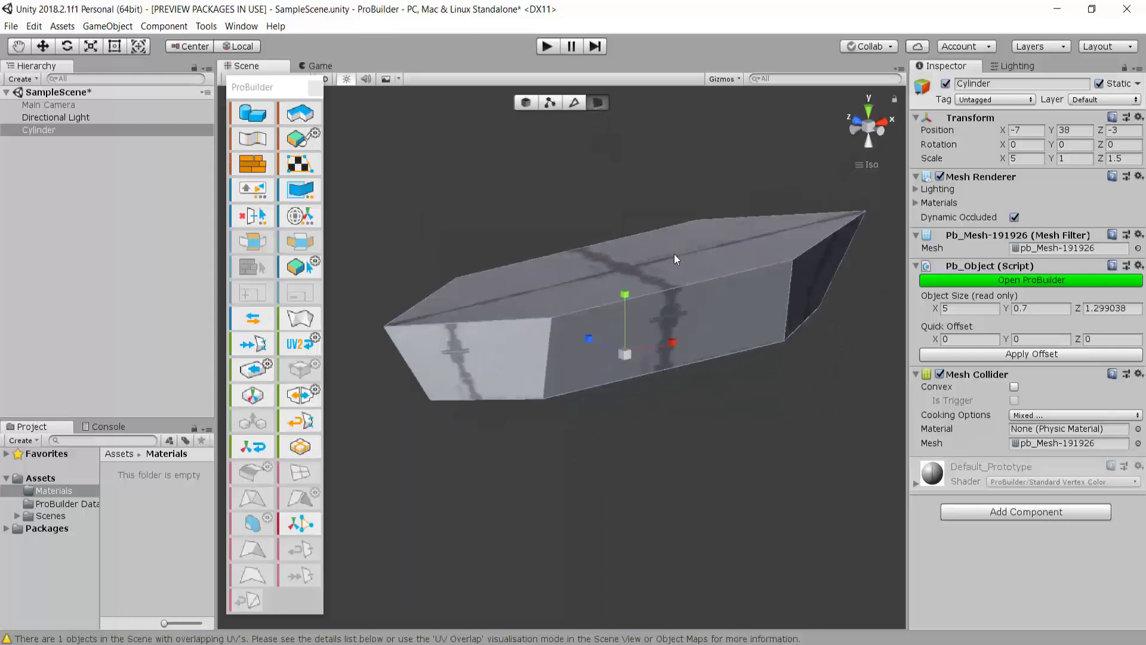
pyautogui.click(642, 256)
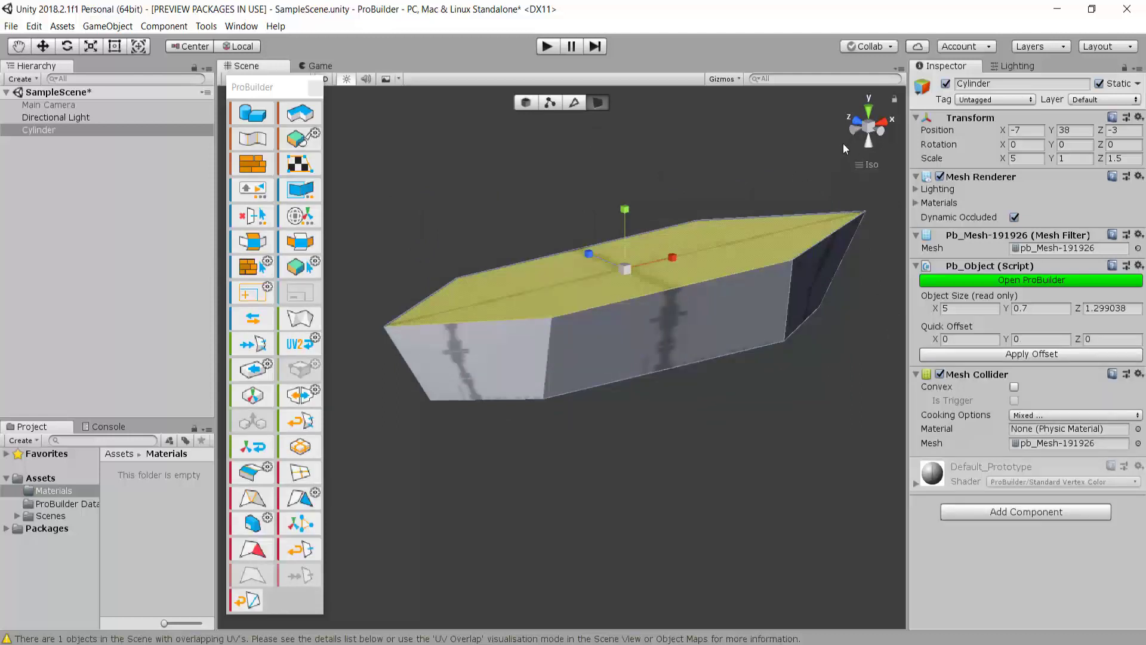
pyautogui.click(872, 127)
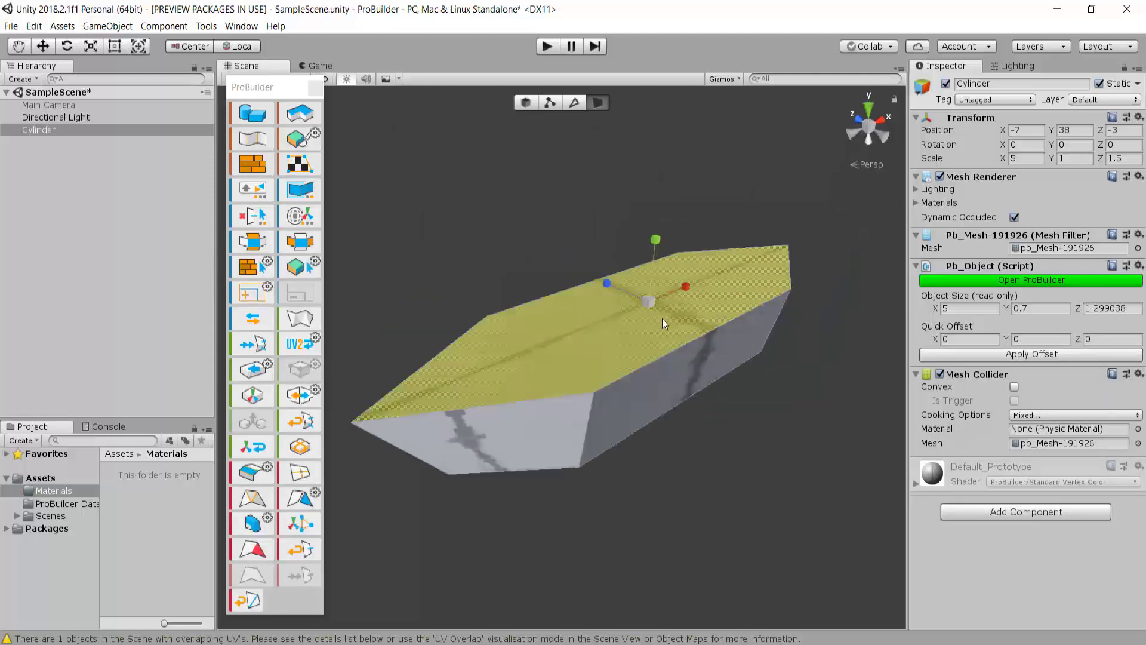
pyautogui.keyDown('shift'); pyautogui.moveTo(649, 303); pyautogui.dragTo(648, 305); pyautogui.keyUp('shift')
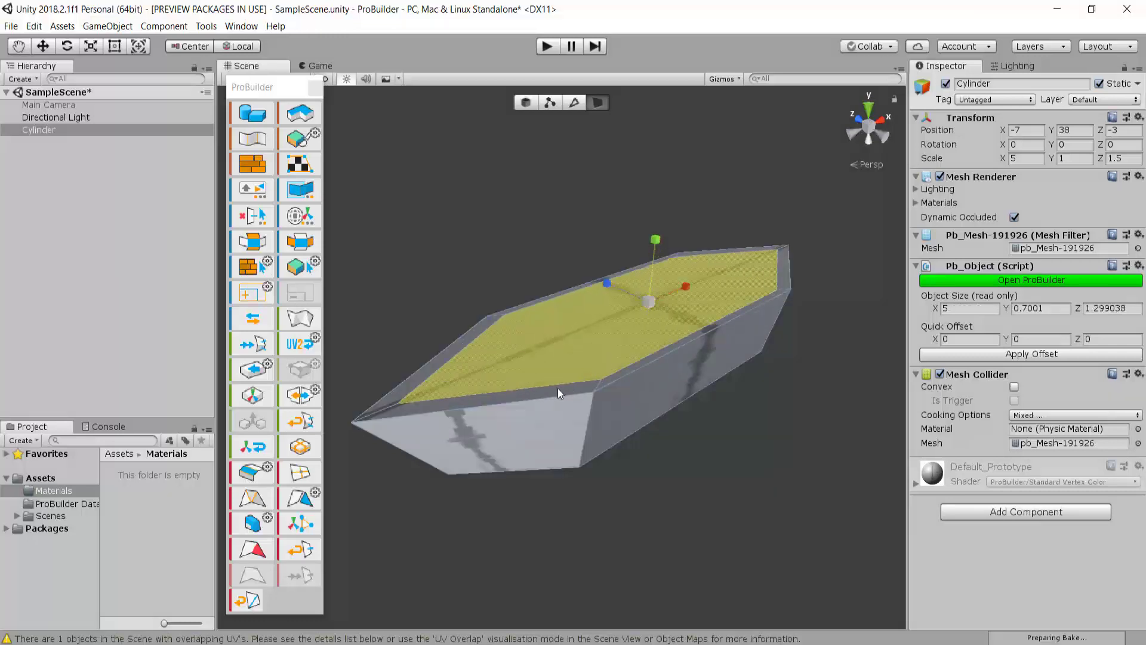
pyautogui.keyDown('alt'); pyautogui.moveTo(552, 382); pyautogui.dragTo(590, 482); pyautogui.keyUp('alt')
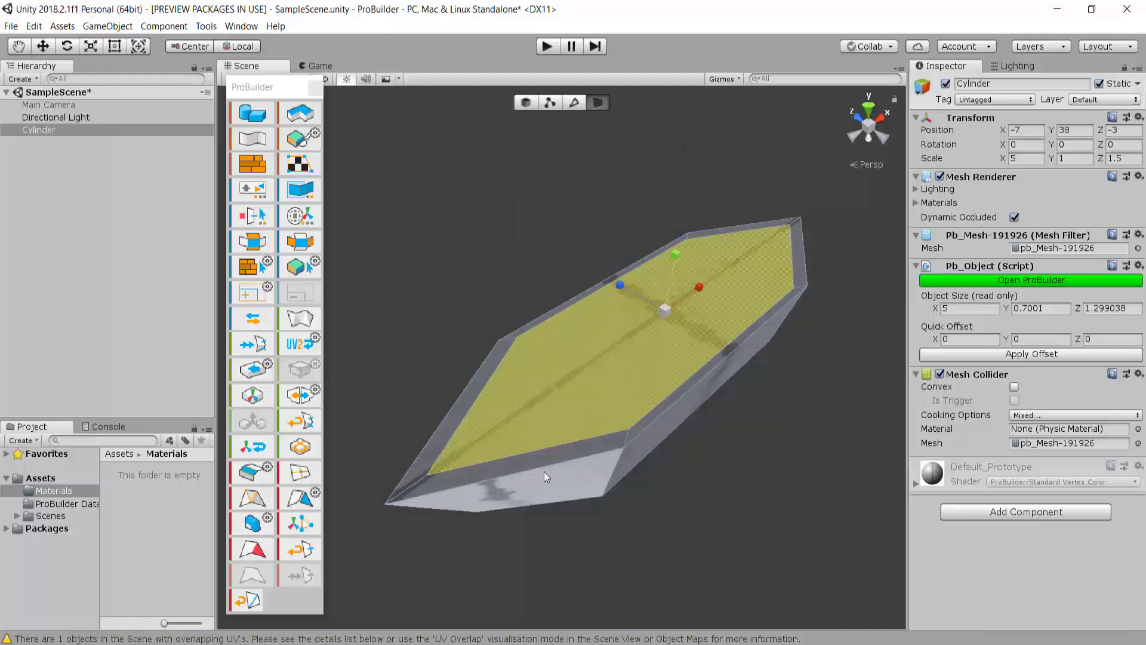
pyautogui.keyDown('alt'); pyautogui.moveTo(543, 472); pyautogui.dragTo(700, 409); pyautogui.keyUp('alt')
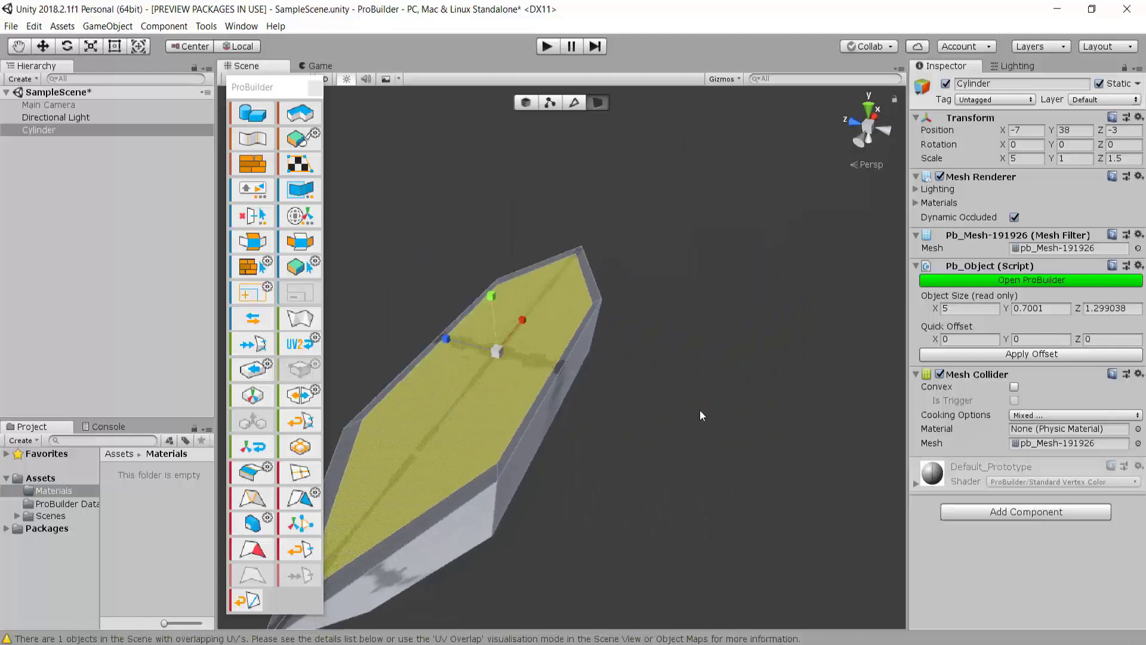
pyautogui.moveTo(699, 410); pyautogui.dragTo(784, 361, button='middle')
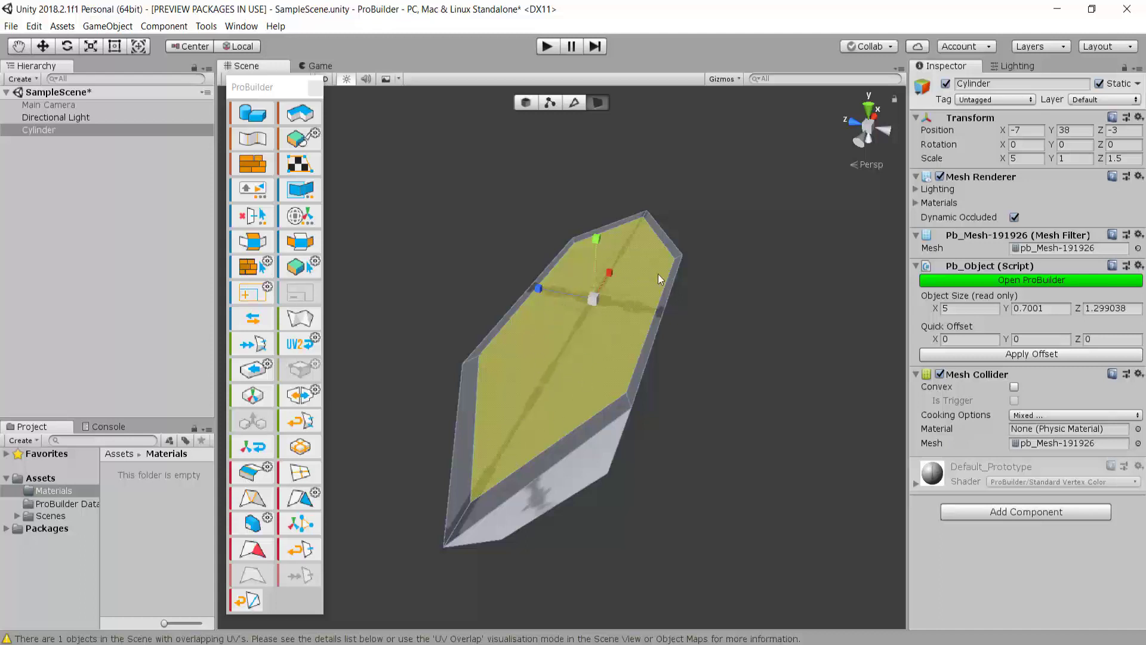
pyautogui.keyDown('alt'); pyautogui.moveTo(608, 355); pyautogui.dragTo(578, 427); pyautogui.keyUp('alt')
pyautogui.keyDown('alt'); pyautogui.moveTo(465, 251); pyautogui.dragTo(561, 176); pyautogui.keyUp('alt')
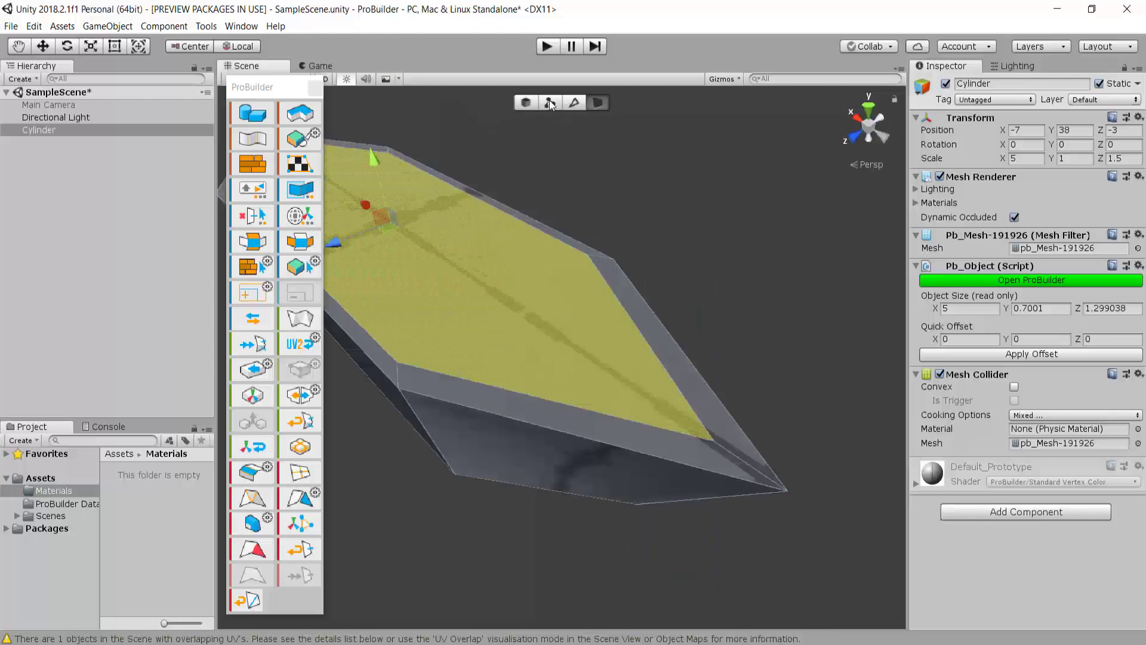
# - Select the inset face's two end vertices and scale them outward along X to narrow the rim at the bow and stern
pyautogui.click(550, 102)
pyautogui.click(714, 441)
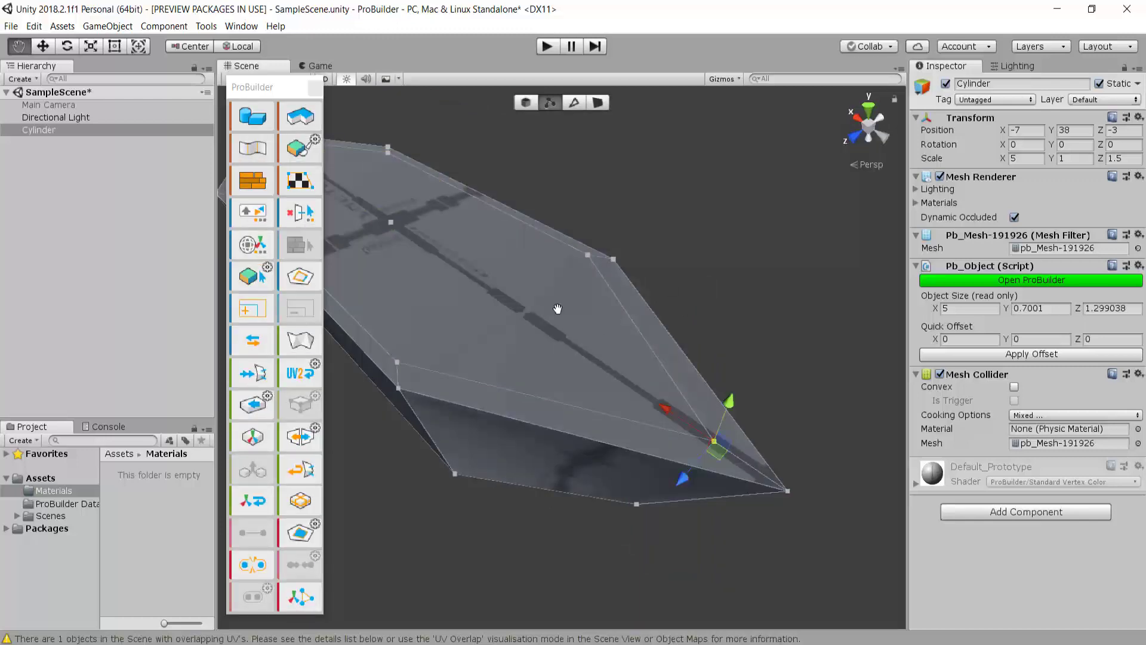
pyautogui.keyDown('alt'); pyautogui.moveTo(716, 445); pyautogui.dragTo(382, 220); pyautogui.keyUp('alt')
pyautogui.keyDown('shift'); pyautogui.click(381, 215); pyautogui.keyUp('shift')
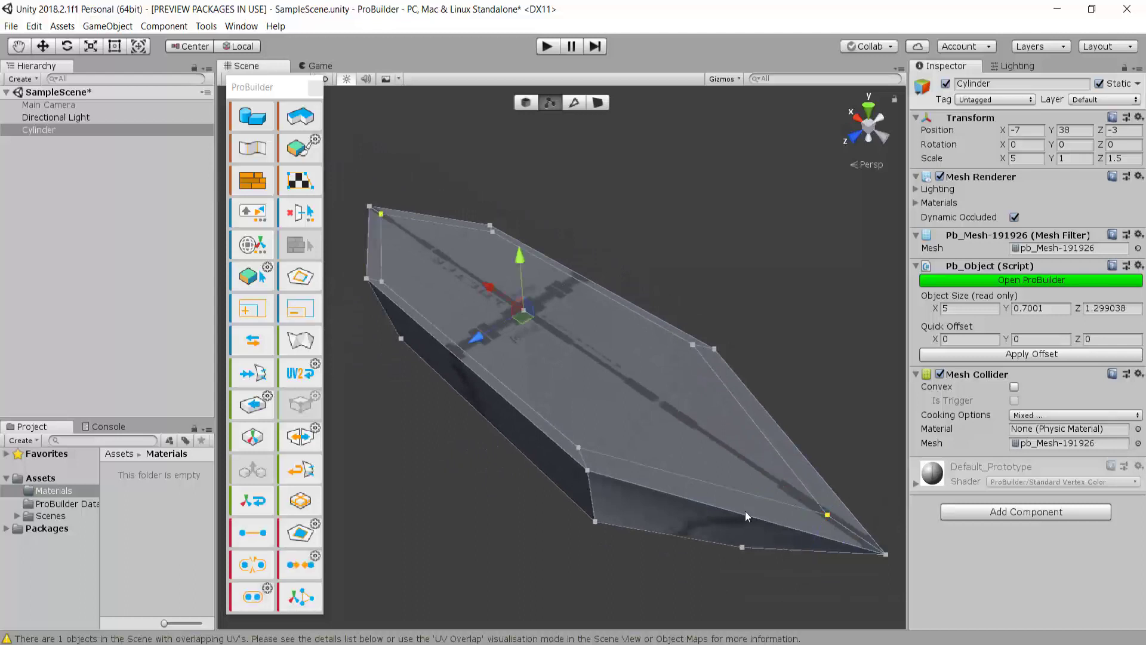
pyautogui.keyDown('alt'); pyautogui.moveTo(433, 291); pyautogui.dragTo(569, 341); pyautogui.keyUp('alt')
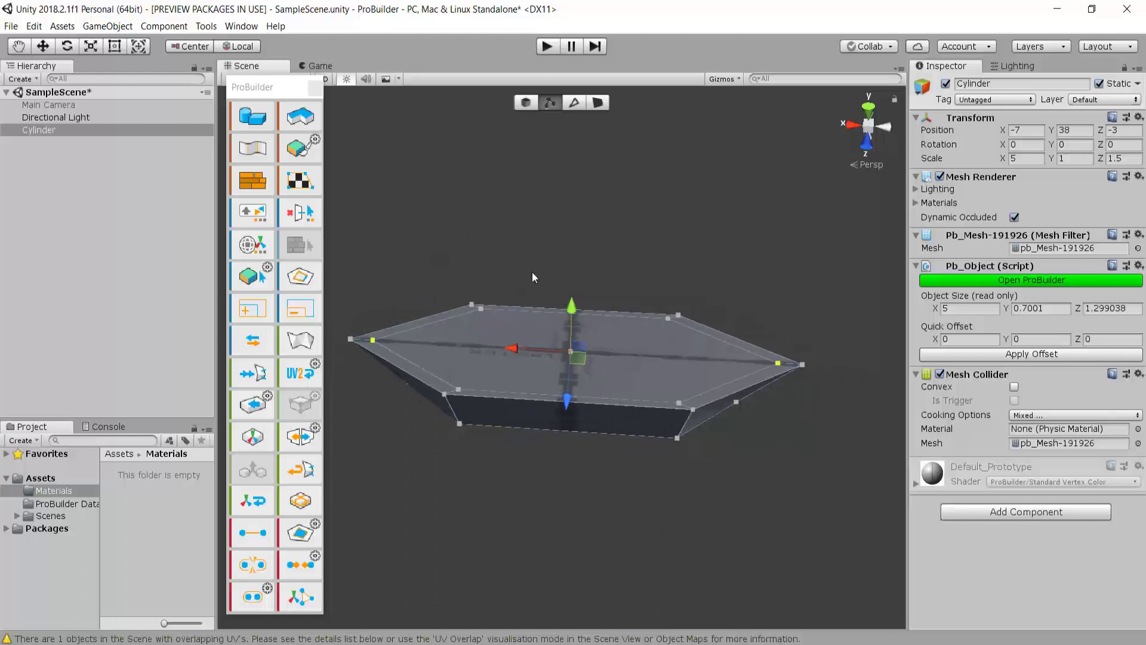
pyautogui.click(97, 47)
pyautogui.moveTo(512, 351); pyautogui.dragTo(510, 351)
pyautogui.scroll(5, 710, 287)
pyautogui.moveTo(710, 286); pyautogui.dragTo(494, 302, button='middle')
pyautogui.scroll(6, 518, 310)
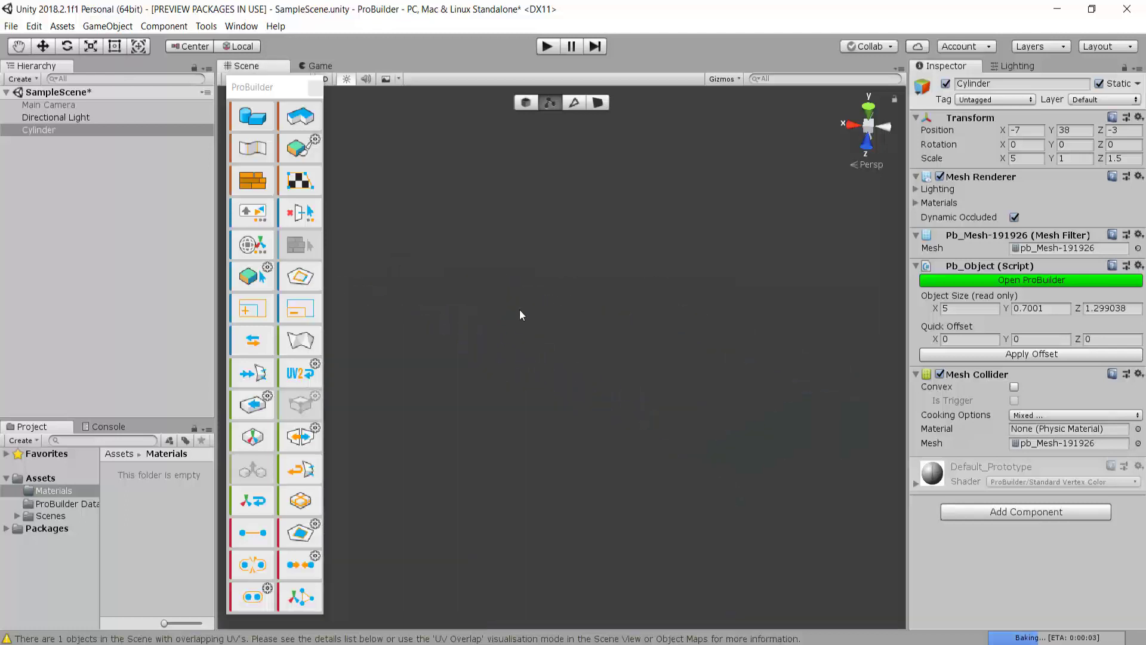
pyautogui.keyDown('alt'); pyautogui.moveTo(520, 309); pyautogui.dragTo(472, 261); pyautogui.keyUp('alt')
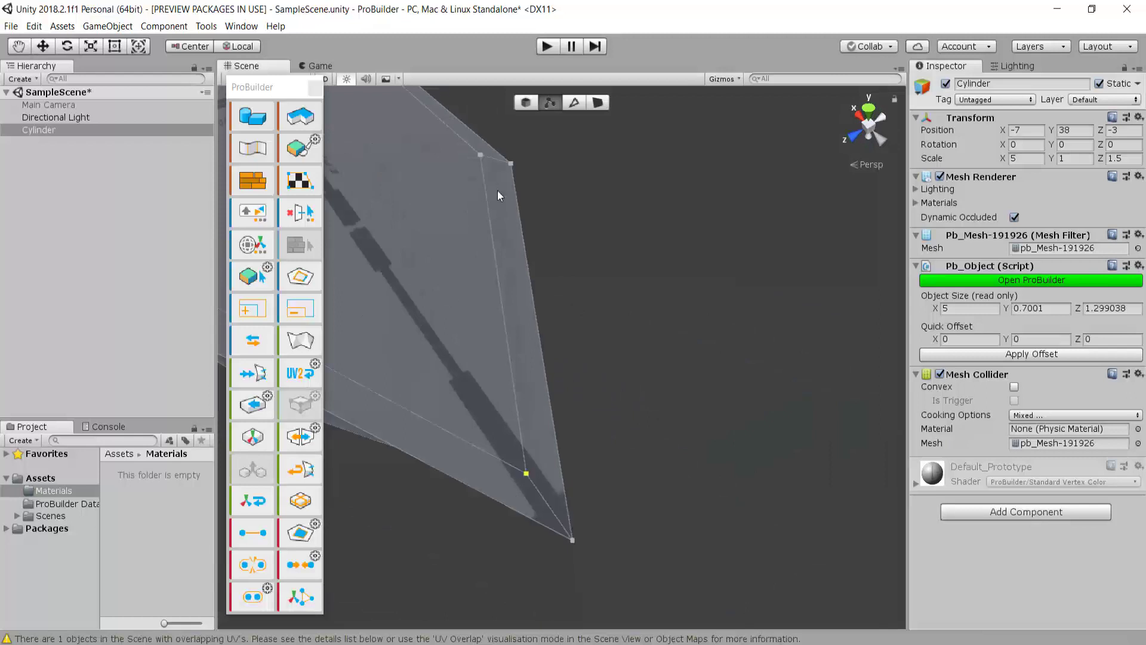
# - Select the inset top face and move it down along Y to hollow out the hull and form its floor
pyautogui.keyDown('alt'); pyautogui.moveTo(444, 323); pyautogui.dragTo(474, 312); pyautogui.keyUp('alt')
pyautogui.scroll(-5, 475, 314)
pyautogui.moveTo(475, 313); pyautogui.dragTo(698, 339, button='middle')
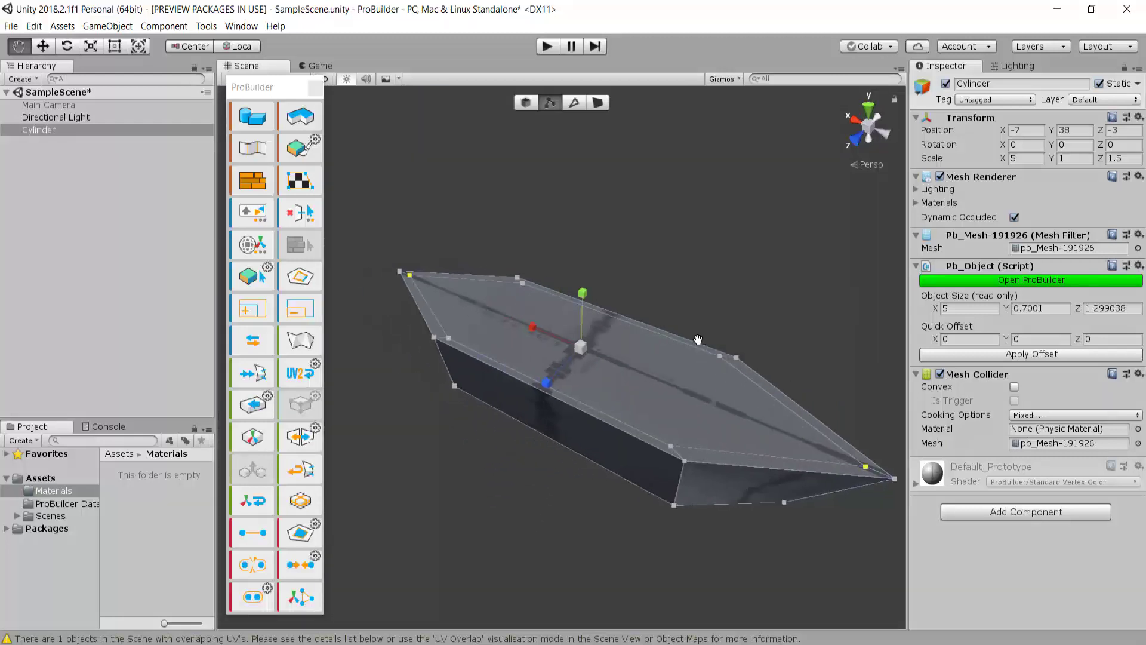
pyautogui.click(597, 103)
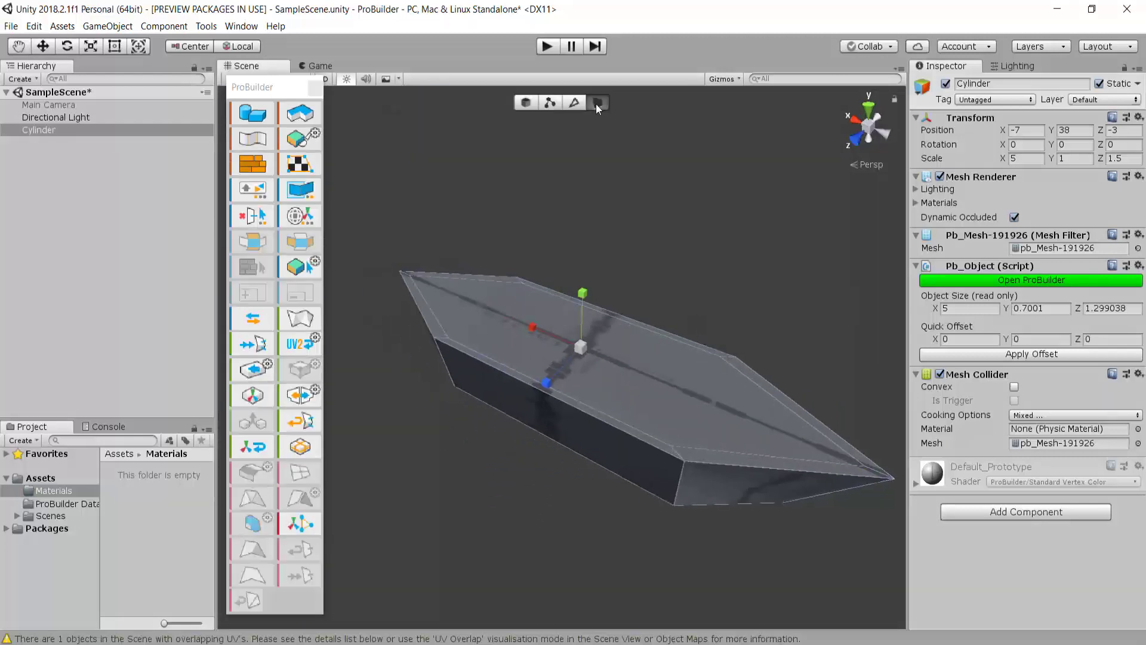
pyautogui.click(644, 361)
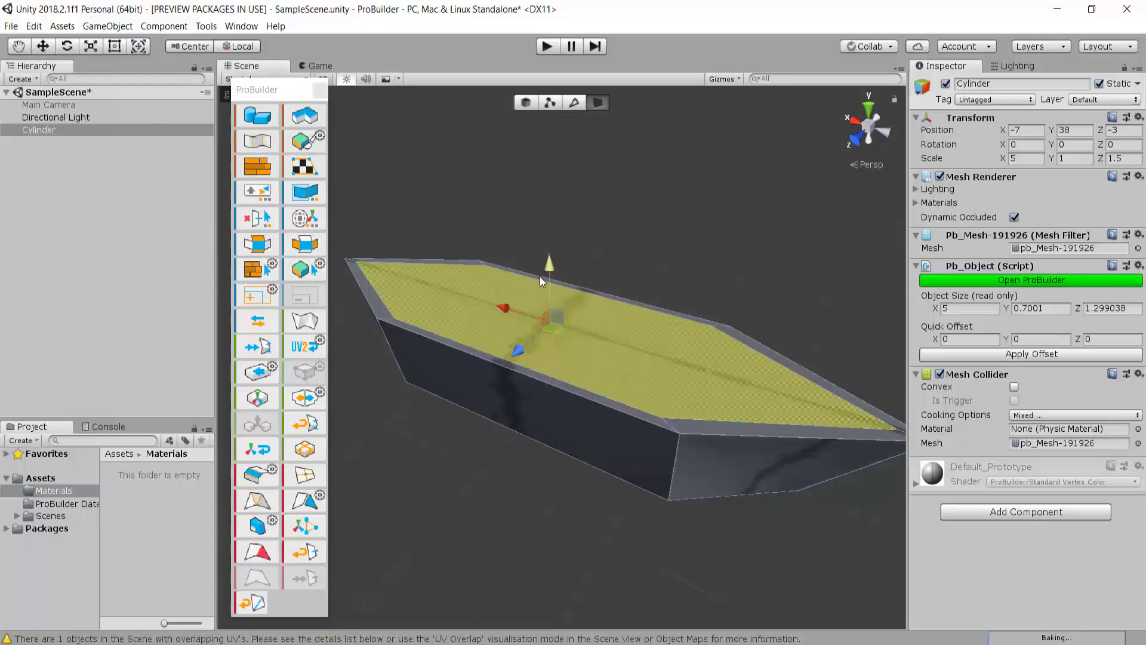
pyautogui.moveTo(549, 264); pyautogui.dragTo(548, 327)
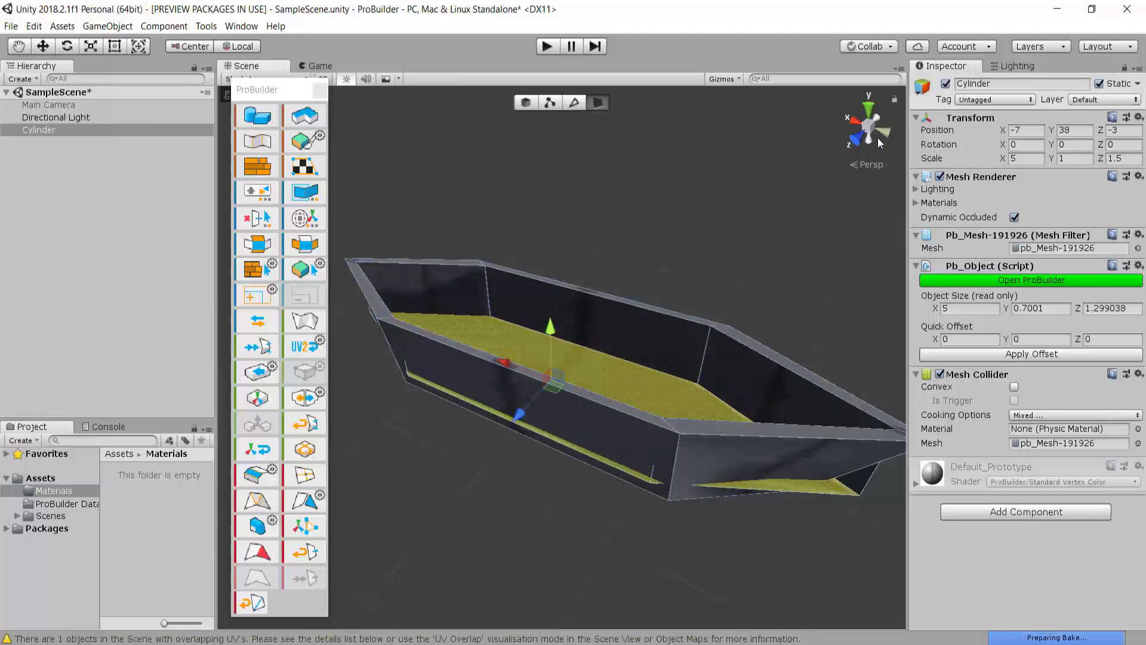
# - Adjust the floor face's height along Y from the front view so it sits just above the hull's underside
pyautogui.click(854, 136)
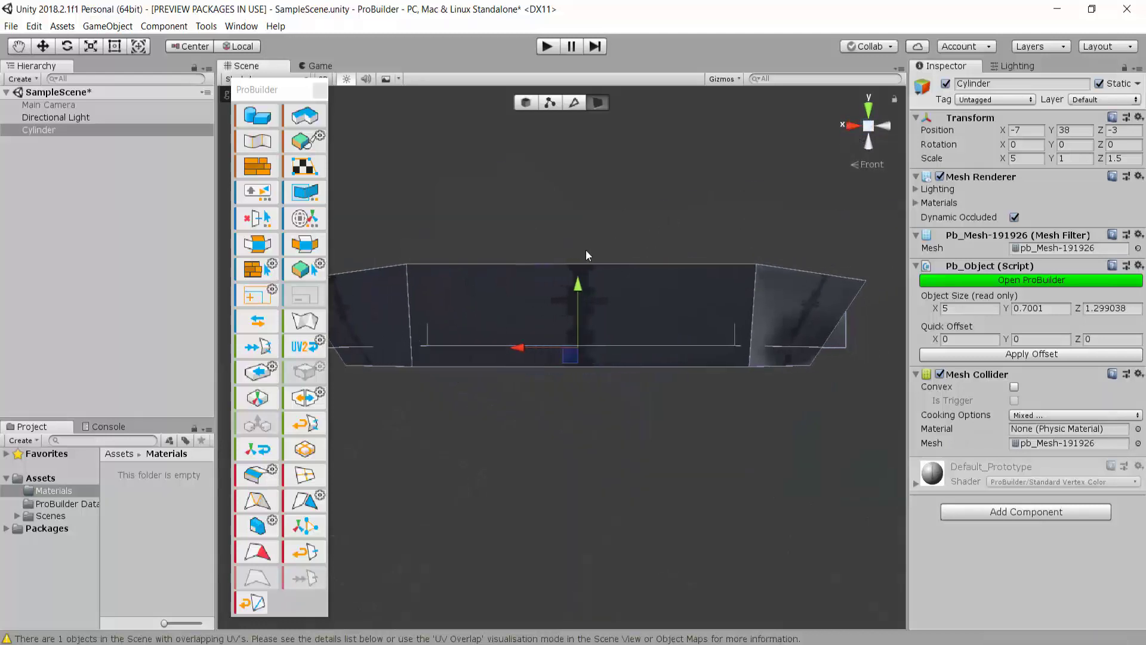
pyautogui.moveTo(584, 249); pyautogui.dragTo(662, 249, button='middle')
pyautogui.scroll(4, 663, 250)
pyautogui.moveTo(682, 280)
pyautogui.mouseDown()
pyautogui.moveTo(682, 292)
pyautogui.moveTo(682, 272)
pyautogui.mouseUp()
pyautogui.hotkey('ctrl', 'z')
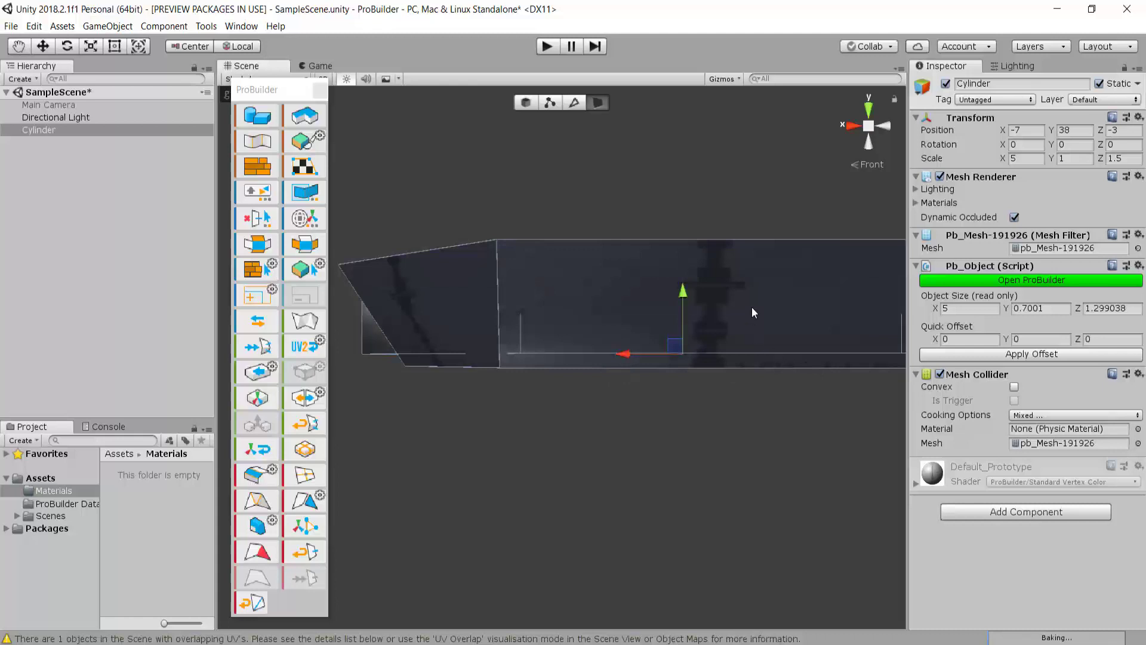
# - Scale the selected floor face inward along Z until its long sides no longer protrude through the hull walls
pyautogui.moveTo(737, 267); pyautogui.dragTo(743, 281, button='right')
pyautogui.click(865, 131)
pyautogui.moveTo(756, 216); pyautogui.dragTo(571, 340, button='right')
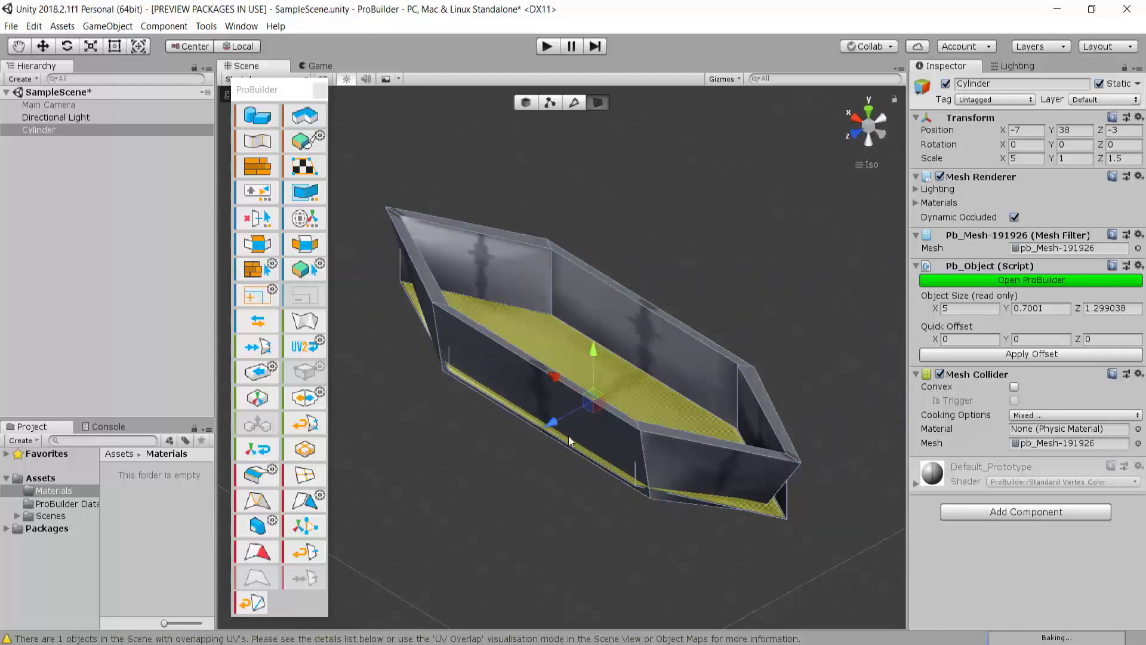
pyautogui.moveTo(483, 342); pyautogui.dragTo(532, 332, button='right')
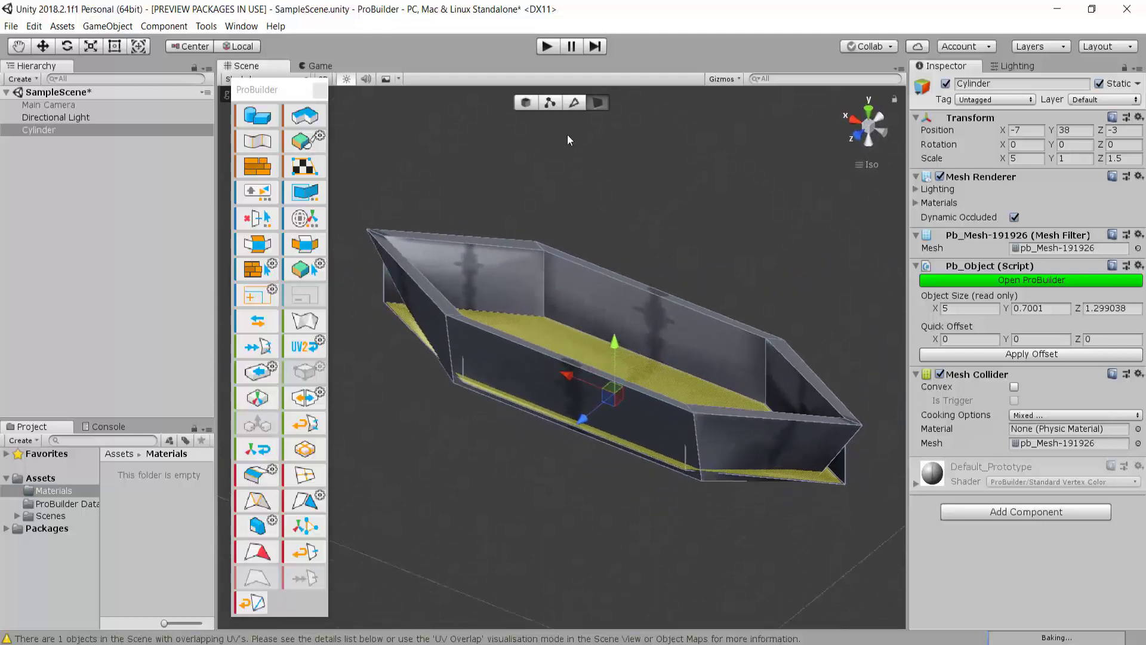
pyautogui.click(91, 48)
pyautogui.moveTo(729, 425); pyautogui.dragTo(550, 453, button='right')
pyautogui.moveTo(538, 450); pyautogui.dragTo(538, 450)
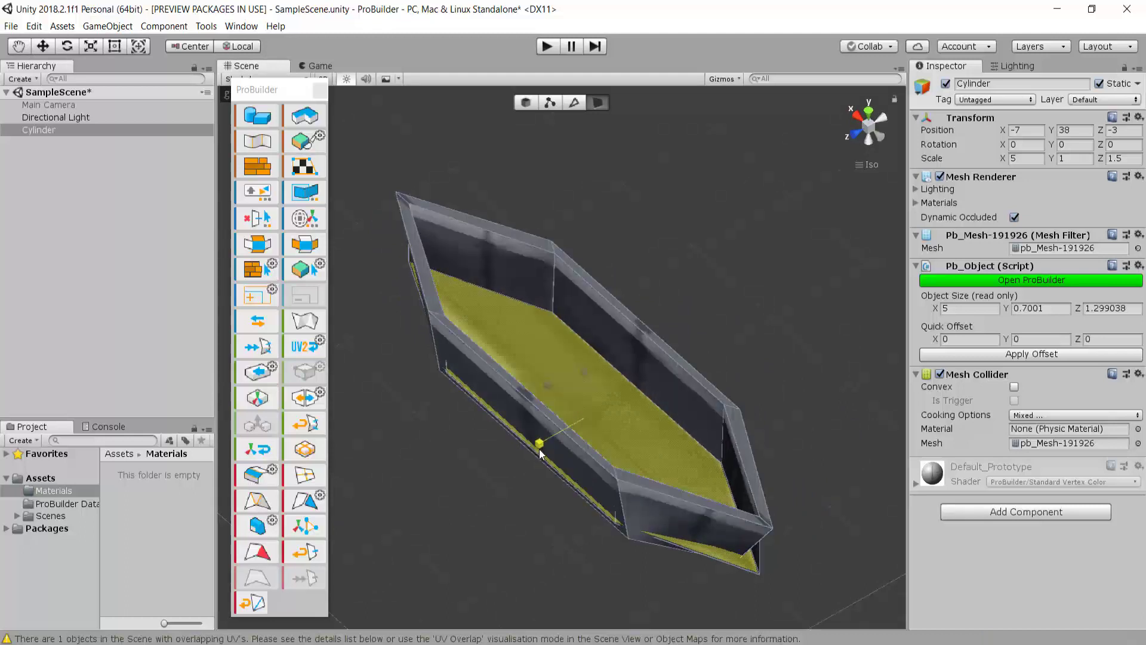
pyautogui.moveTo(539, 453); pyautogui.dragTo(544, 413)
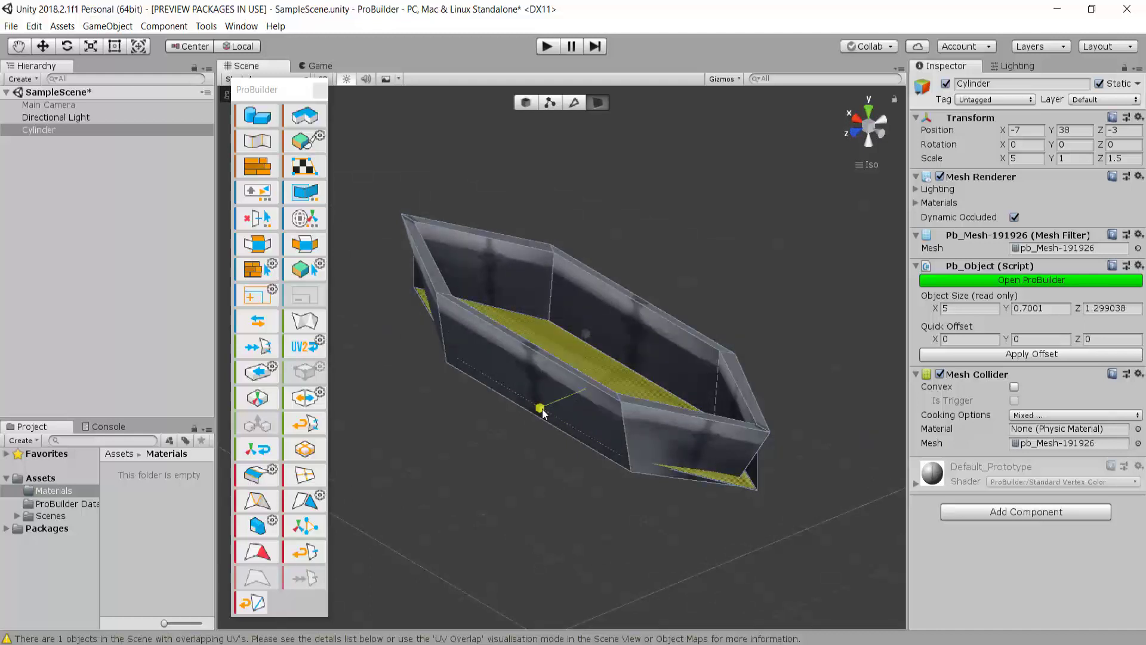
# - Scale the floor face inward along X to fit the bow and stern, and refine its width along Z
pyautogui.keyDown('alt'); pyautogui.moveTo(543, 412); pyautogui.dragTo(885, 387); pyautogui.keyUp('alt')
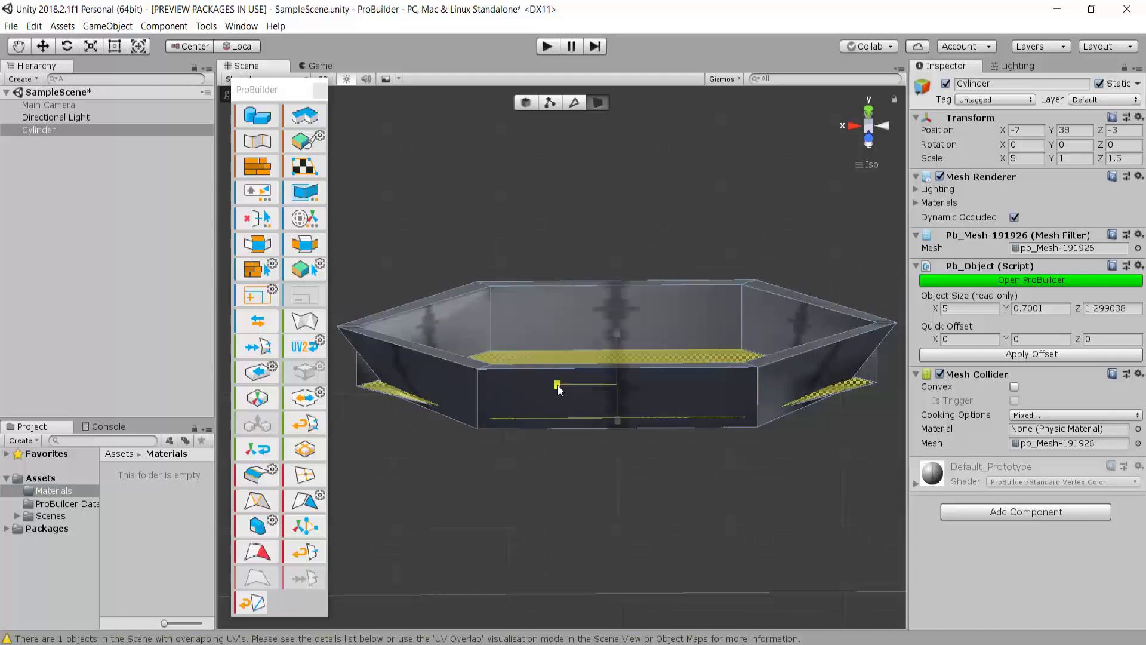
pyautogui.moveTo(557, 385); pyautogui.dragTo(567, 387)
pyautogui.keyDown('alt'); pyautogui.moveTo(678, 378); pyautogui.dragTo(569, 302); pyautogui.keyUp('alt')
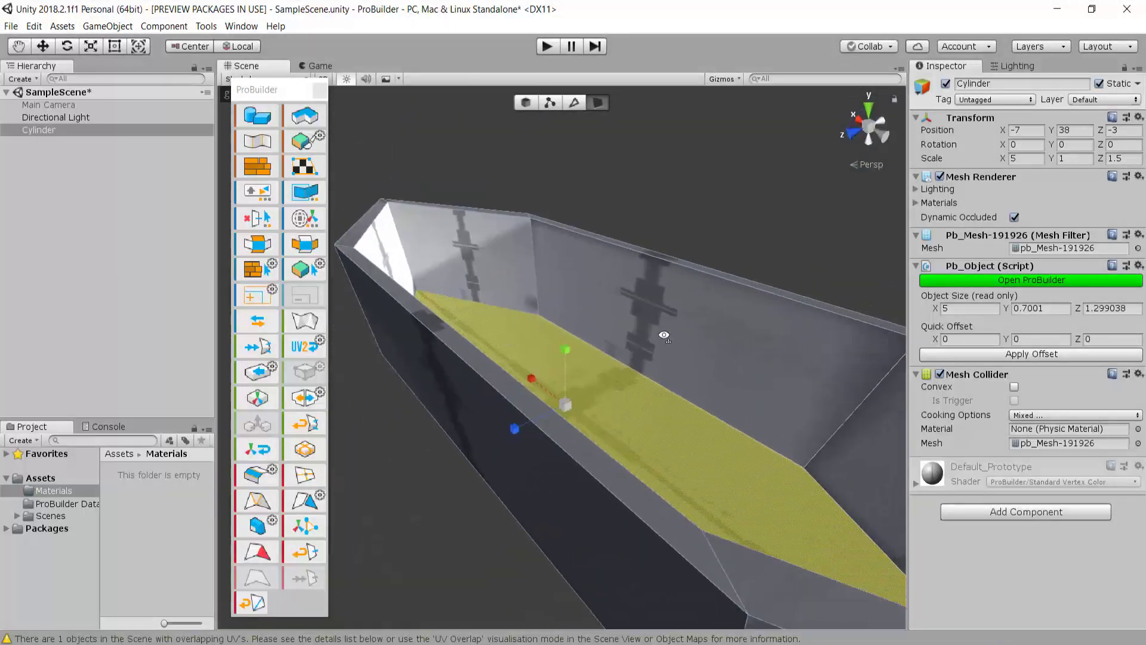
pyautogui.keyDown('alt'); pyautogui.moveTo(663, 335); pyautogui.dragTo(670, 513); pyautogui.keyUp('alt')
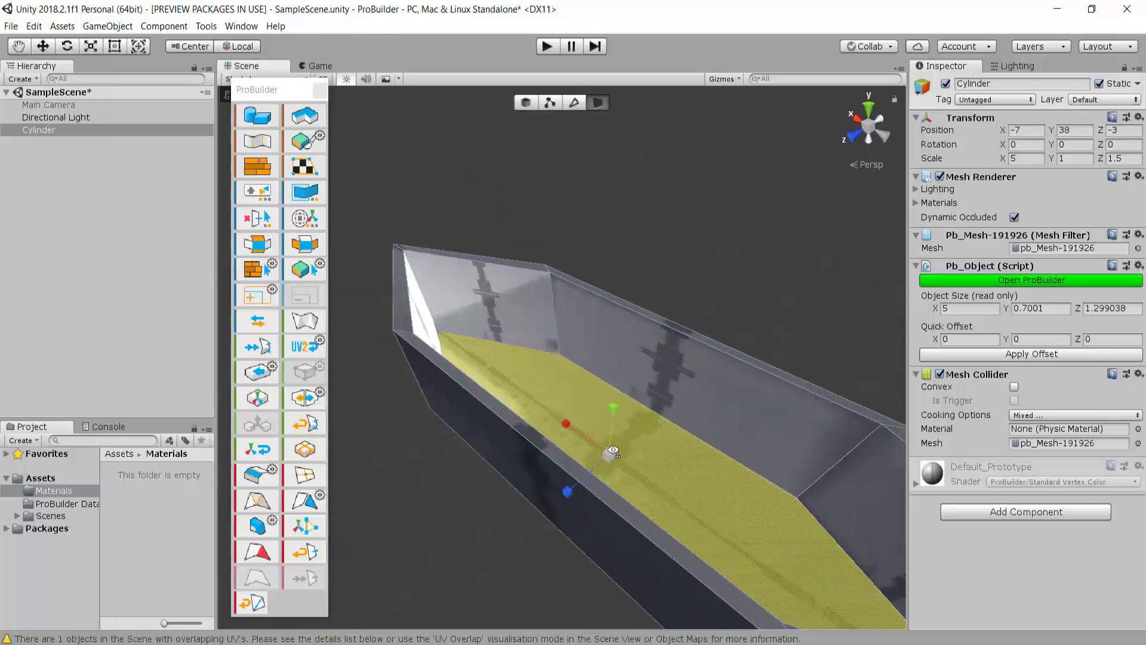
pyautogui.keyDown('alt'); pyautogui.moveTo(613, 451); pyautogui.dragTo(582, 409); pyautogui.keyUp('alt')
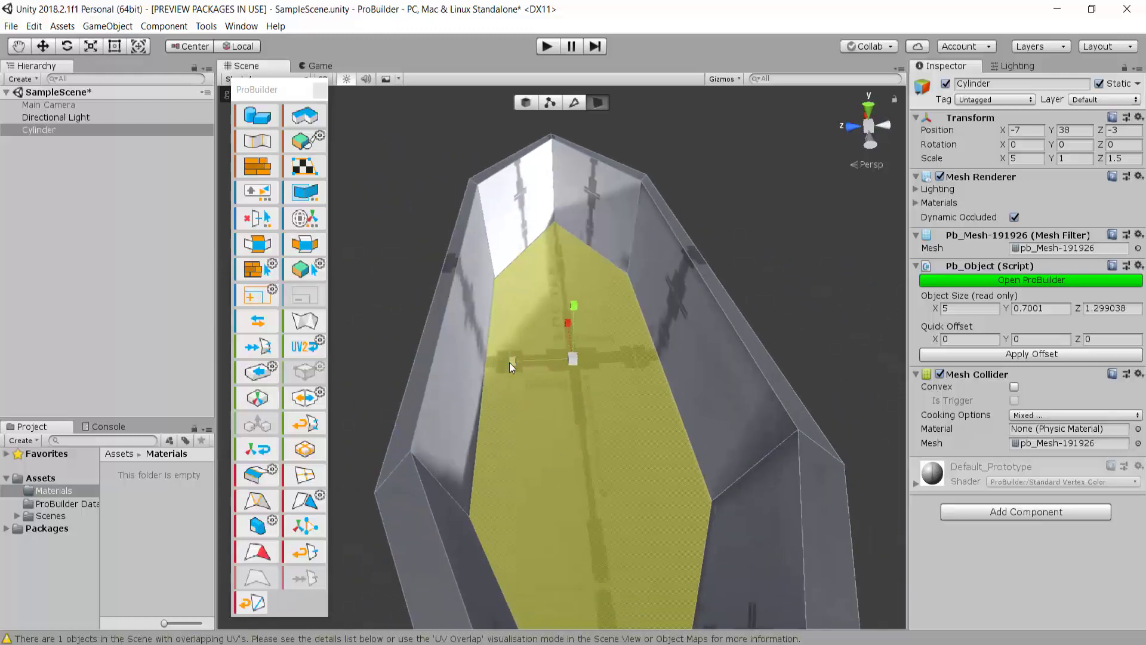
pyautogui.moveTo(511, 363)
pyautogui.keyDown('shift'); pyautogui.mouseDown()
pyautogui.moveTo(630, 398)
pyautogui.moveTo(634, 363)
pyautogui.moveTo(572, 400)
pyautogui.mouseUp(); pyautogui.keyUp('shift')
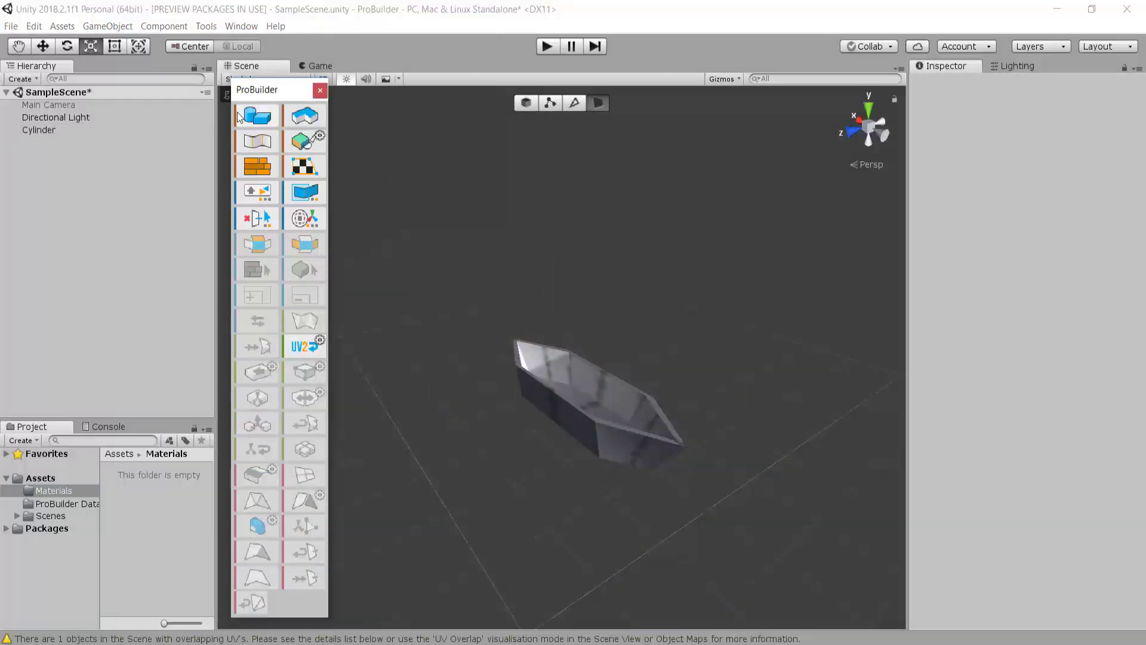
# - Build a ProBuilder cube with dimensions 1 × 1 × 1 to serve as the boat's seat
pyautogui.click(254, 121)
pyautogui.scroll(6, 525, 341)
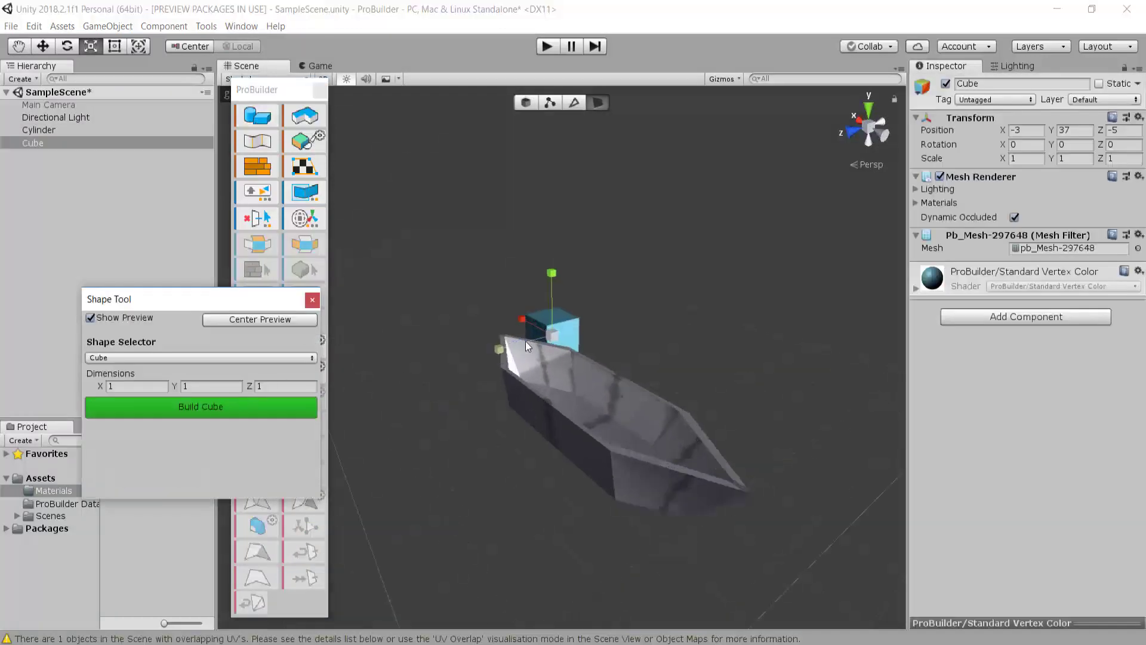
pyautogui.click(209, 405)
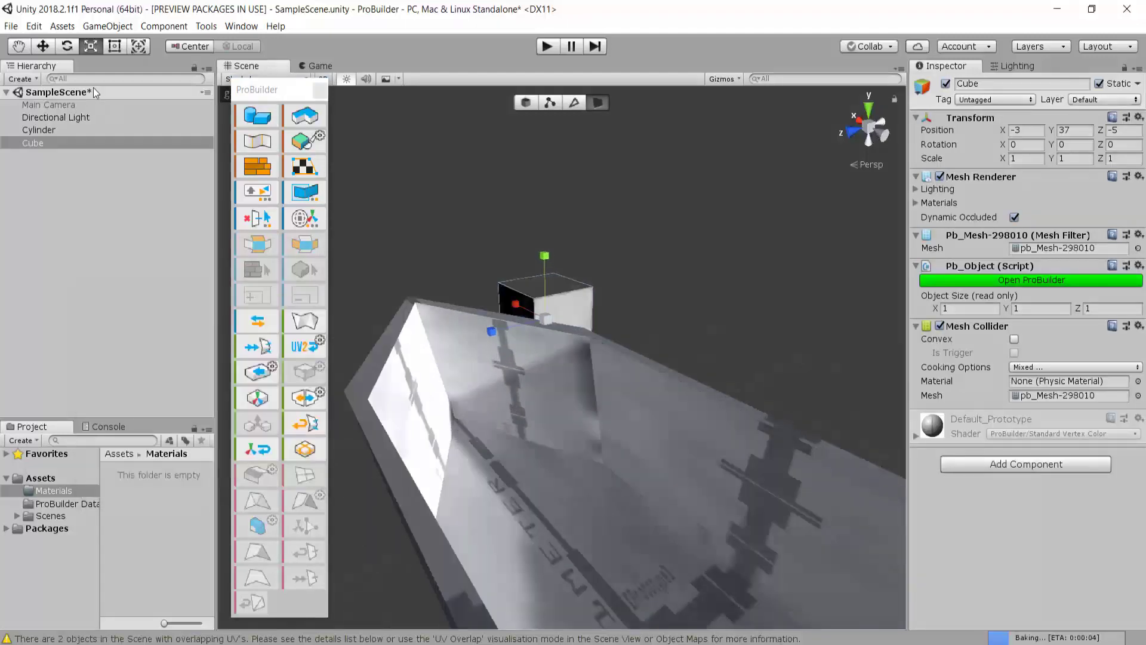
# - Move the cube into the hull and raise it to Y 37.722 so it stands above the floor
pyautogui.press('w')
pyautogui.moveTo(547, 321); pyautogui.dragTo(599, 588)
pyautogui.keyDown('alt'); pyautogui.moveTo(686, 478); pyautogui.dragTo(636, 404); pyautogui.keyUp('alt')
pyautogui.moveTo(606, 446); pyautogui.dragTo(546, 528)
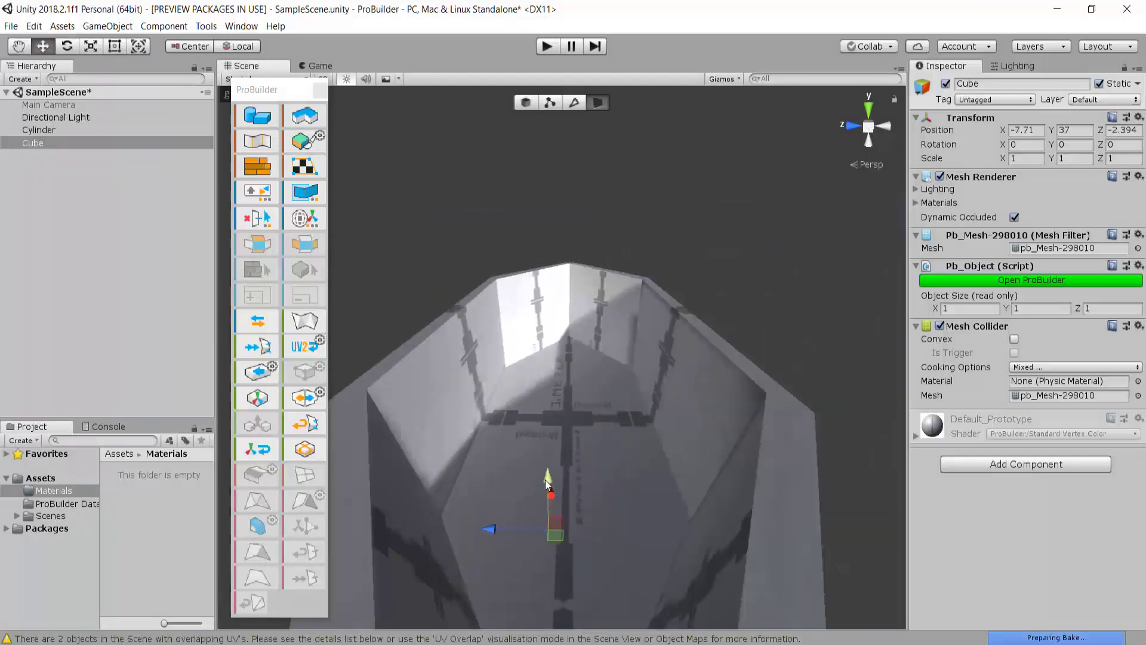
pyautogui.moveTo(545, 479); pyautogui.dragTo(546, 357)
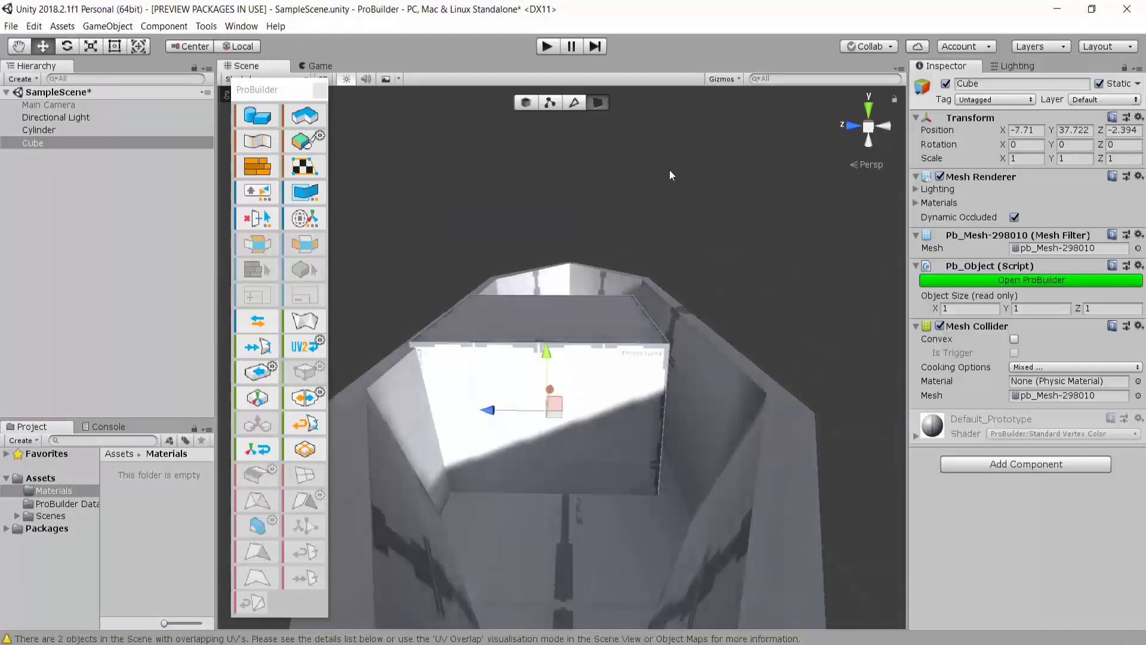
# - Center the cube across the hull's width from the top view, at X -7.646 and Z -2.499
pyautogui.click(868, 107)
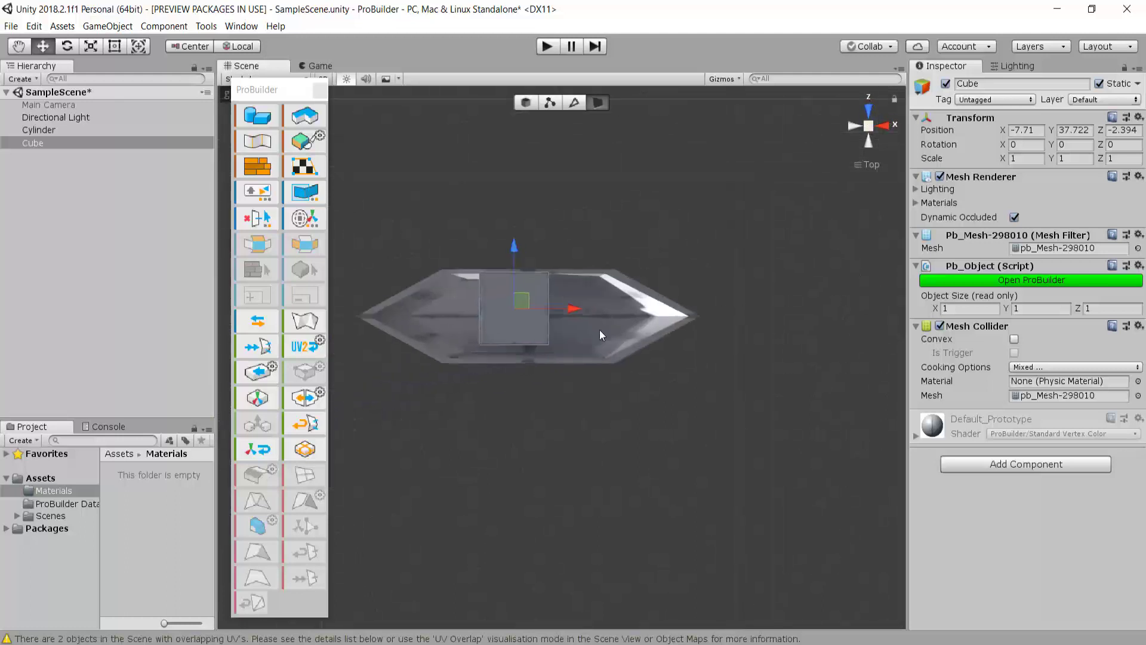
pyautogui.scroll(10, 494, 298)
pyautogui.moveTo(554, 242); pyautogui.dragTo(572, 272)
pyautogui.moveTo(596, 276); pyautogui.dragTo(507, 320, button='middle')
pyautogui.scroll(-6, 555, 335)
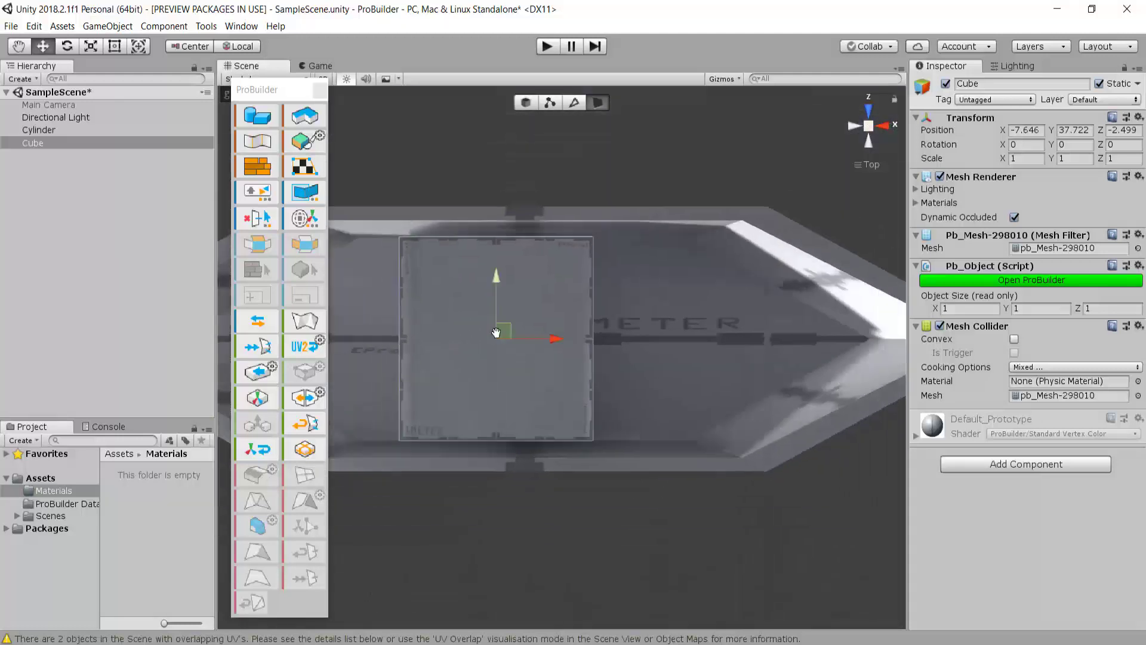
pyautogui.moveTo(402, 424); pyautogui.dragTo(518, 416, button='middle')
# - Flatten the cube into a seat plank with a Y scale of 0.08 and raise it to Y 38.378
pyautogui.keyDown('alt'); pyautogui.moveTo(518, 411); pyautogui.dragTo(770, 221); pyautogui.keyUp('alt')
pyautogui.click(870, 131)
pyautogui.keyDown('alt'); pyautogui.moveTo(686, 230); pyautogui.dragTo(724, 404); pyautogui.keyUp('alt')
pyautogui.scroll(6, 518, 405)
pyautogui.scroll(-6, 518, 408)
pyautogui.press('r')
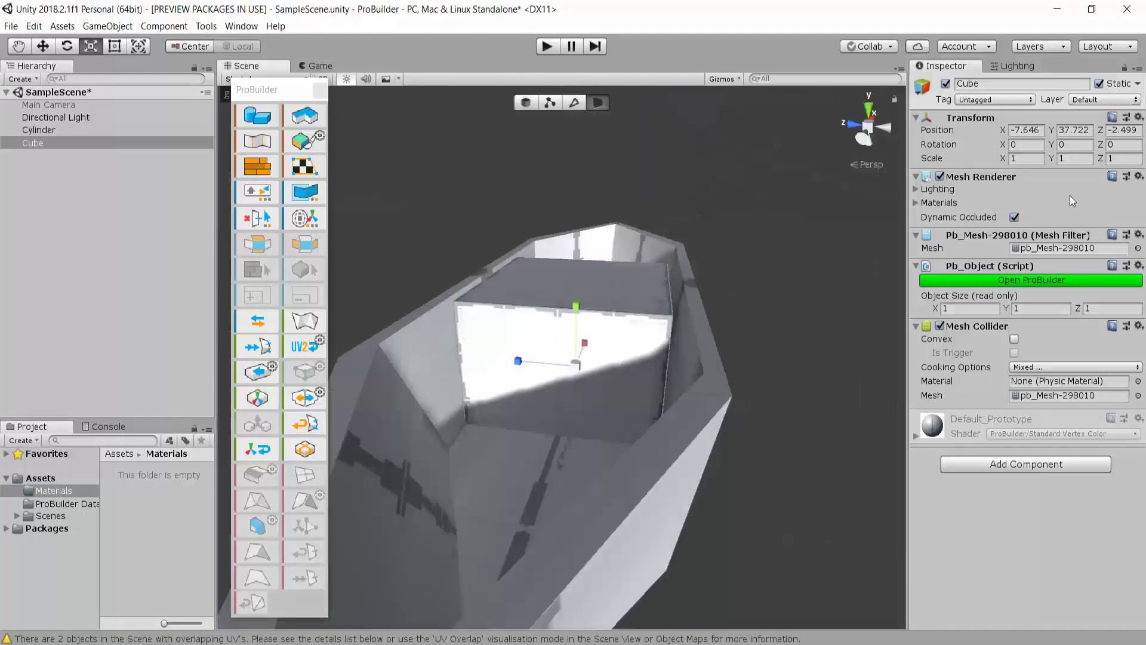
pyautogui.write('0')
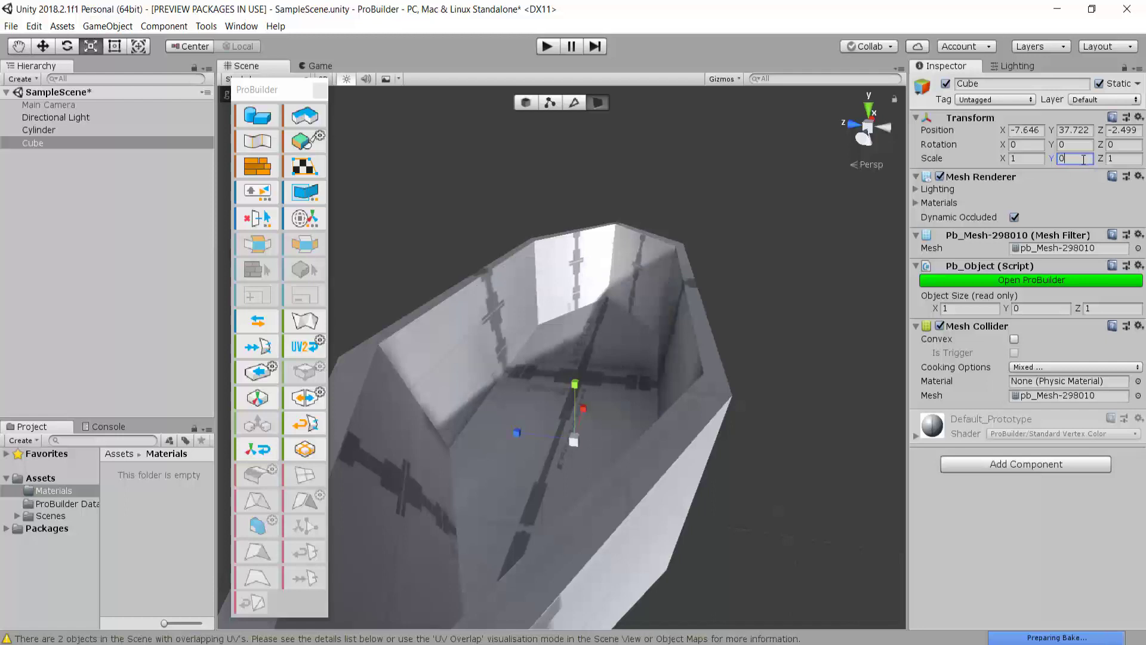
pyautogui.write('.08')
pyautogui.press('Return')
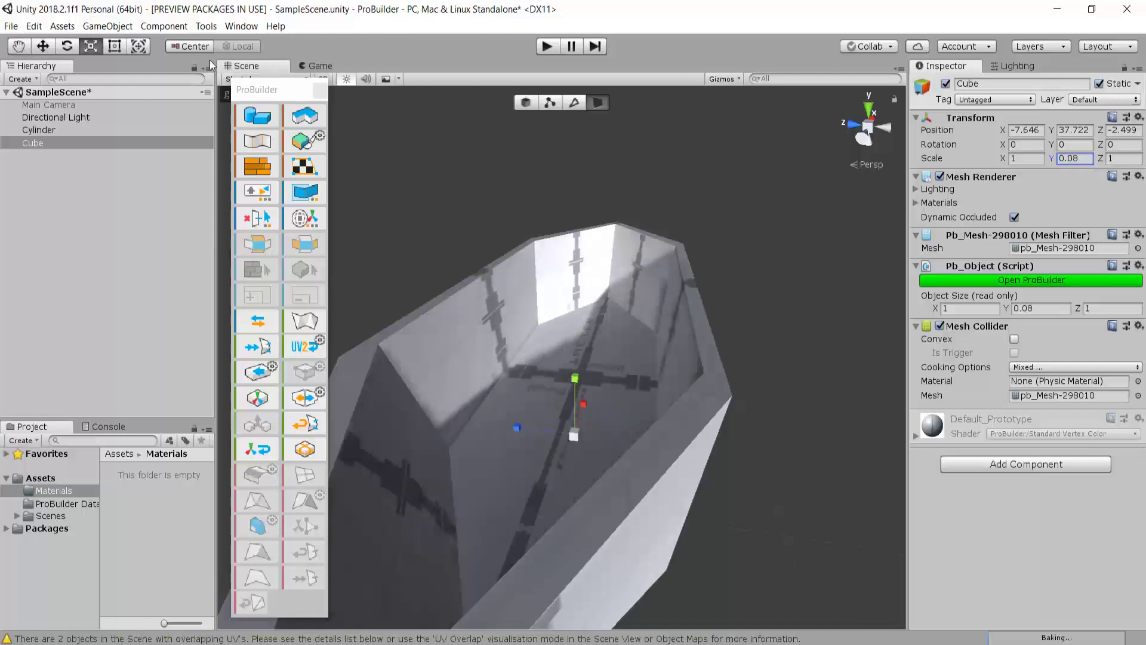
pyautogui.press('w')
pyautogui.moveTo(582, 362); pyautogui.dragTo(574, 294)
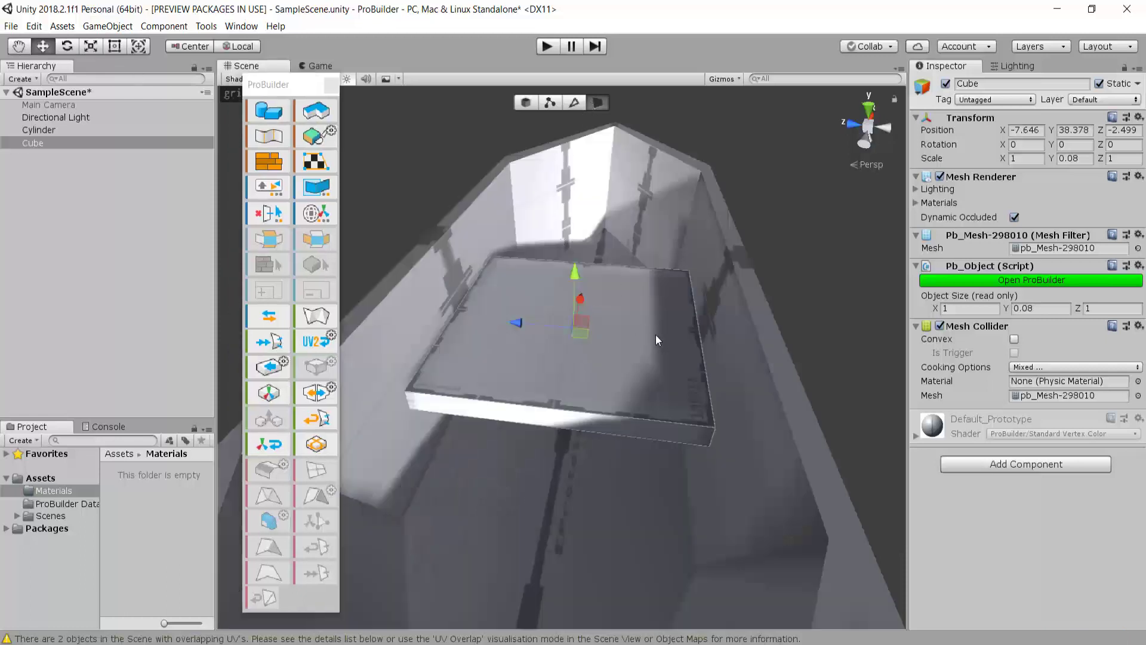
# - Select the plank's two top side edges and scale them outward along Z to about 1.116 wide to meet the hull walls
pyautogui.click(576, 105)
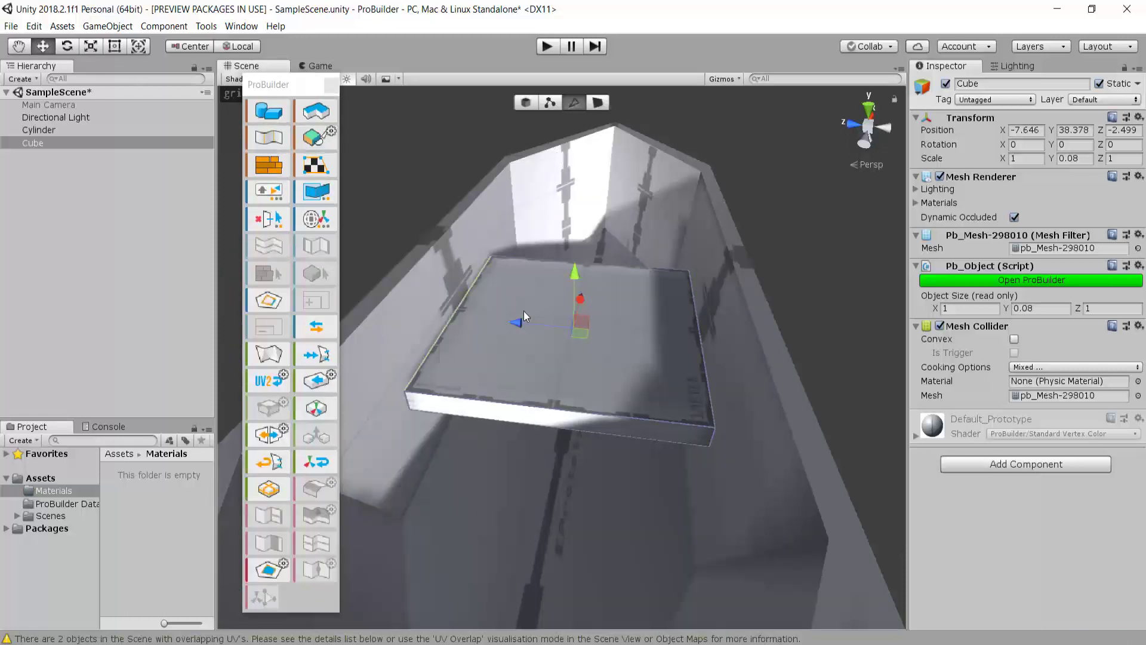
pyautogui.click(453, 317)
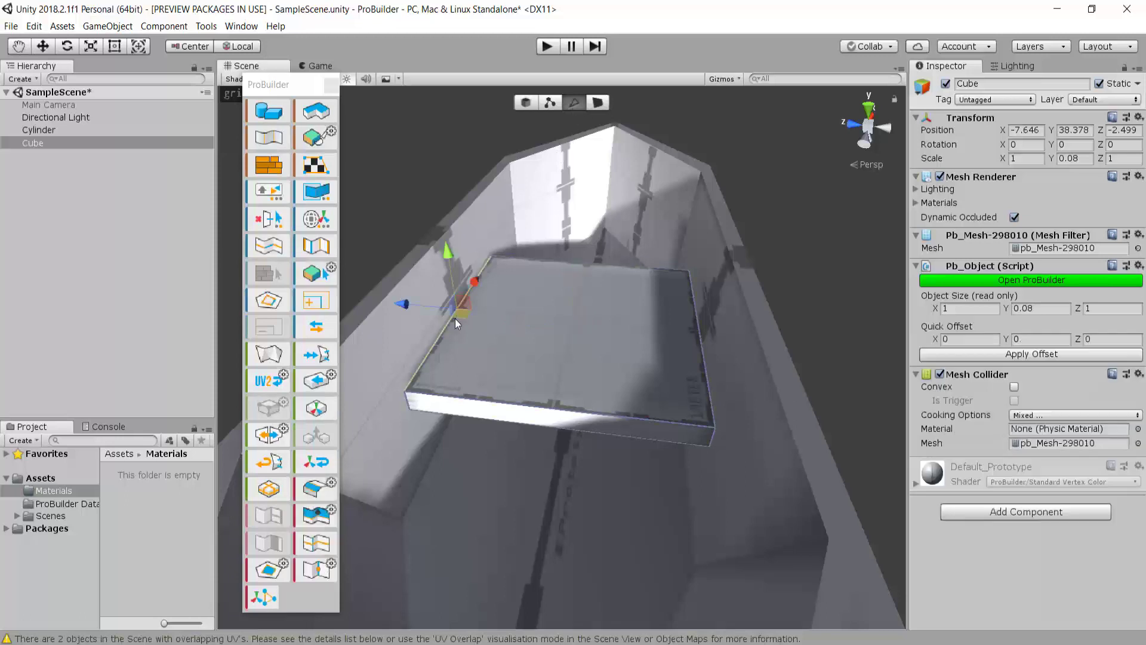
pyautogui.keyDown('shift'); pyautogui.click(702, 342); pyautogui.keyUp('shift')
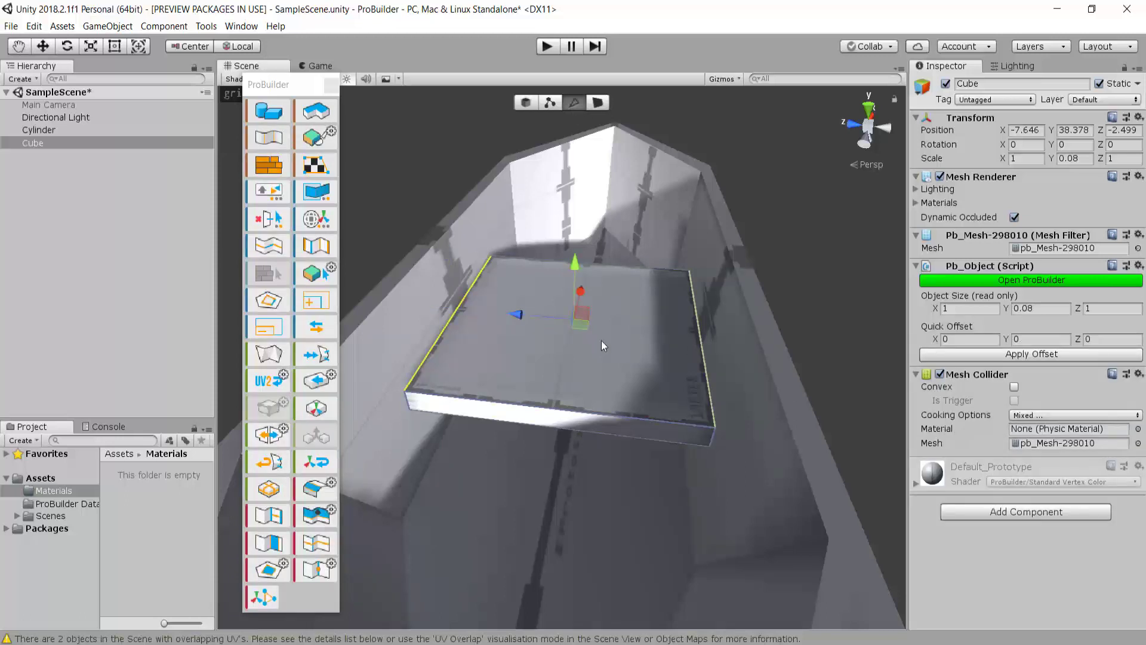
pyautogui.keyDown('alt'); pyautogui.moveTo(446, 273); pyautogui.dragTo(487, 296); pyautogui.keyUp('alt')
pyautogui.keyDown('alt'); pyautogui.moveTo(648, 306); pyautogui.dragTo(632, 213); pyautogui.keyUp('alt')
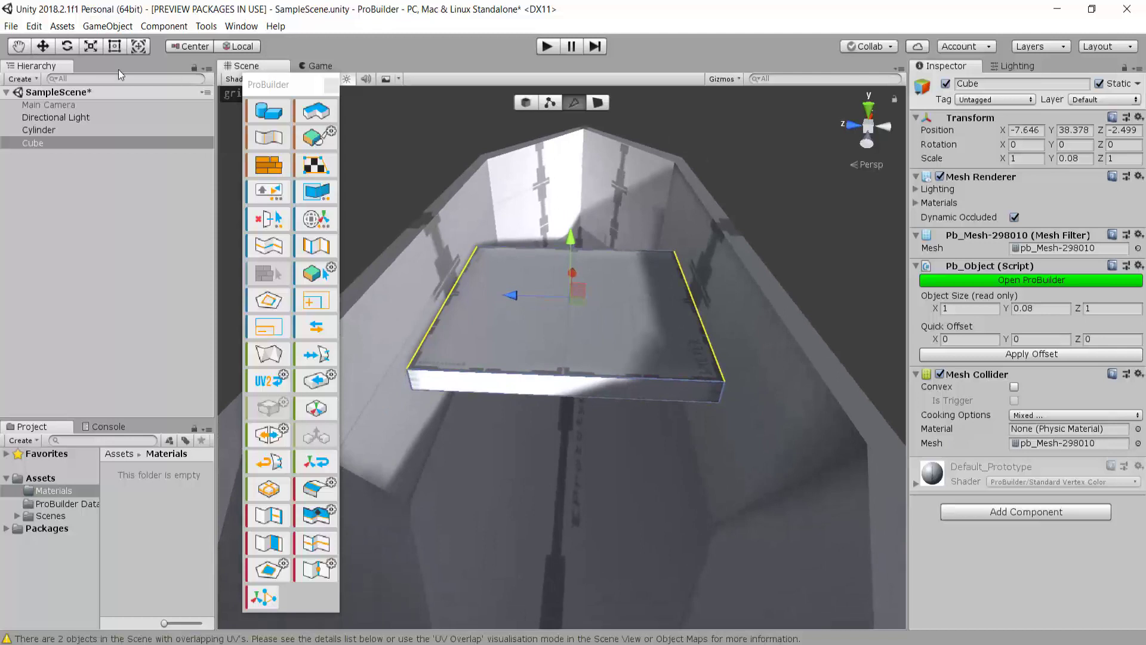
pyautogui.moveTo(511, 296); pyautogui.dragTo(505, 296)
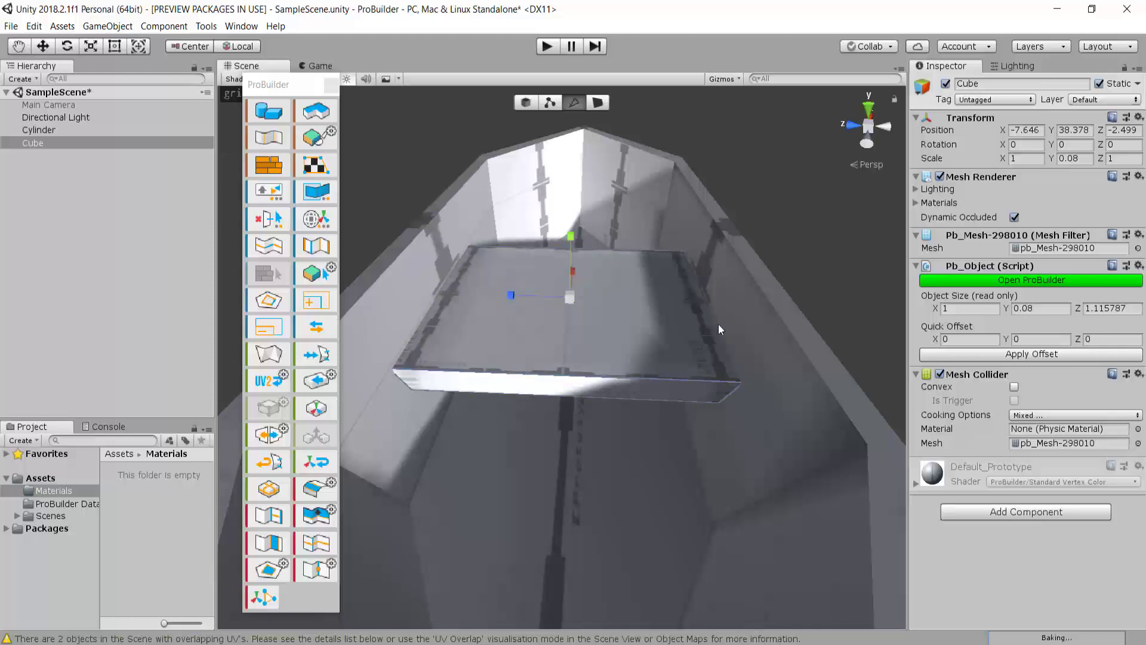
# - Examine how the seat plank's widened top edges meet the hull walls on both sides
pyautogui.keyDown('alt'); pyautogui.moveTo(718, 323); pyautogui.dragTo(716, 393); pyautogui.keyUp('alt')
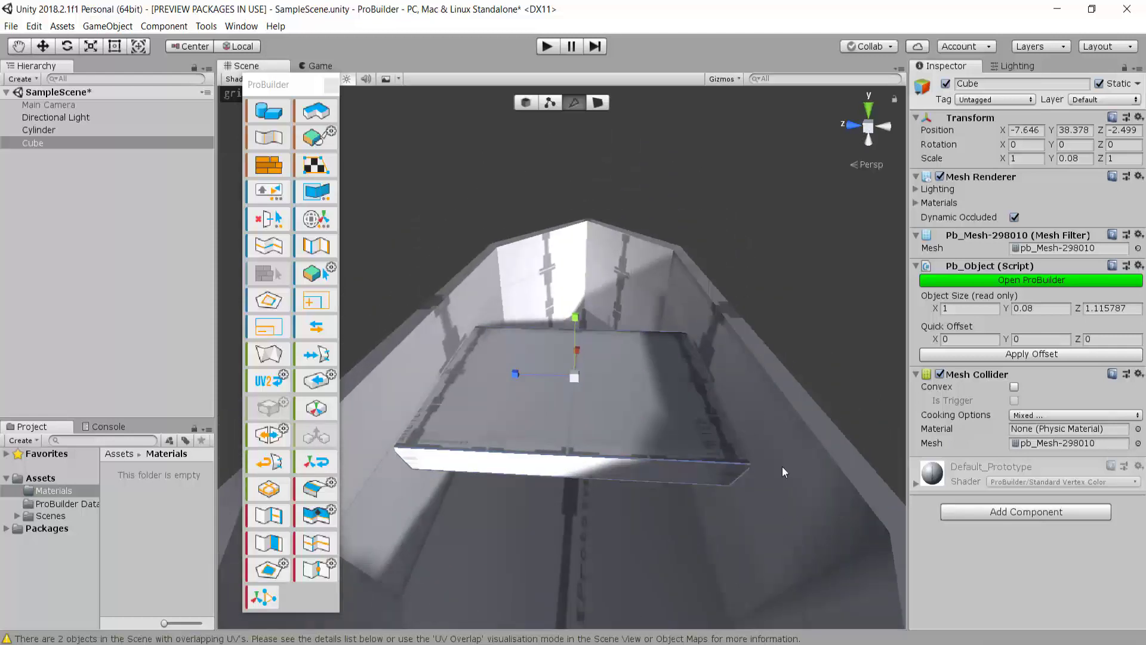
pyautogui.moveTo(711, 329); pyautogui.dragTo(634, 261, button='middle')
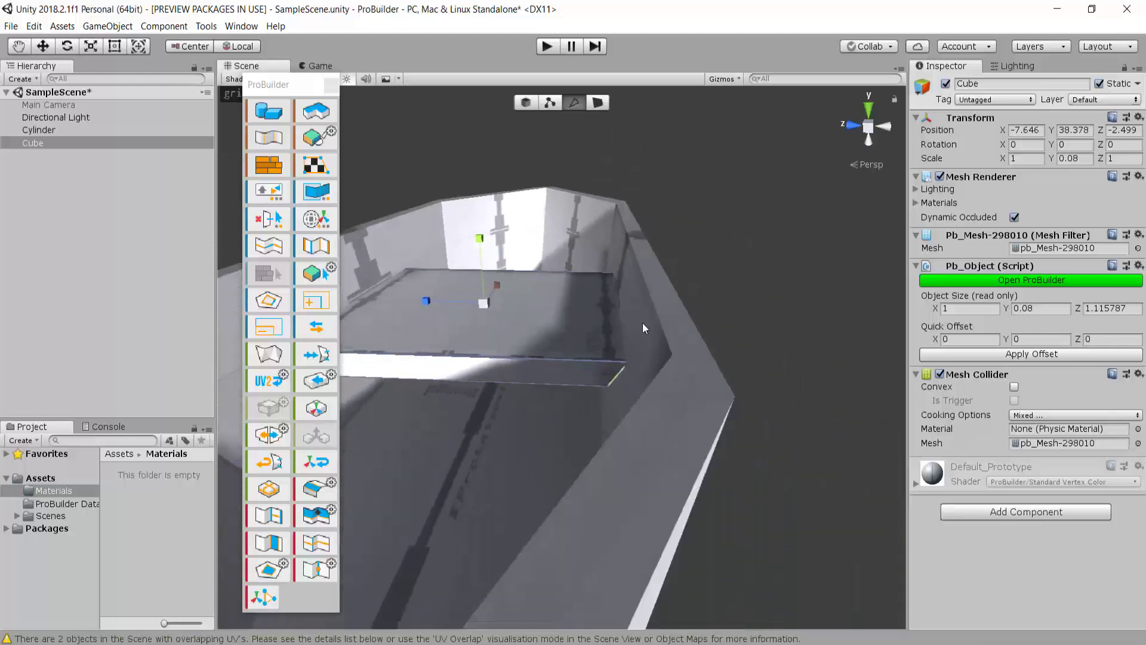
pyautogui.moveTo(677, 325)
pyautogui.mouseDown(button='middle')
pyautogui.moveTo(643, 297)
pyautogui.moveTo(585, 288)
pyautogui.mouseUp(button='middle')
pyautogui.moveTo(471, 274); pyautogui.dragTo(650, 350, button='middle')
pyautogui.scroll(5, 722, 332)
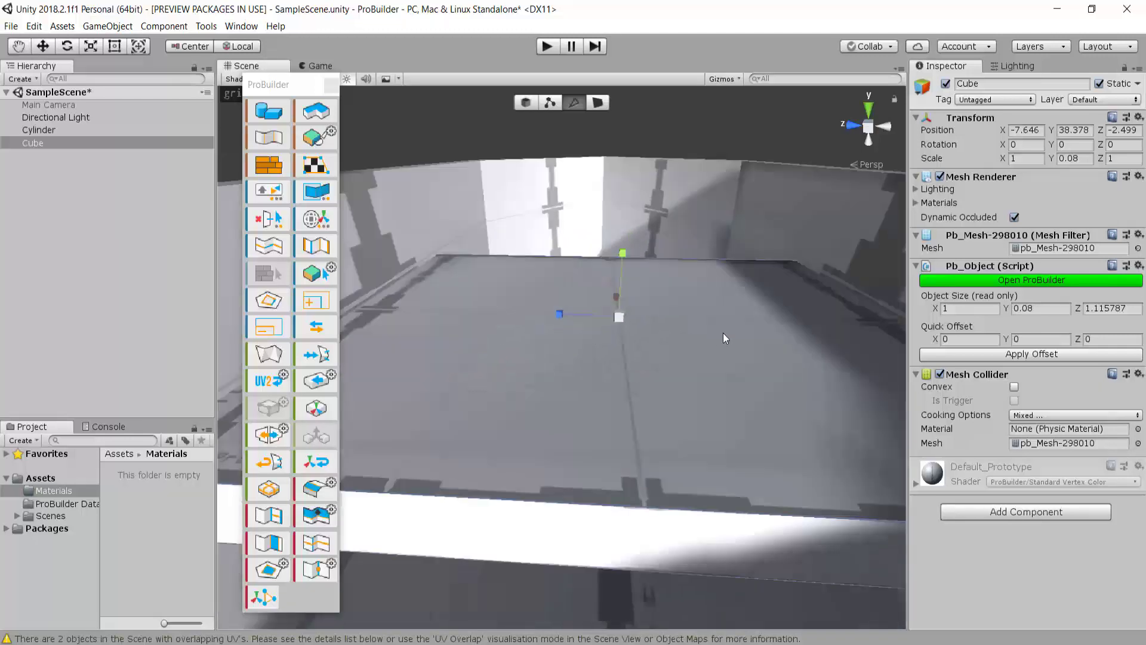
pyautogui.moveTo(722, 332); pyautogui.dragTo(634, 337, button='middle')
pyautogui.scroll(-5, 599, 338)
pyautogui.scroll(3, 634, 338)
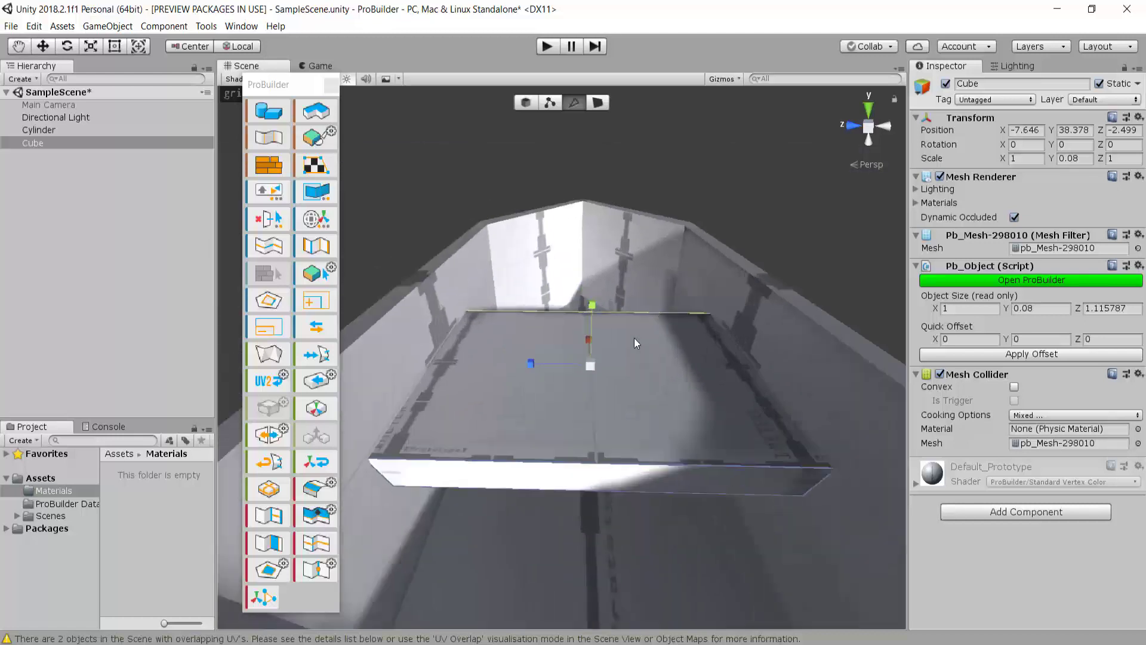
# - Select the plank's two bottom side edges and scale them outward along Z to line up with the top edges
pyautogui.moveTo(634, 337); pyautogui.dragTo(624, 300, button='right')
pyautogui.moveTo(622, 365); pyautogui.dragTo(610, 176, button='middle')
pyautogui.moveTo(537, 292); pyautogui.dragTo(502, 264, button='right')
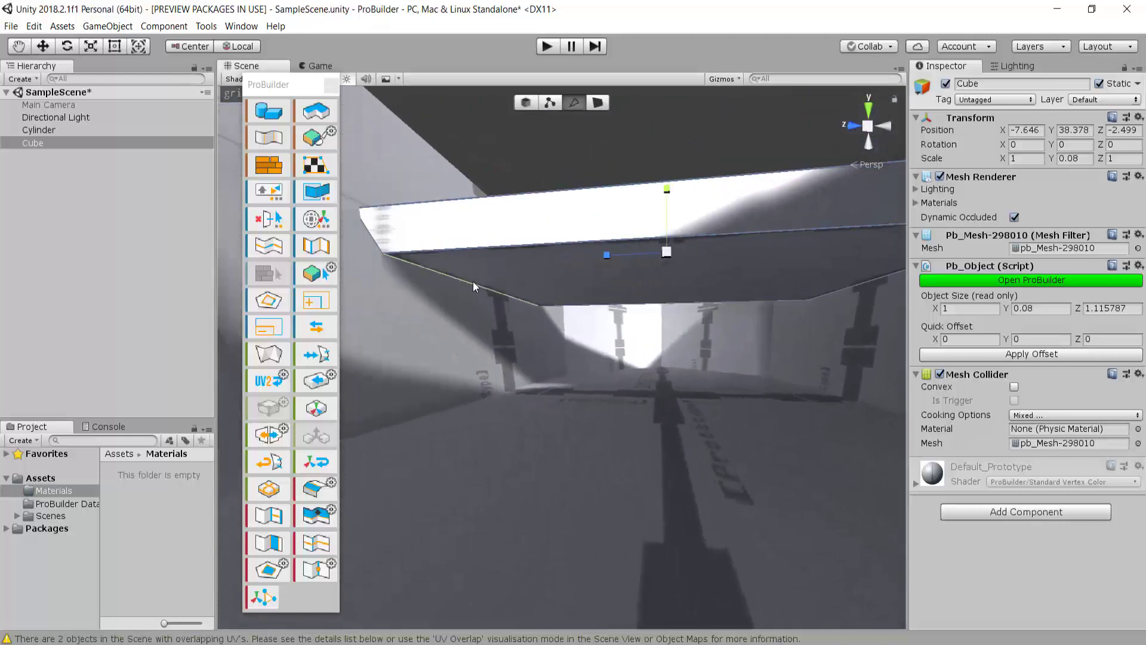
pyautogui.click(473, 281)
pyautogui.moveTo(677, 348); pyautogui.dragTo(749, 339, button='right')
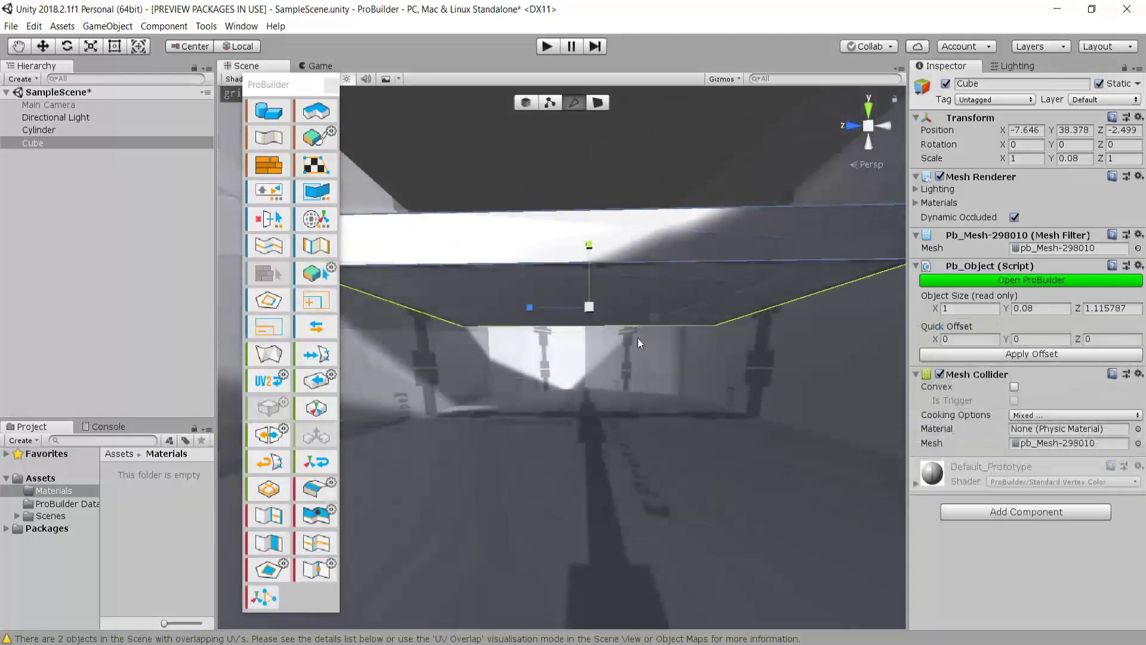
pyautogui.scroll(-2, 638, 339)
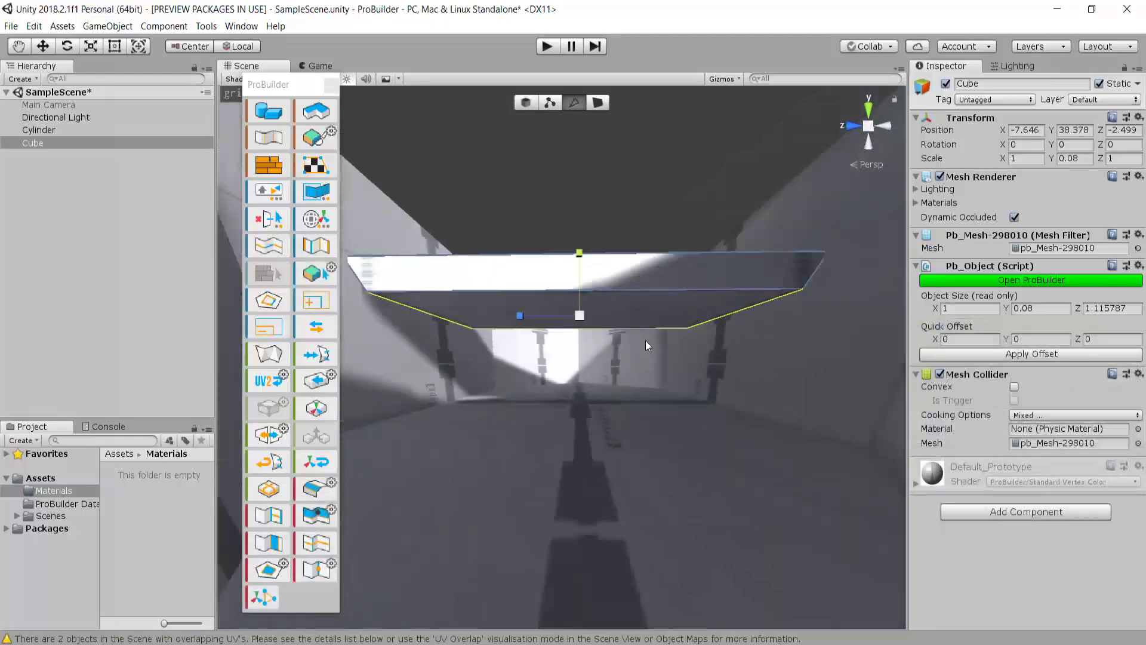
pyautogui.moveTo(516, 313); pyautogui.dragTo(682, 406)
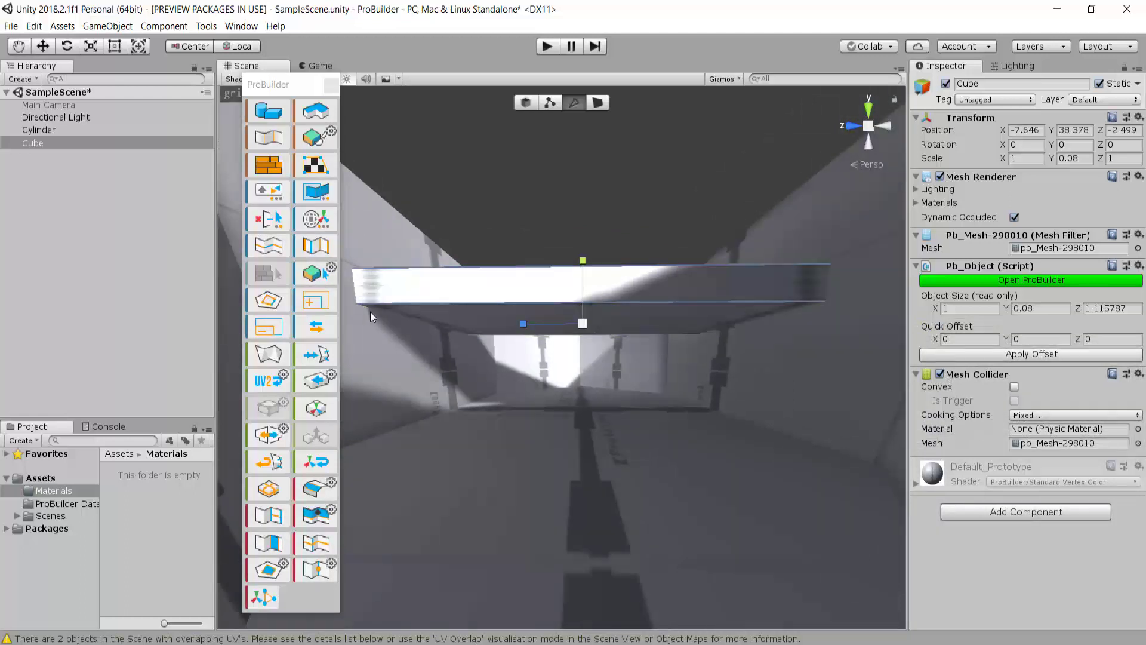
# - Check the plank's fit inside the hull and return to object selection mode for the whole plank
pyautogui.moveTo(820, 329)
pyautogui.mouseDown(button='middle')
pyautogui.moveTo(645, 312)
pyautogui.moveTo(626, 322)
pyautogui.moveTo(899, 324)
pyautogui.moveTo(806, 345)
pyautogui.mouseUp(button='middle')
pyautogui.scroll(-5, 806, 346)
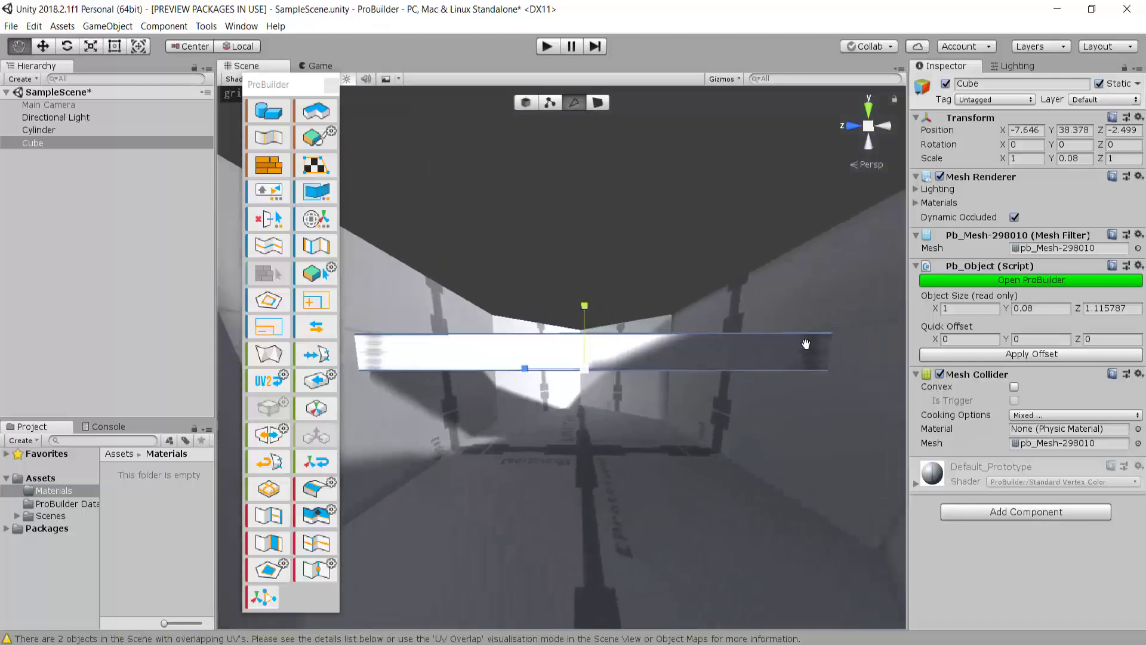
pyautogui.scroll(4, 591, 339)
pyautogui.keyDown('alt'); pyautogui.moveTo(591, 339); pyautogui.dragTo(512, 443); pyautogui.keyUp('alt')
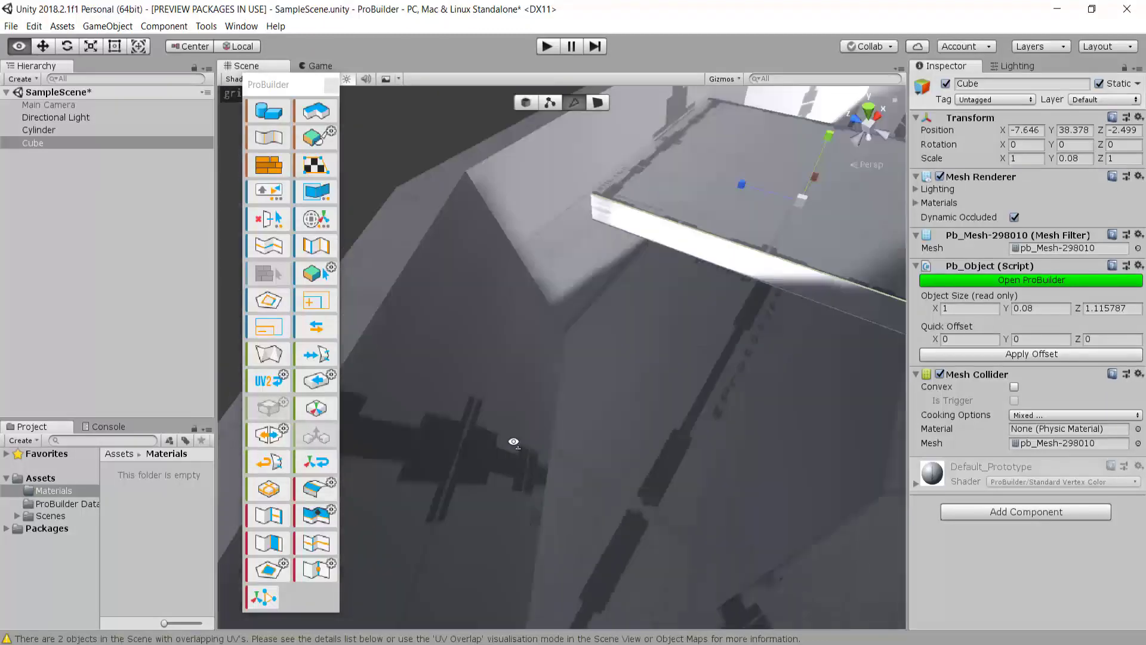
pyautogui.scroll(-4, 516, 412)
pyautogui.click(527, 103)
pyautogui.moveTo(617, 262); pyautogui.dragTo(513, 268, button='right')
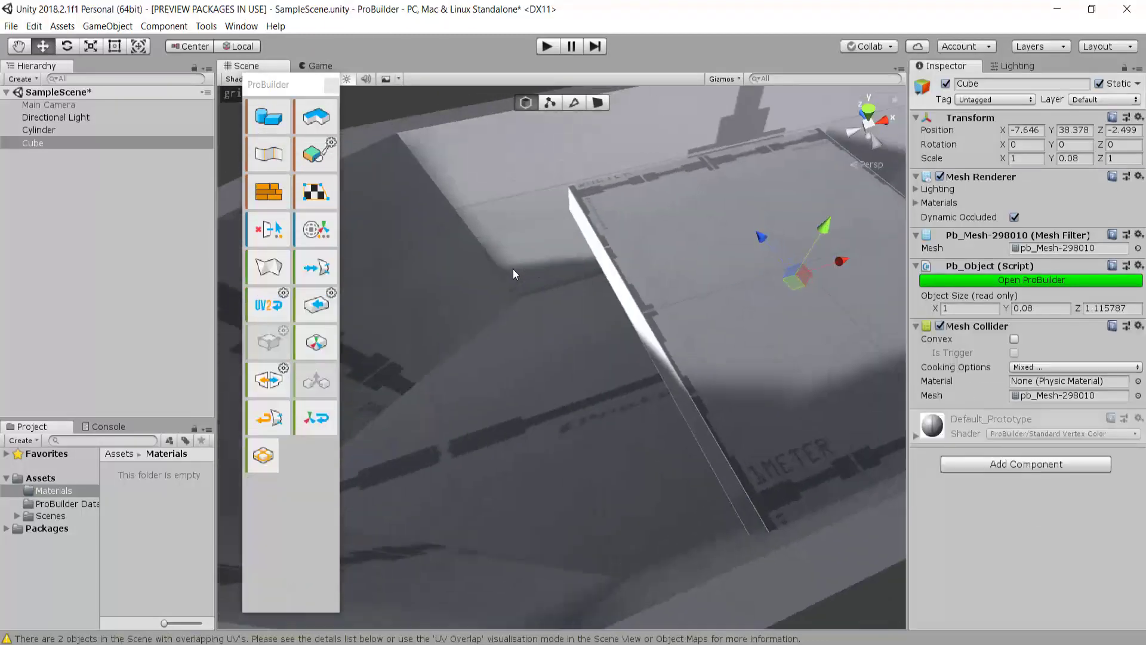
# - Scale the seat plank down along X to a width of about 0.34
pyautogui.click(91, 47)
pyautogui.press('f')
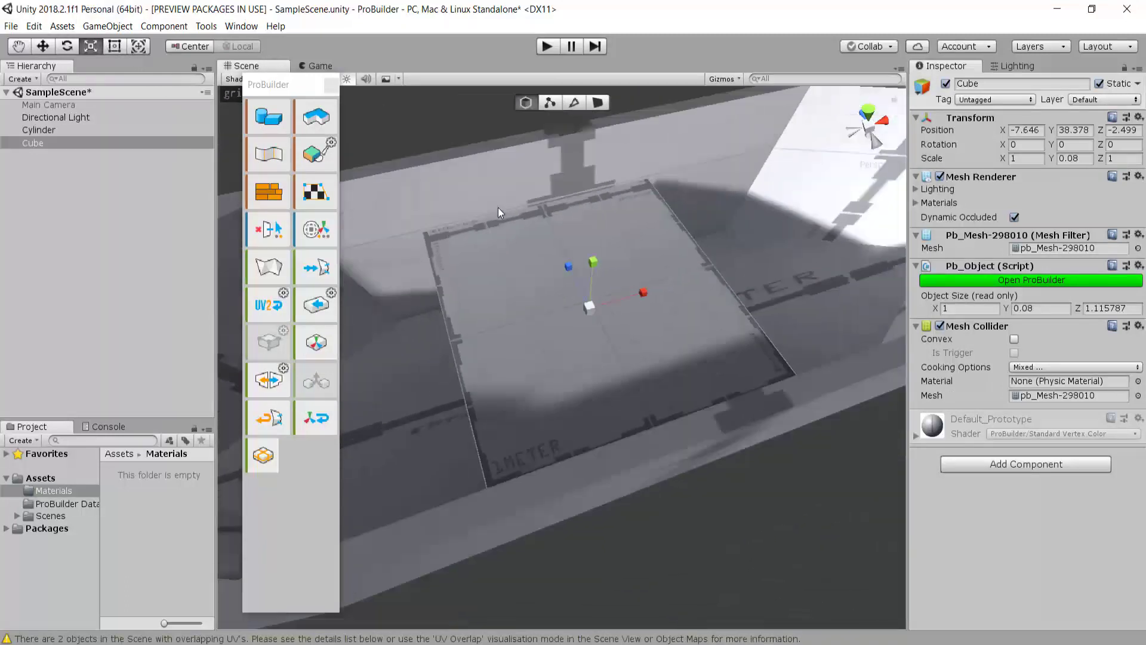
pyautogui.moveTo(636, 301); pyautogui.dragTo(603, 312)
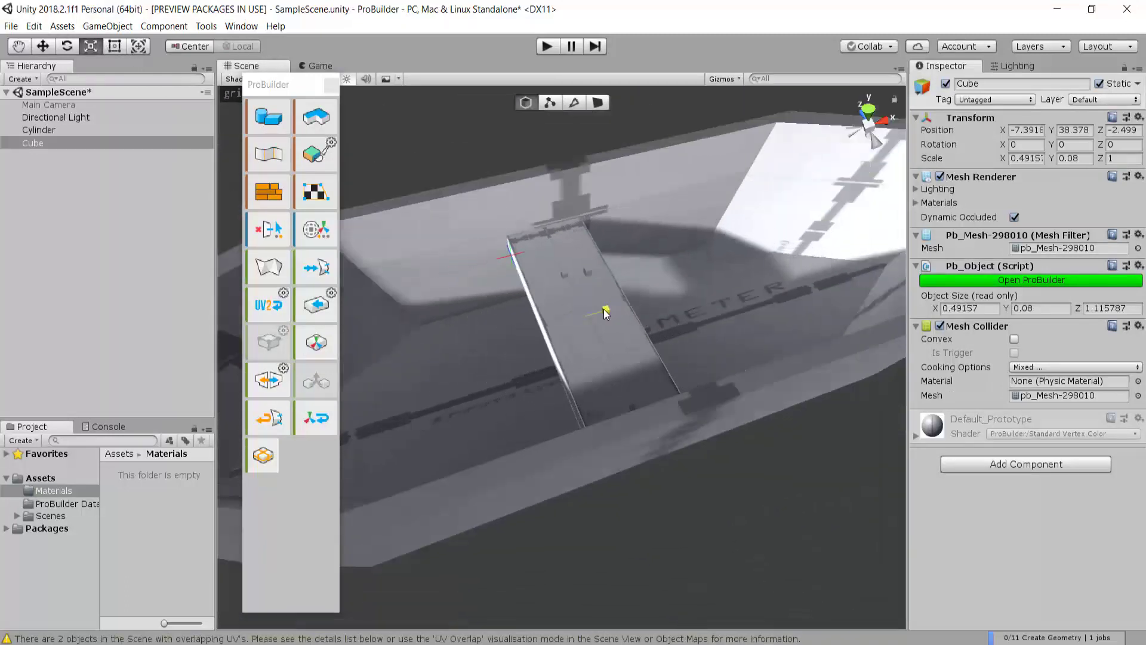
pyautogui.moveTo(603, 313); pyautogui.dragTo(621, 328, button='right')
pyautogui.moveTo(621, 328); pyautogui.dragTo(518, 349, button='middle')
pyautogui.moveTo(562, 404); pyautogui.dragTo(585, 384, button='right')
pyautogui.moveTo(586, 384); pyautogui.dragTo(731, 364, button='middle')
pyautogui.moveTo(675, 367); pyautogui.dragTo(682, 368)
# - From the top view, move the seat plank along X to about -7.668, away from the middle of the hull
pyautogui.click(868, 109)
pyautogui.scroll(4, 709, 334)
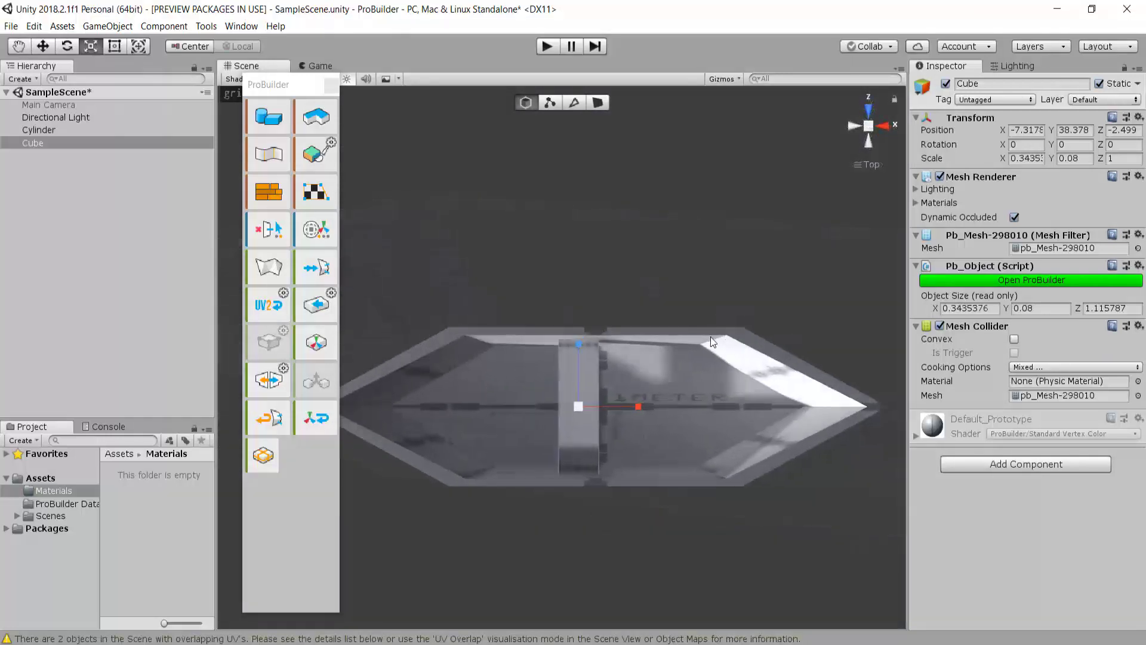
pyautogui.moveTo(711, 343); pyautogui.dragTo(704, 310, button='middle')
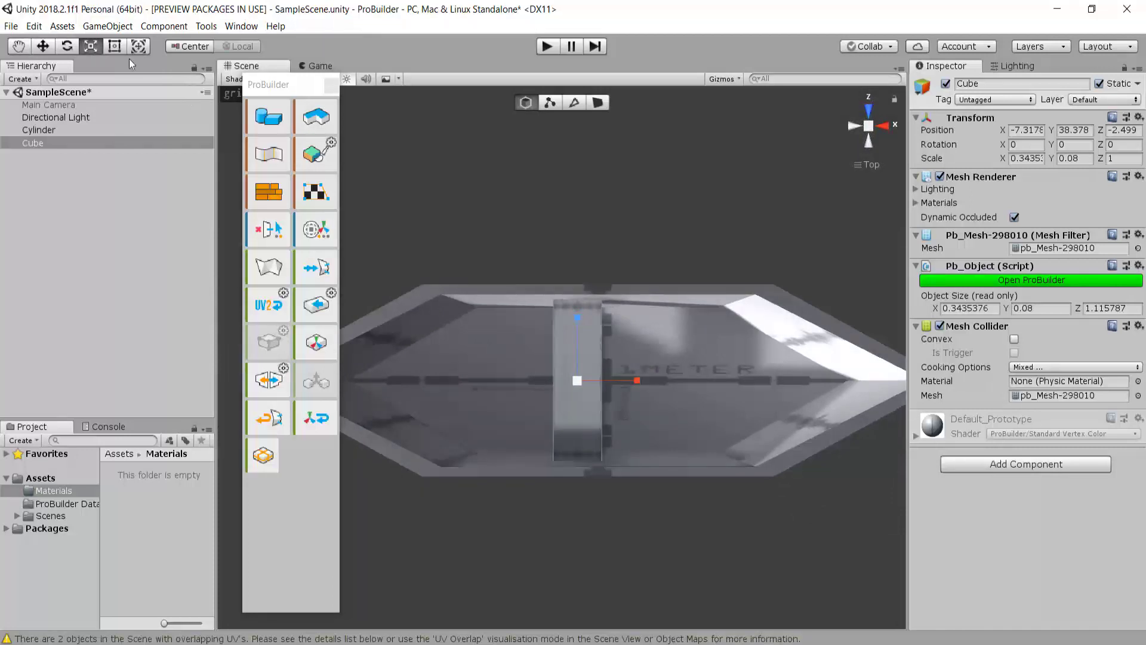
pyautogui.click(46, 48)
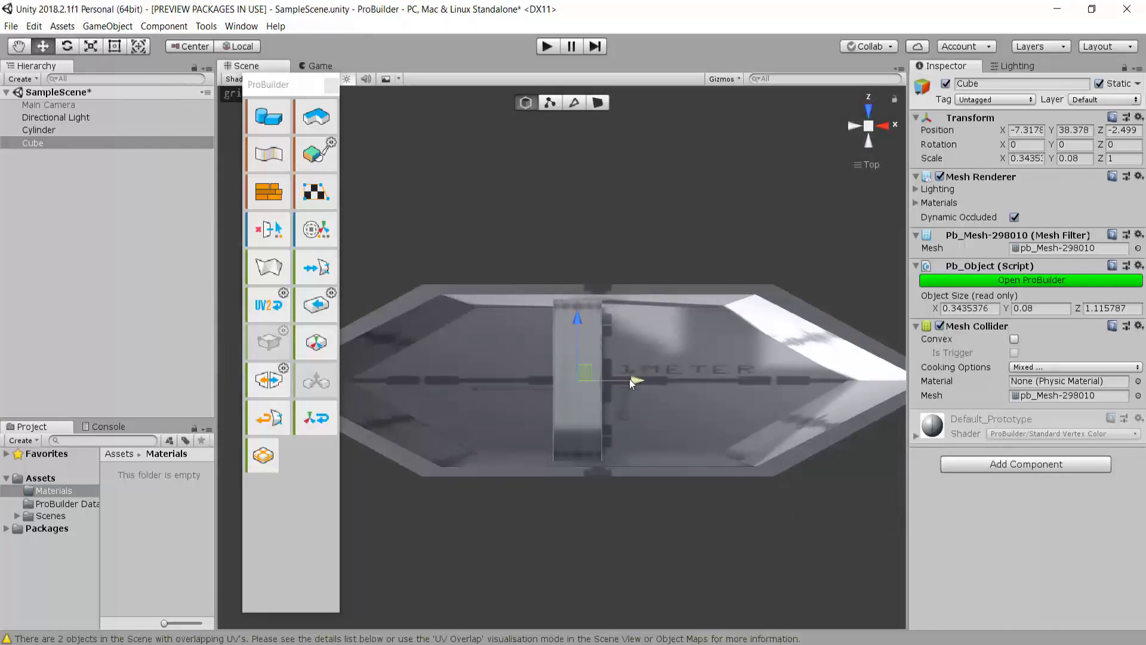
pyautogui.moveTo(629, 379); pyautogui.dragTo(581, 385)
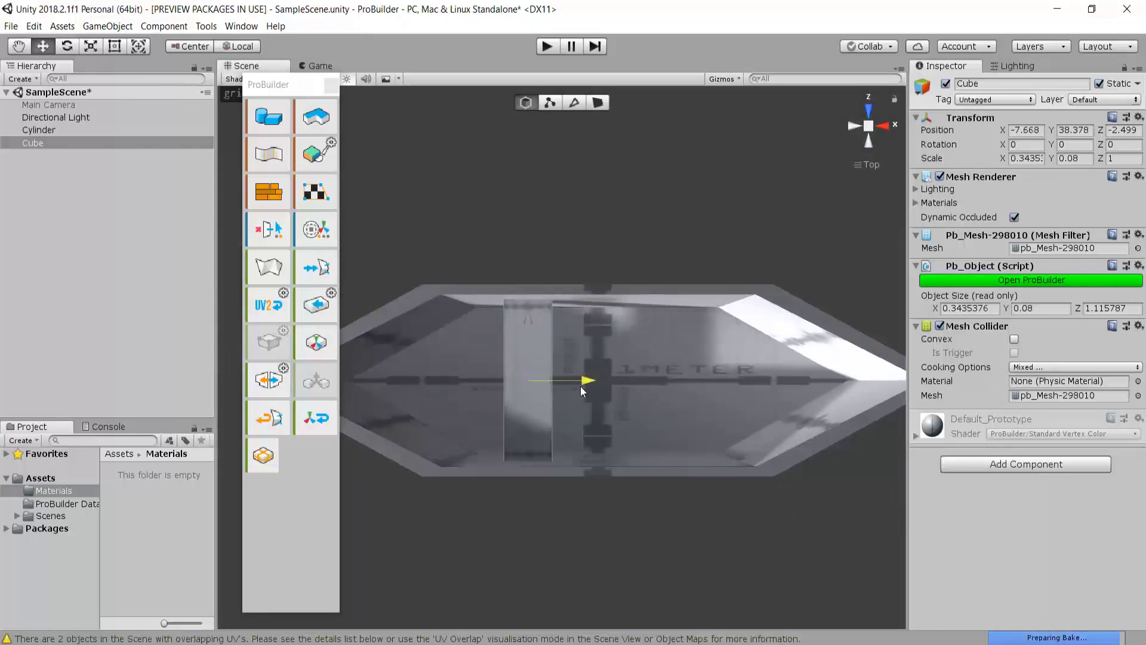
# - Duplicate the seat plank, move the copy along X to about -6.681, and check both seats inside the hull
pyautogui.hotkey('ctrl', 'd')
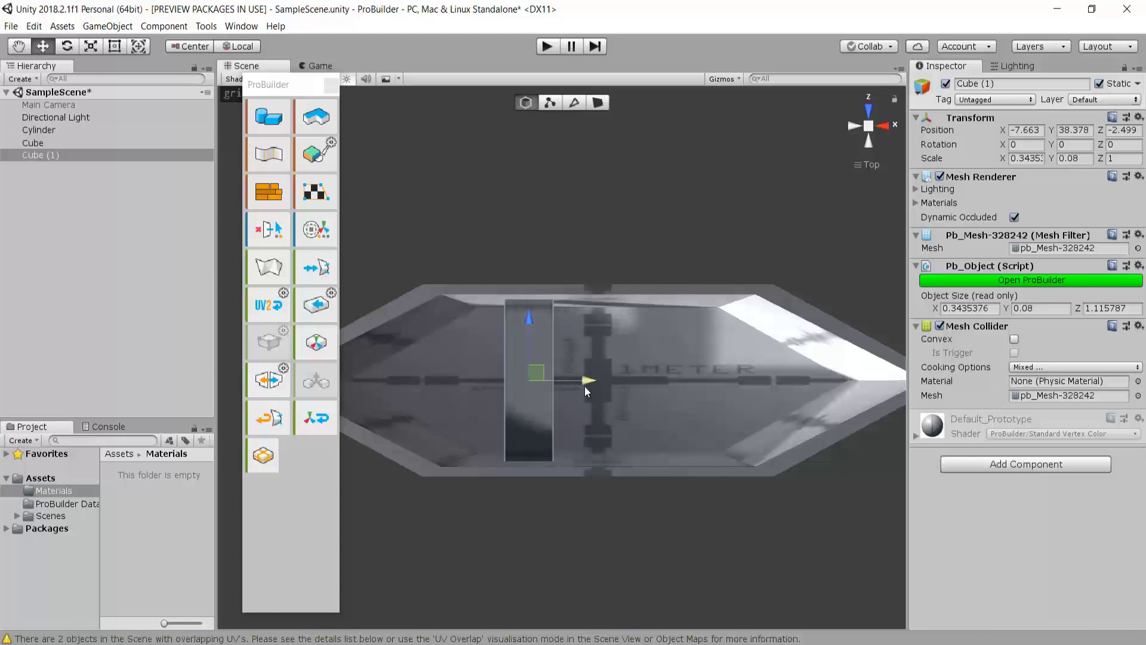
pyautogui.moveTo(586, 382); pyautogui.dragTo(725, 405)
pyautogui.keyDown('alt'); pyautogui.moveTo(644, 434); pyautogui.dragTo(713, 211); pyautogui.keyUp('alt')
pyautogui.moveTo(713, 212); pyautogui.dragTo(724, 335, button='middle')
pyautogui.click(876, 134)
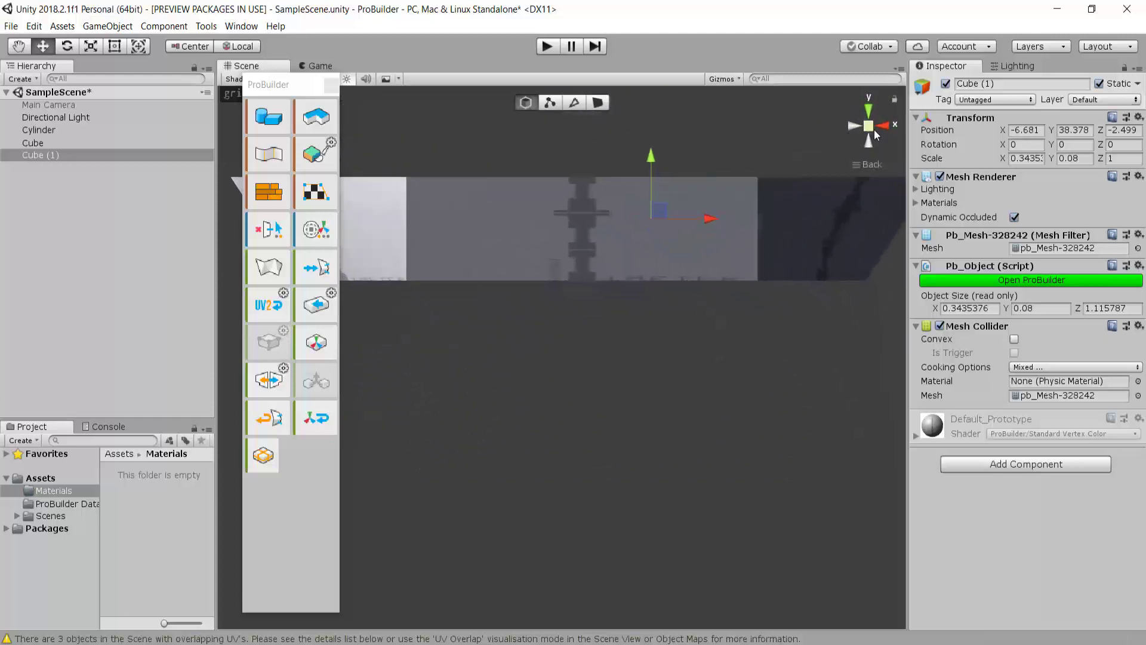
pyautogui.keyDown('alt'); pyautogui.moveTo(876, 133); pyautogui.dragTo(611, 483); pyautogui.keyUp('alt')
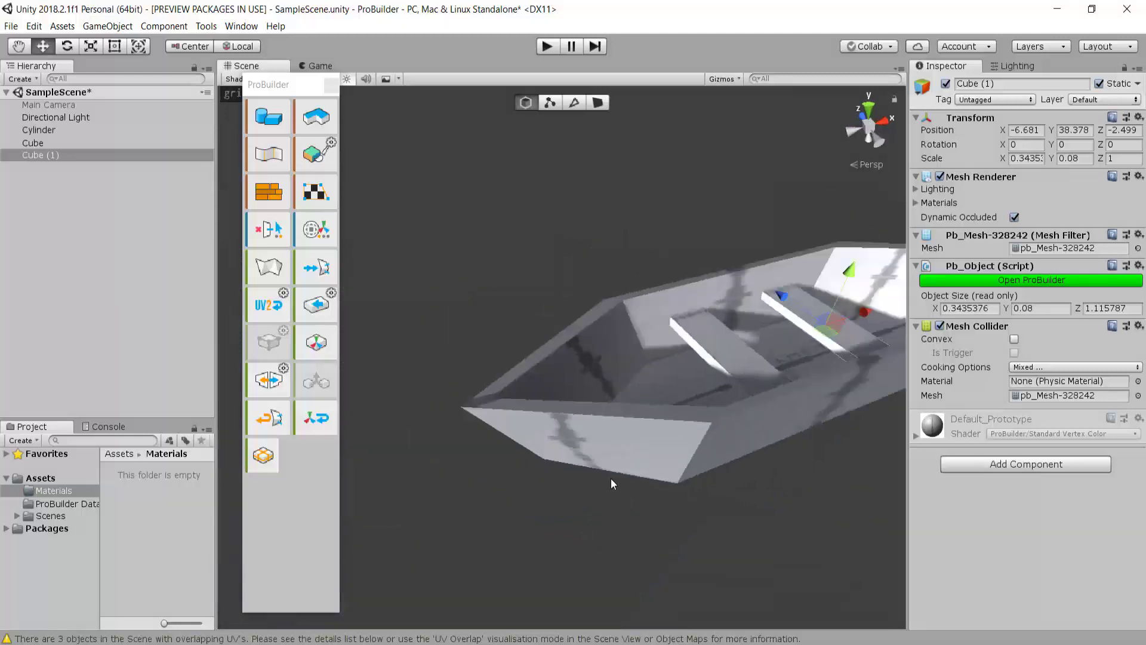
pyautogui.keyDown('alt'); pyautogui.moveTo(694, 456); pyautogui.dragTo(571, 360); pyautogui.keyUp('alt')
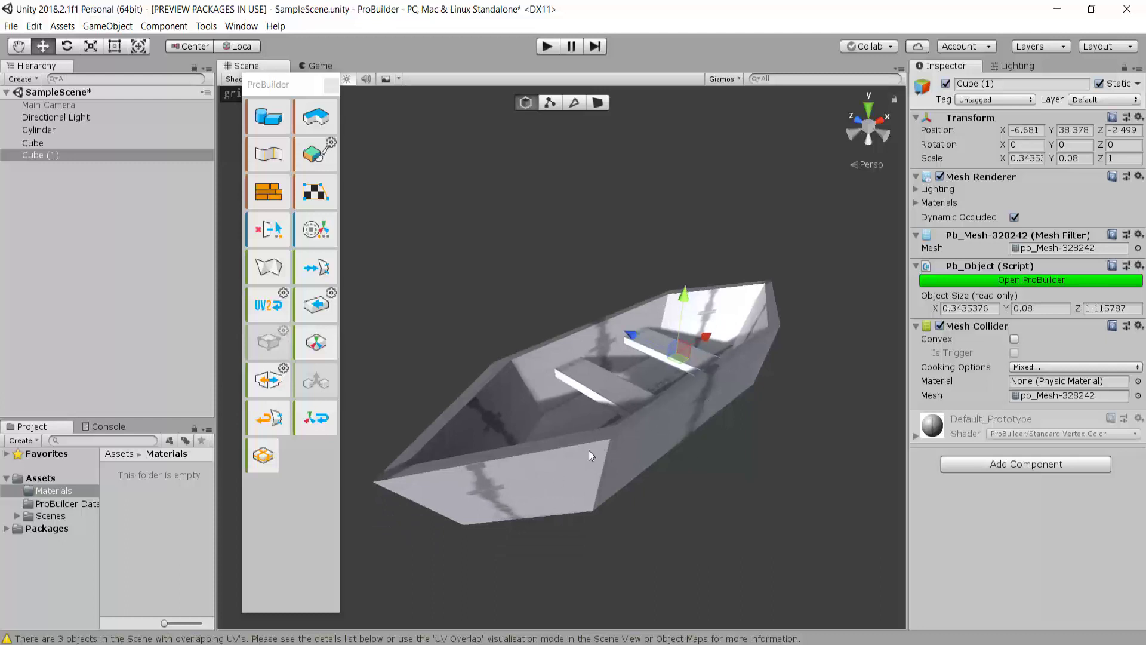
# - Create a new material named Brown in the Materials folder
pyautogui.rightClick(168, 503)
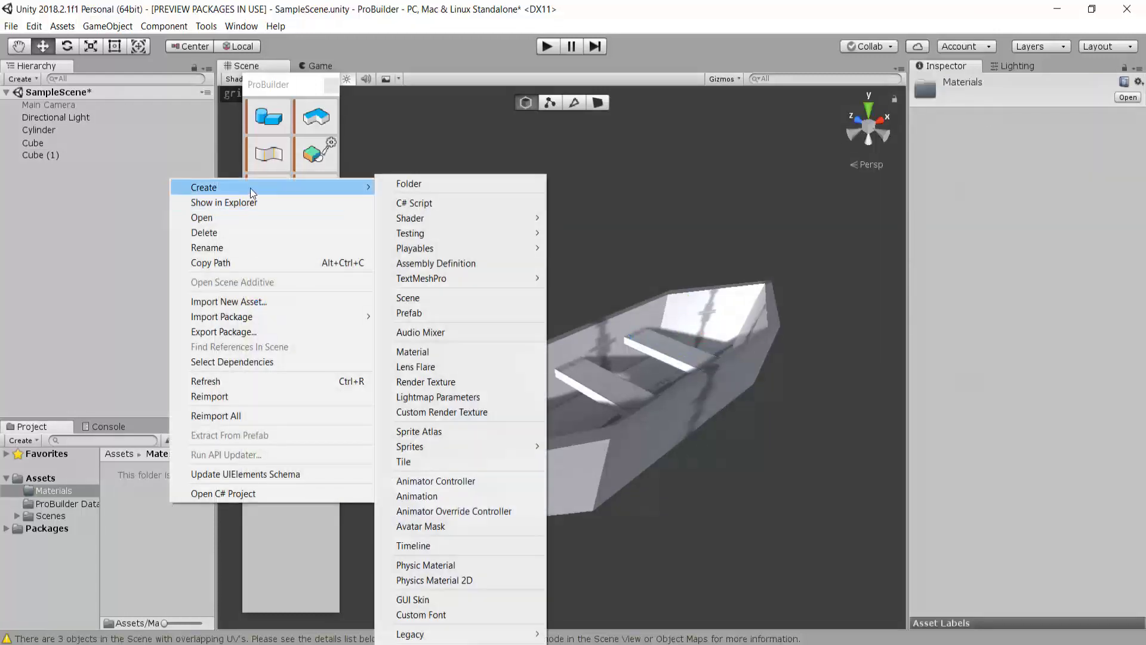
pyautogui.moveTo(348, 188)
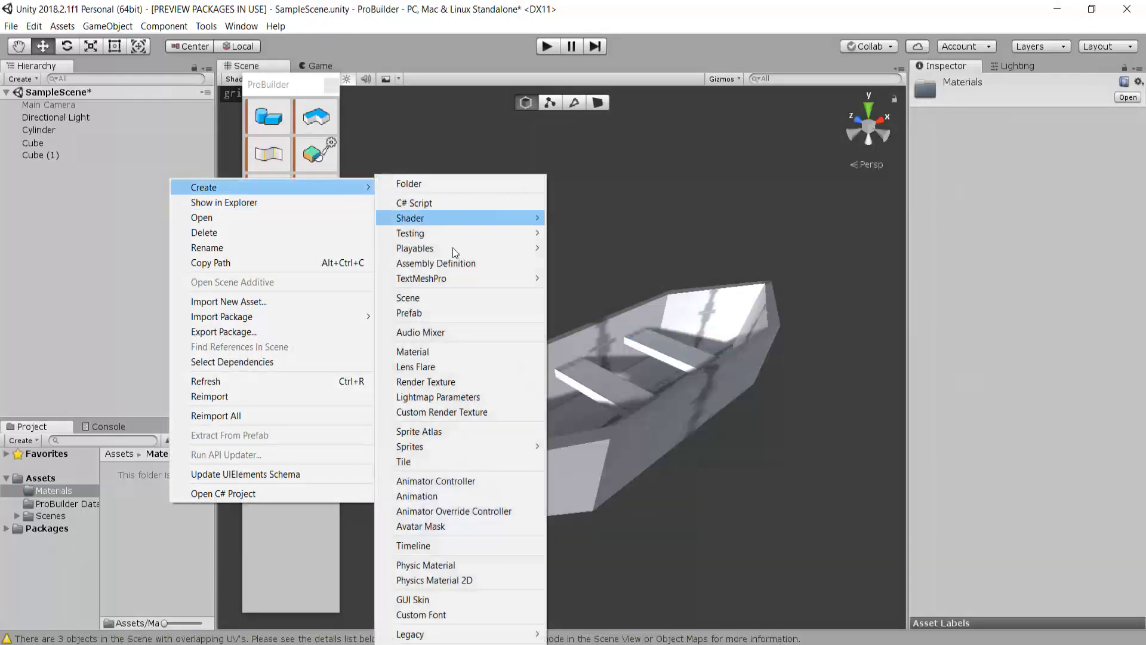
pyautogui.click(446, 349)
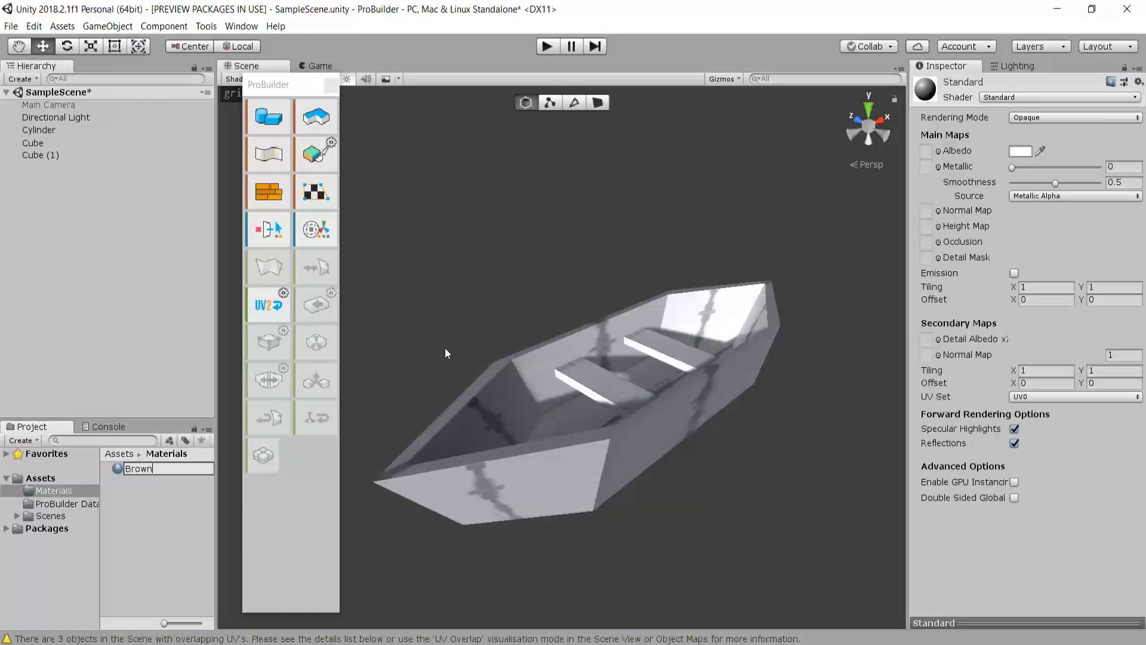
pyautogui.press('Return')
# - Set the Brown material's albedo to a dark brown, hex 745848
pyautogui.click(1040, 151)
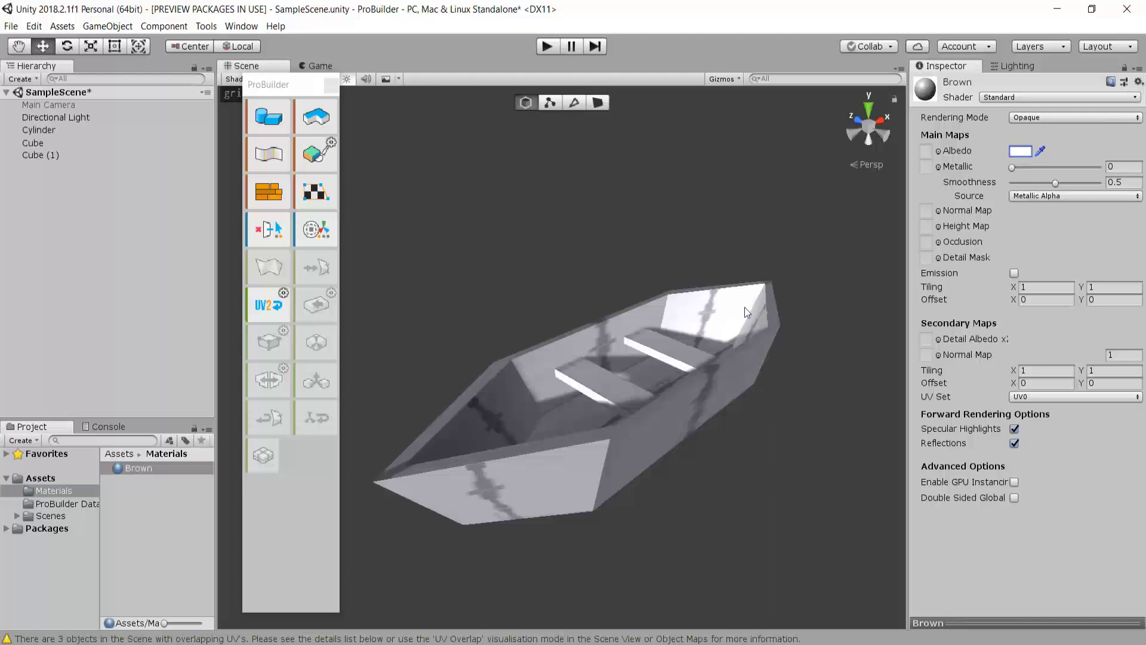
pyautogui.click(1013, 154)
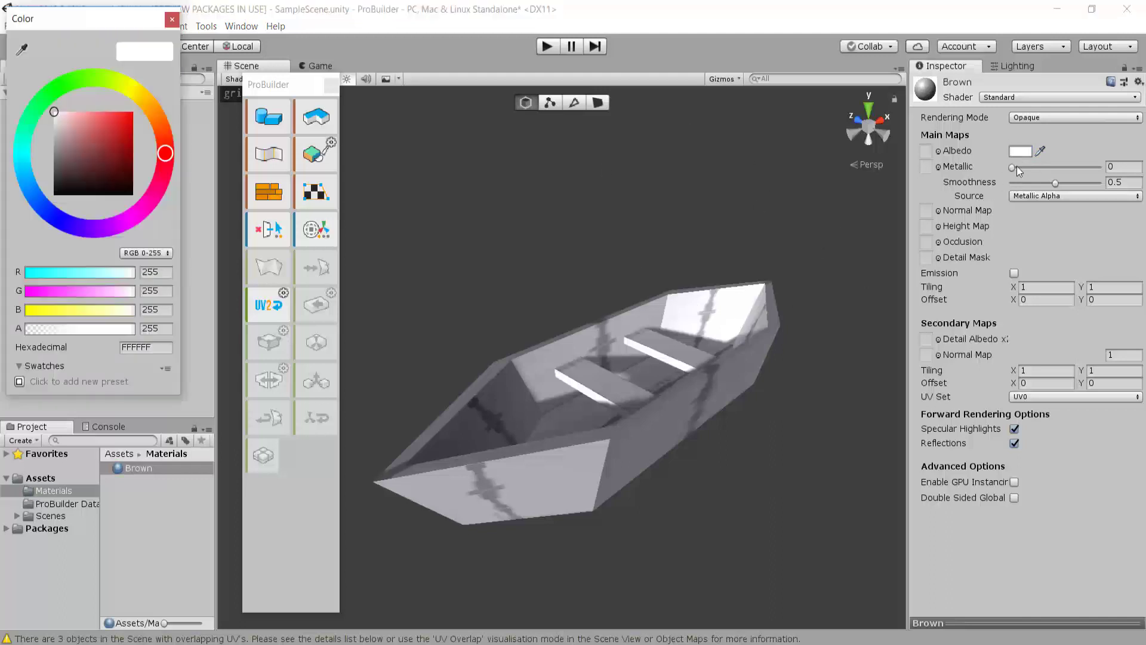
pyautogui.moveTo(158, 148); pyautogui.dragTo(165, 136)
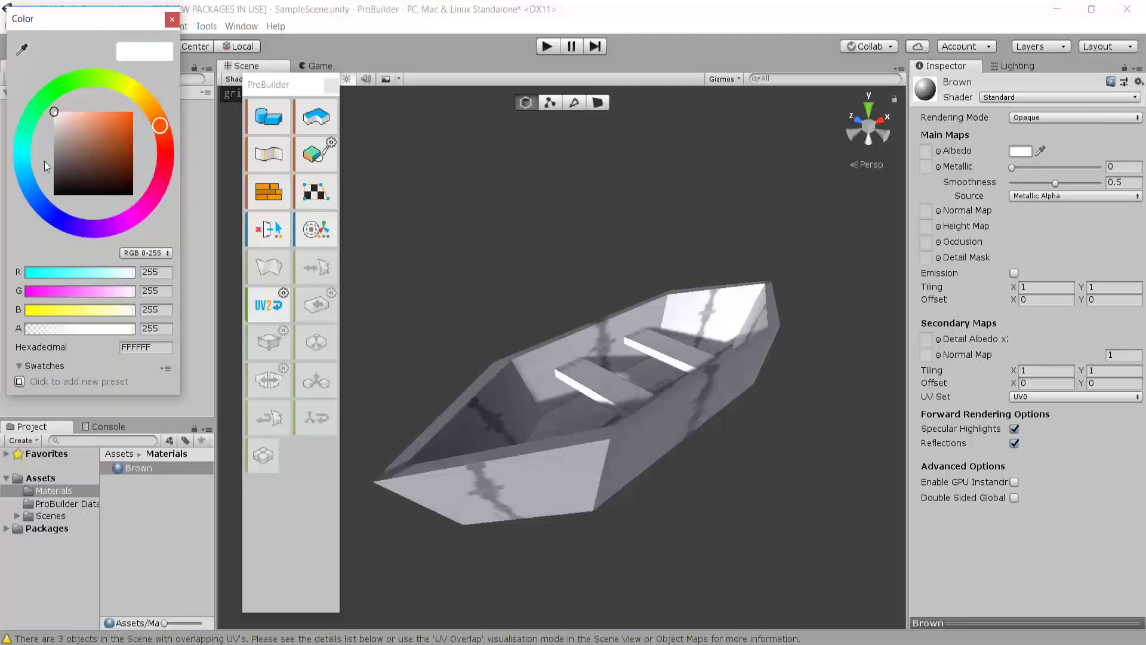
pyautogui.click(73, 158)
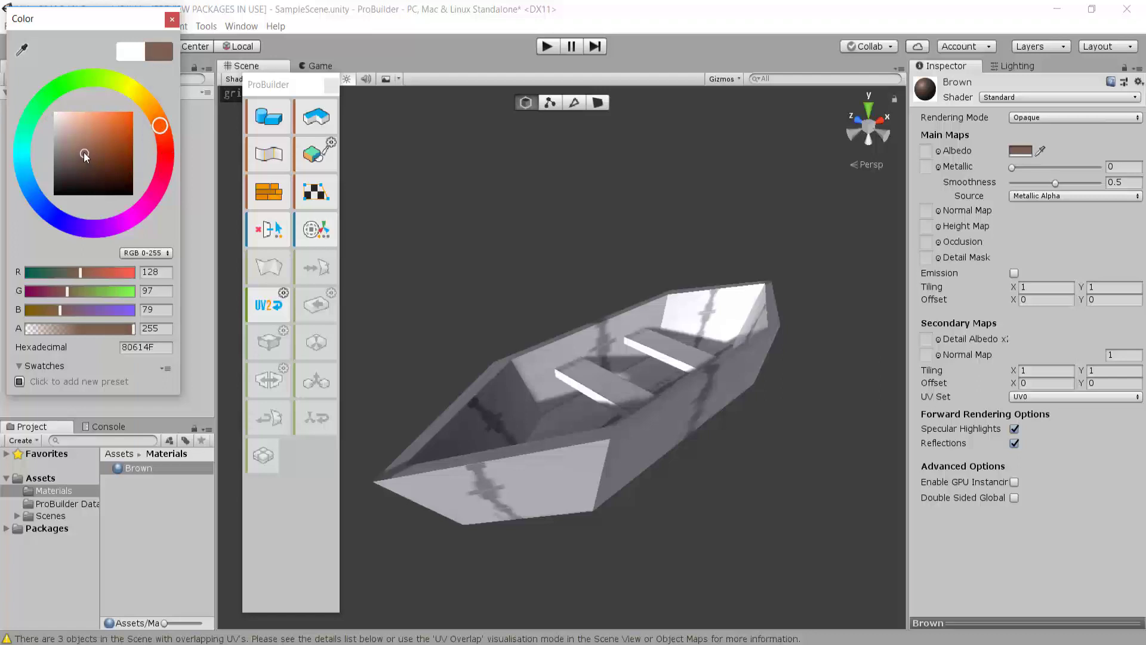
pyautogui.moveTo(85, 156); pyautogui.dragTo(84, 161)
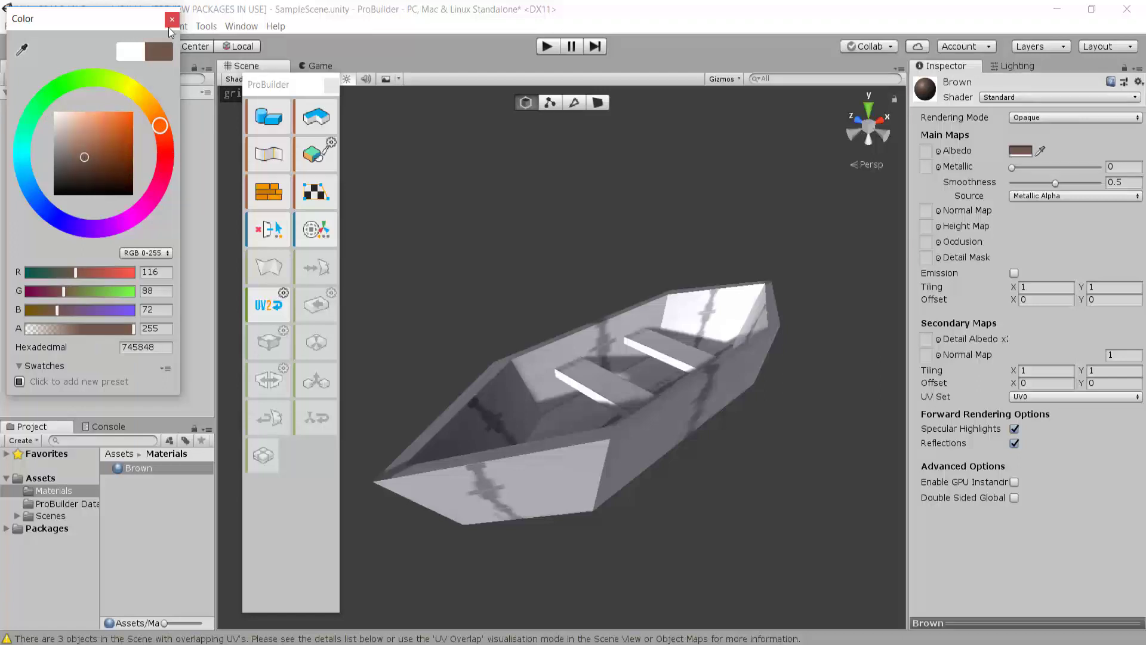
pyautogui.click(172, 21)
# - Open ProBuilder's Material Editor and assign Brown to the second slot of the material palette
pyautogui.moveTo(565, 256); pyautogui.dragTo(581, 274, button='right')
pyautogui.scroll(3, 581, 275)
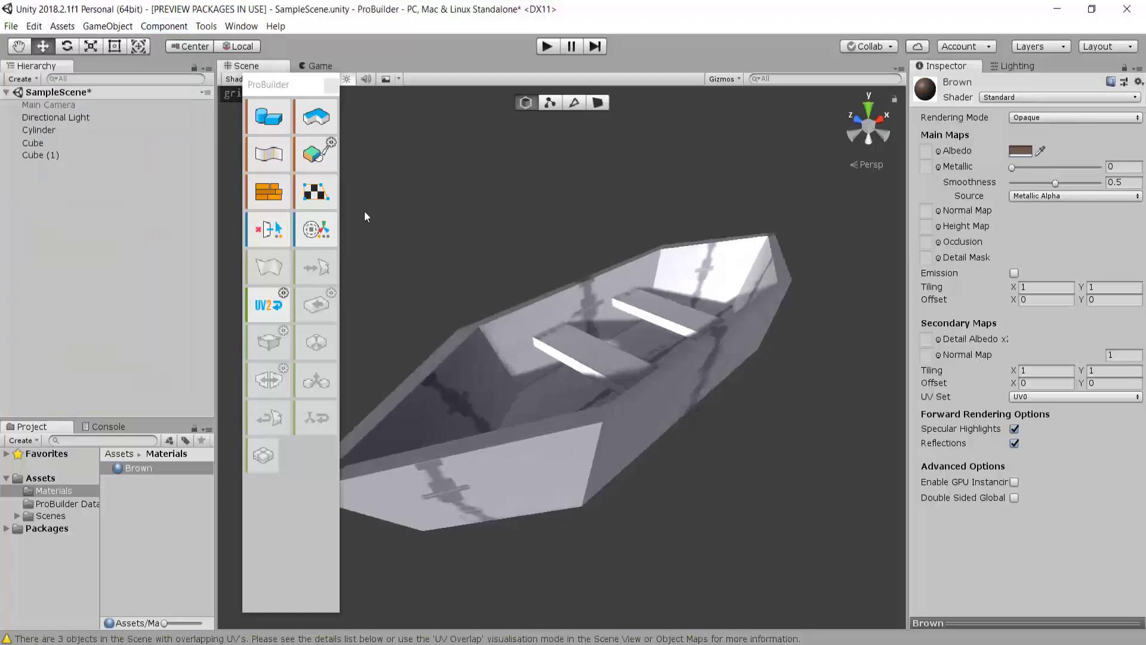
pyautogui.click(269, 192)
pyautogui.moveTo(277, 136); pyautogui.dragTo(447, 142)
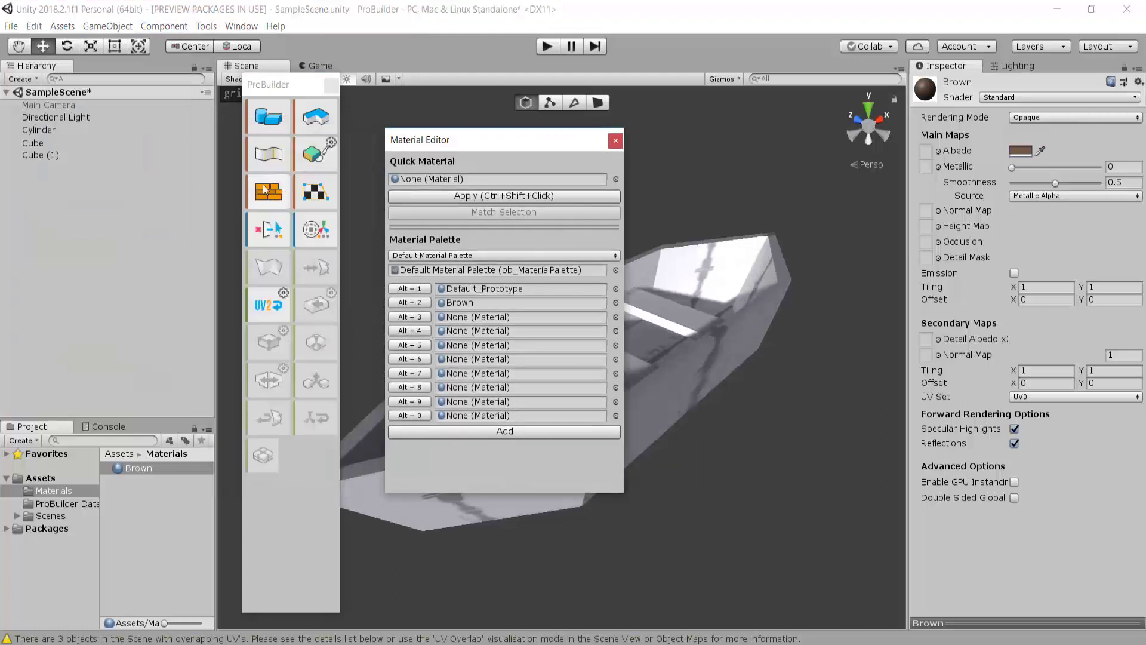
pyautogui.moveTo(138, 468); pyautogui.dragTo(475, 304)
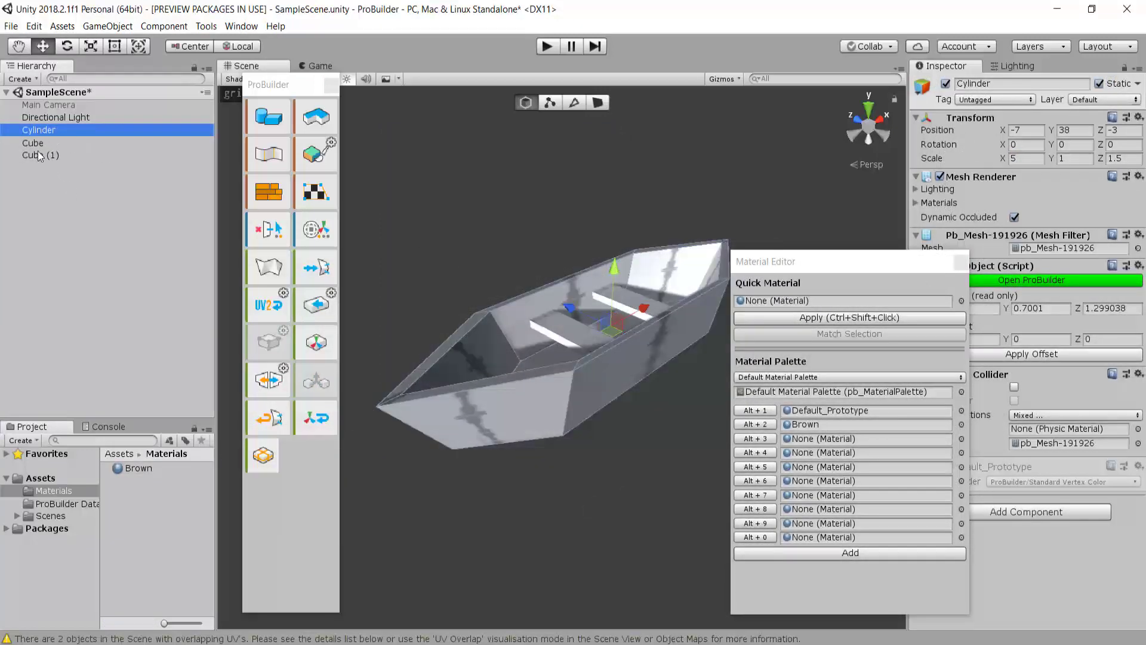
# - Apply the Brown material to the hull and both seat planks together, then close the Material Editor and clear the selection
pyautogui.keyDown('shift'); pyautogui.click(38, 155); pyautogui.keyUp('shift')
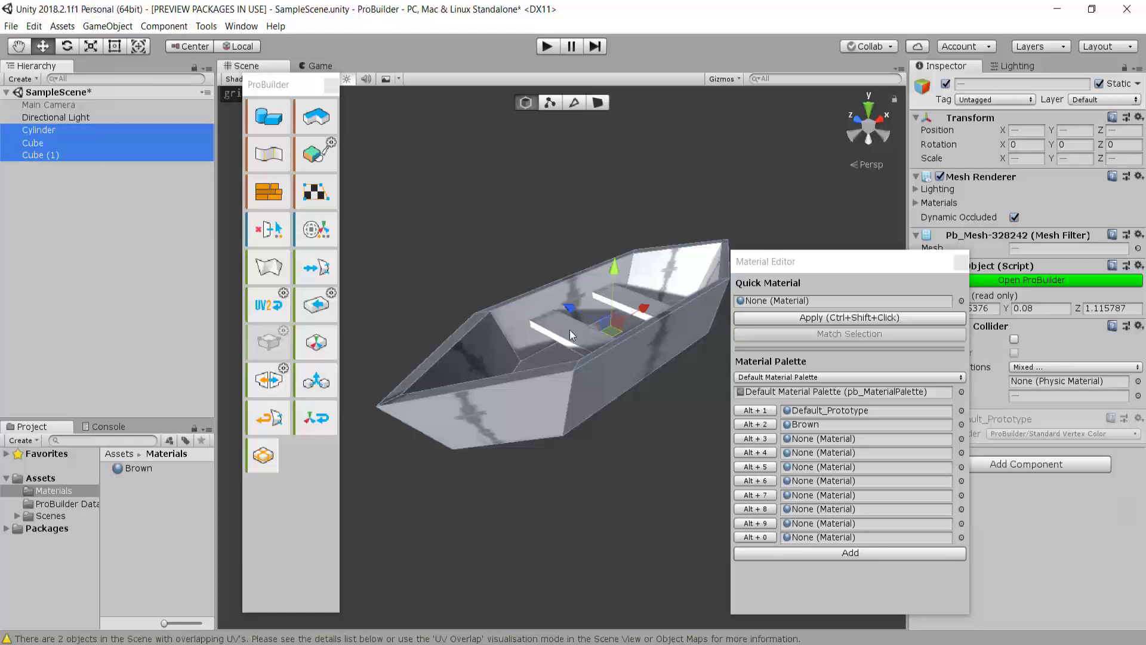
pyautogui.click(754, 423)
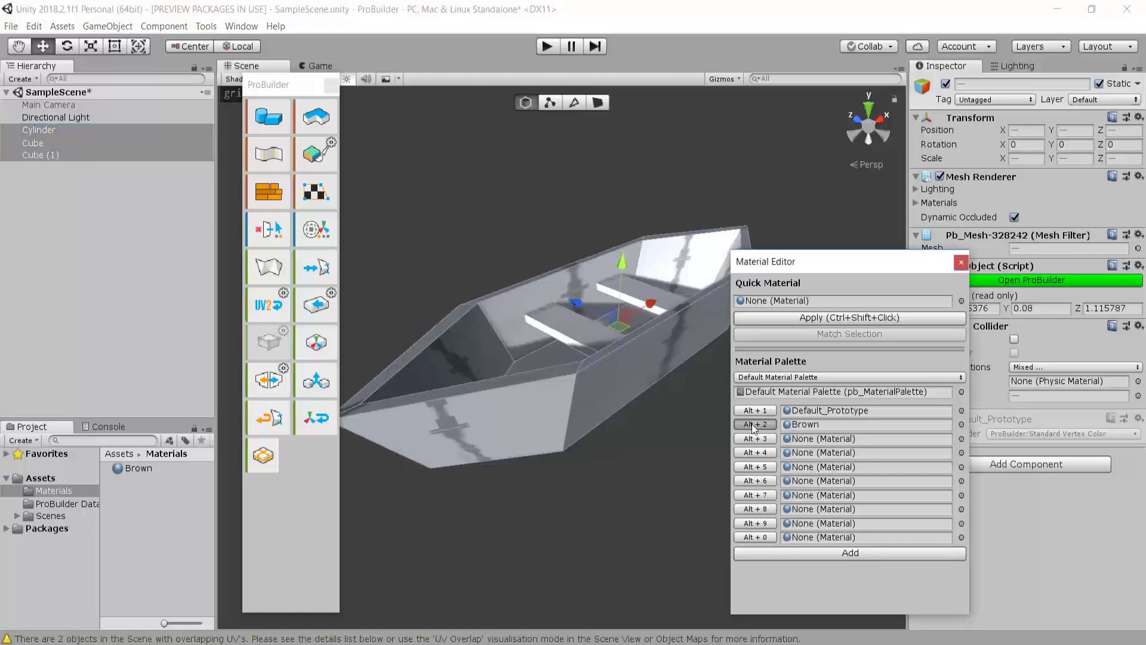
pyautogui.click(961, 262)
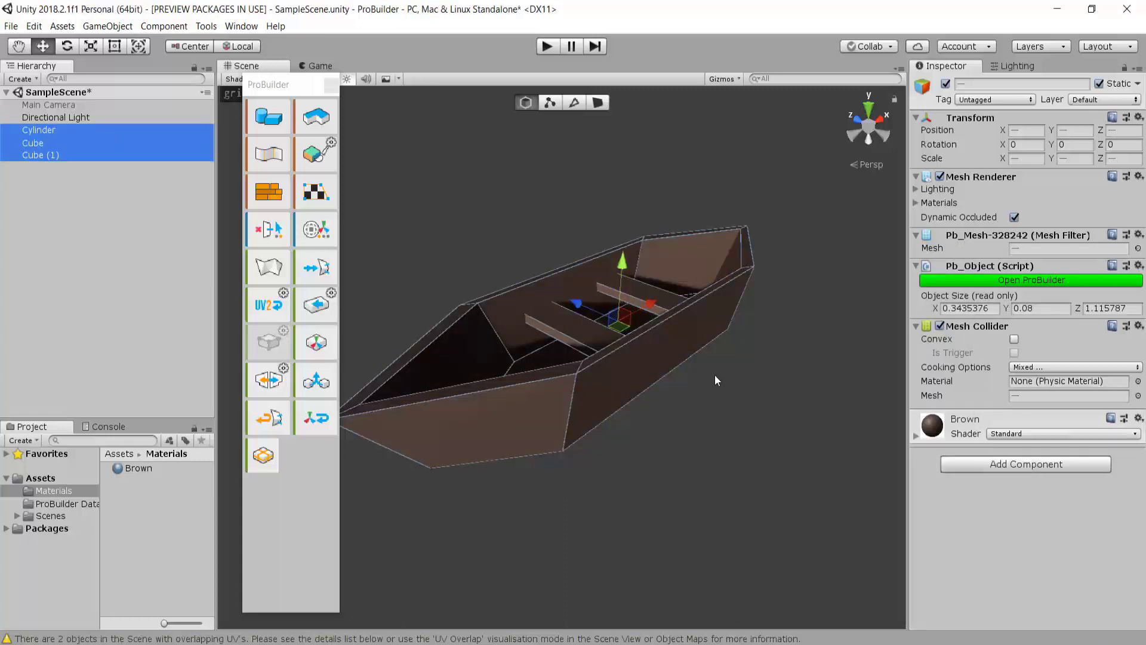
pyautogui.click(714, 375)
# - Examine the brown boat's hull and seats from several sides for lighting and color
pyautogui.scroll(4, 581, 354)
pyautogui.keyDown('alt'); pyautogui.moveTo(582, 354); pyautogui.dragTo(672, 363); pyautogui.keyUp('alt')
pyautogui.moveTo(673, 364); pyautogui.dragTo(662, 334, button='middle')
pyautogui.keyDown('alt'); pyautogui.moveTo(663, 333); pyautogui.dragTo(495, 317); pyautogui.keyUp('alt')
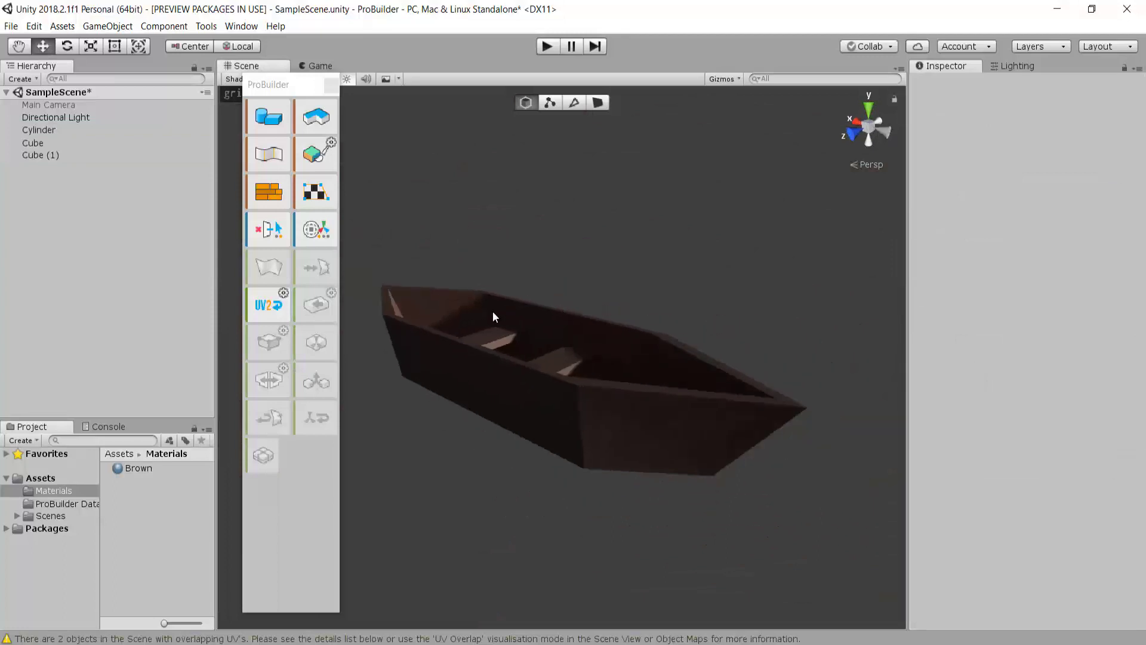
pyautogui.moveTo(559, 368); pyautogui.dragTo(587, 420, button='middle')
pyautogui.scroll(4, 538, 328)
pyautogui.keyDown('alt'); pyautogui.moveTo(470, 333); pyautogui.dragTo(818, 341); pyautogui.keyUp('alt')
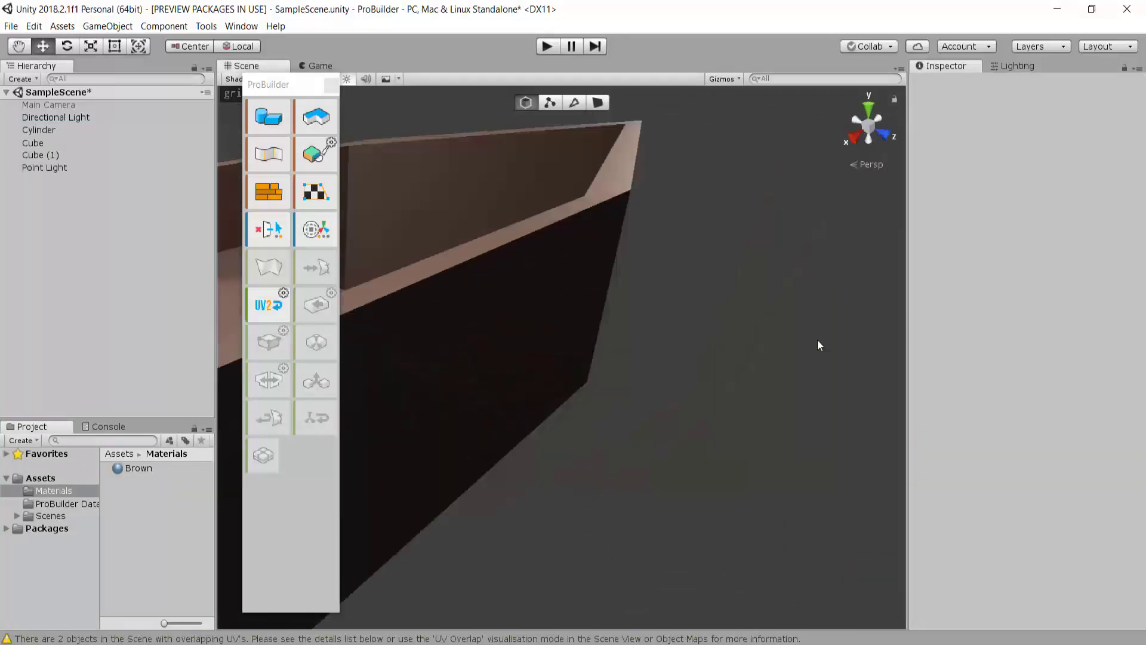
# - Move the point light down to about Y 38.892 and along Z to about -0.947, close to the boat
pyautogui.scroll(-3, 716, 310)
pyautogui.moveTo(639, 289); pyautogui.dragTo(689, 274, button='middle')
pyautogui.scroll(-3, 690, 274)
pyautogui.moveTo(651, 312)
pyautogui.keyDown('alt'); pyautogui.mouseDown()
pyautogui.moveTo(553, 340)
pyautogui.moveTo(616, 302)
pyautogui.moveTo(616, 270)
pyautogui.moveTo(648, 317)
pyautogui.mouseUp(); pyautogui.keyUp('alt')
pyautogui.doubleClick(44, 167)
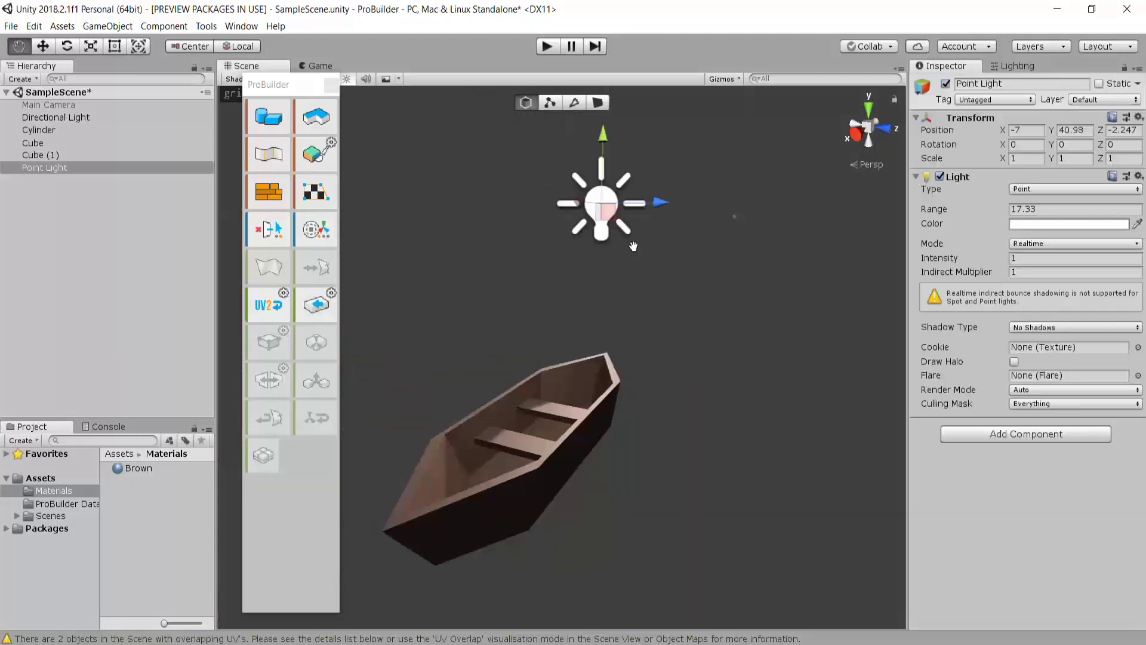
pyautogui.moveTo(614, 126); pyautogui.dragTo(614, 349)
pyautogui.moveTo(654, 411); pyautogui.dragTo(621, 442)
# - Inspect the boat's interior and outer hull under the repositioned point light
pyautogui.scroll(3, 621, 442)
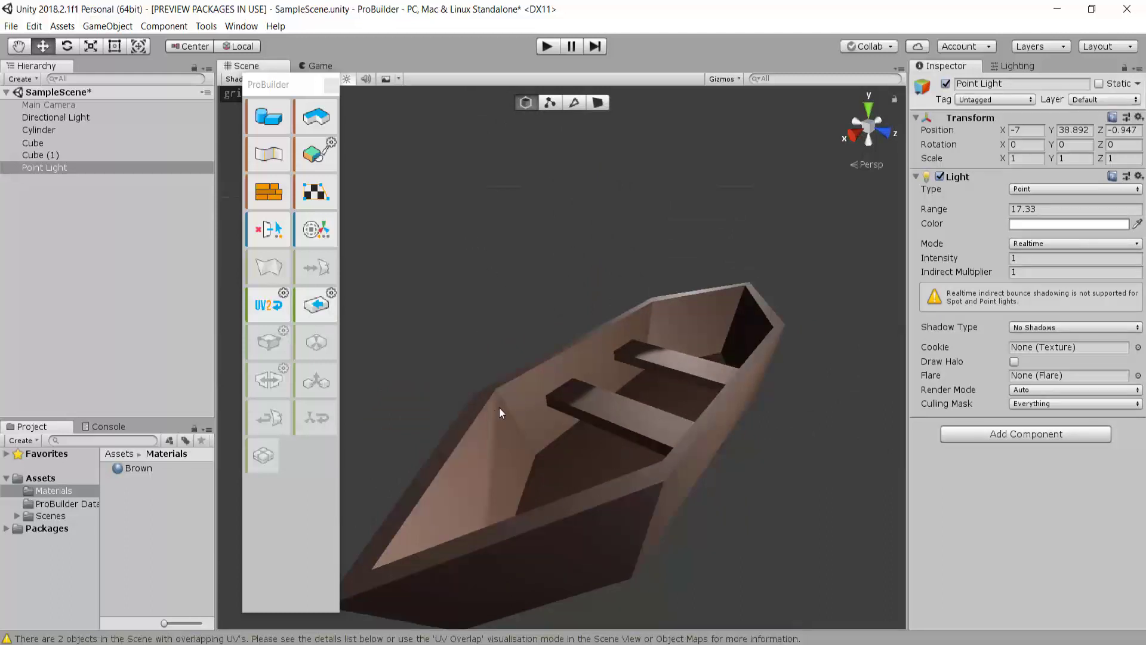
pyautogui.scroll(4, 534, 438)
pyautogui.moveTo(533, 437); pyautogui.dragTo(461, 406, button='middle')
pyautogui.keyDown('alt'); pyautogui.moveTo(460, 406); pyautogui.dragTo(647, 412); pyautogui.keyUp('alt')
pyautogui.moveTo(647, 411); pyautogui.dragTo(757, 363, button='middle')
pyautogui.scroll(-6, 704, 338)
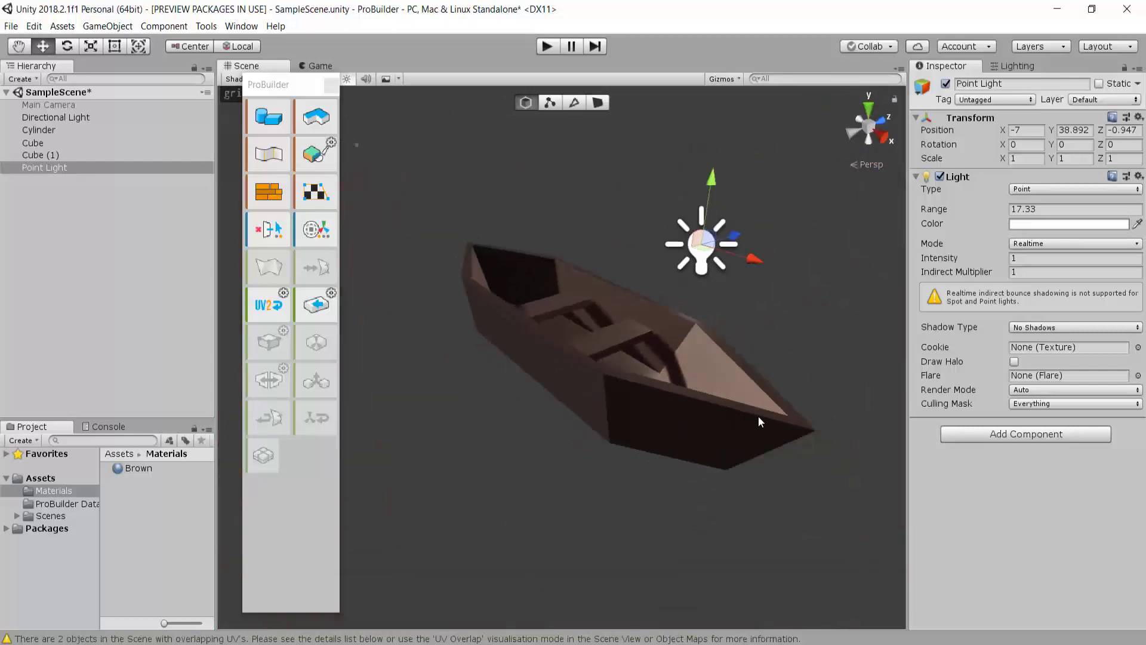